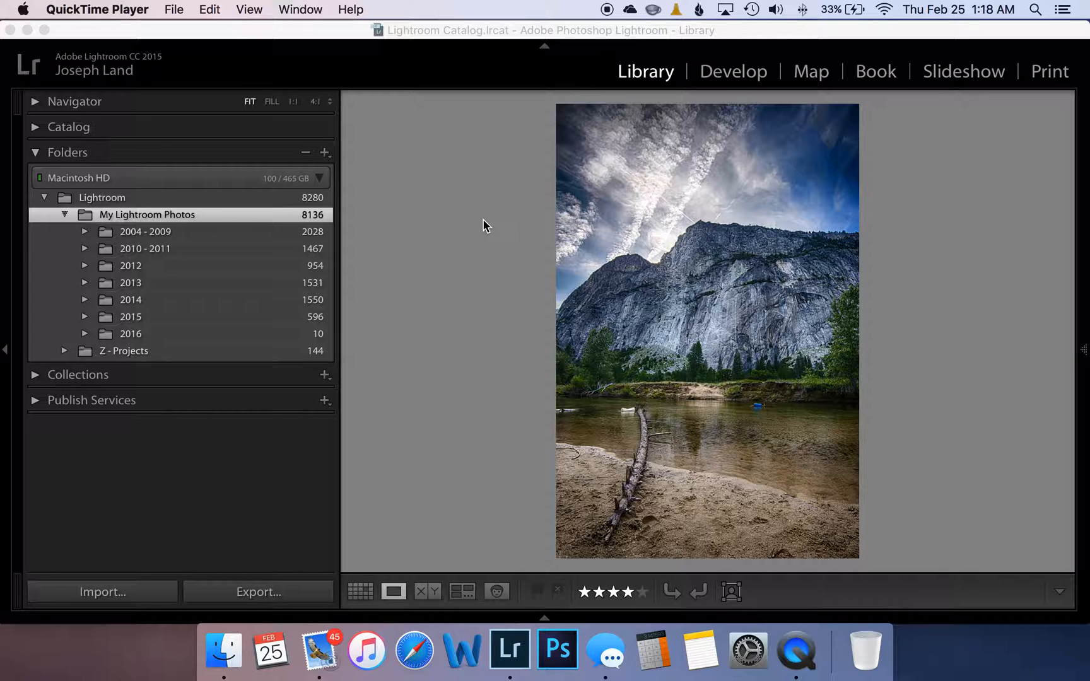
- Collapse the Lightroom folder tree and re-expand it down to the subfolders of My Lightroom Photos and Z - Projects
click(65, 215)
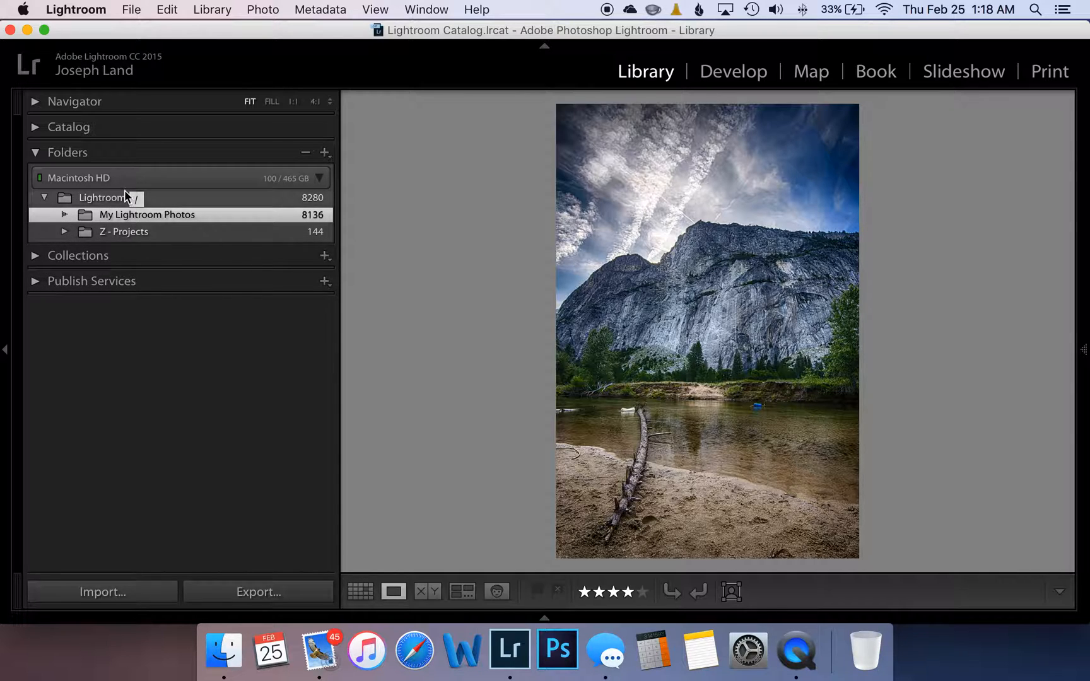
click(46, 199)
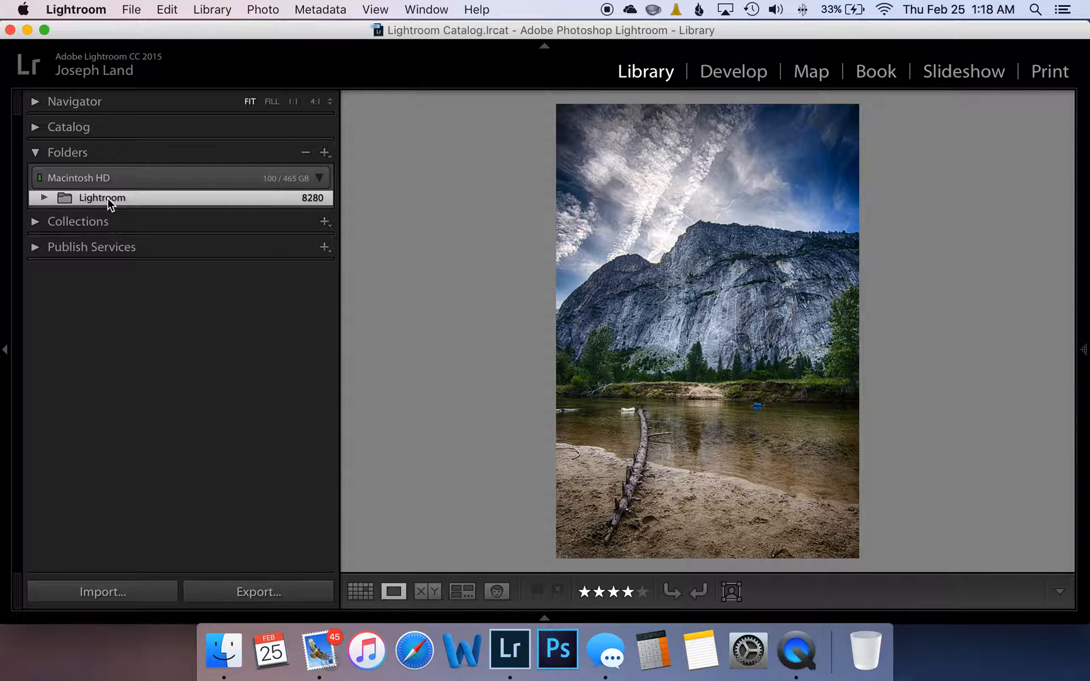
click(42, 198)
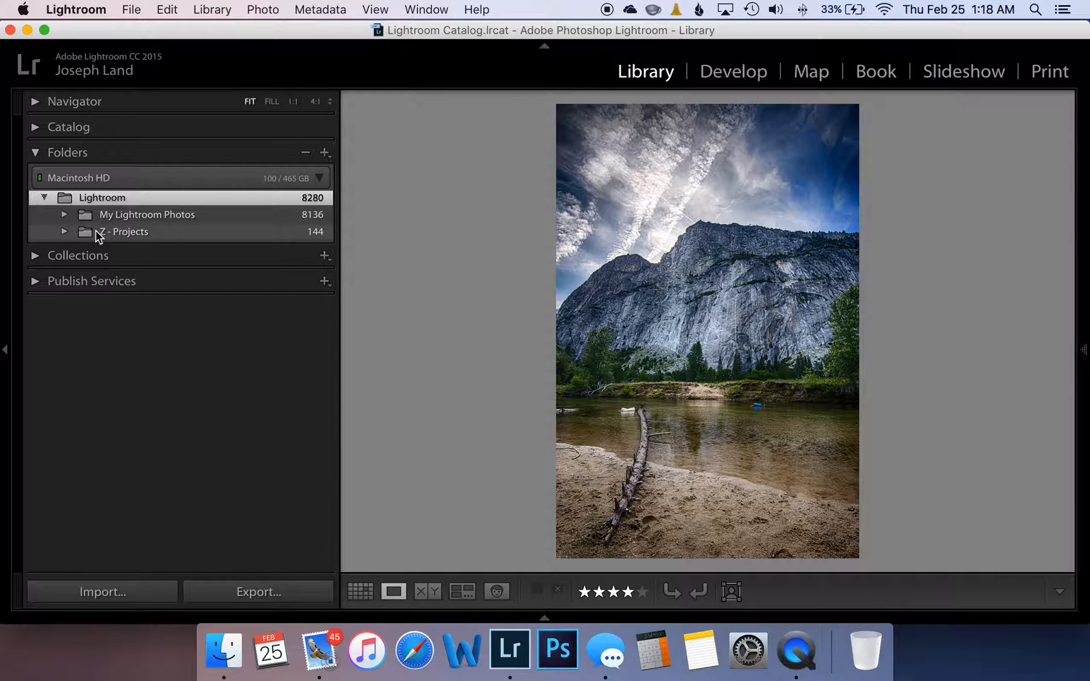
click(65, 216)
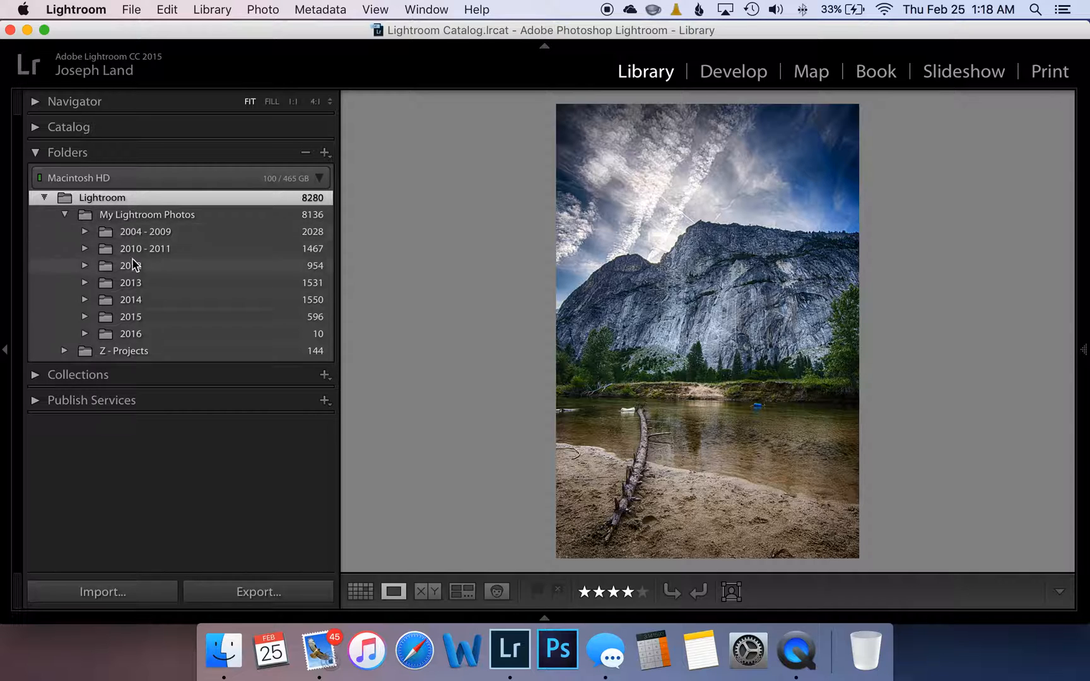
click(65, 351)
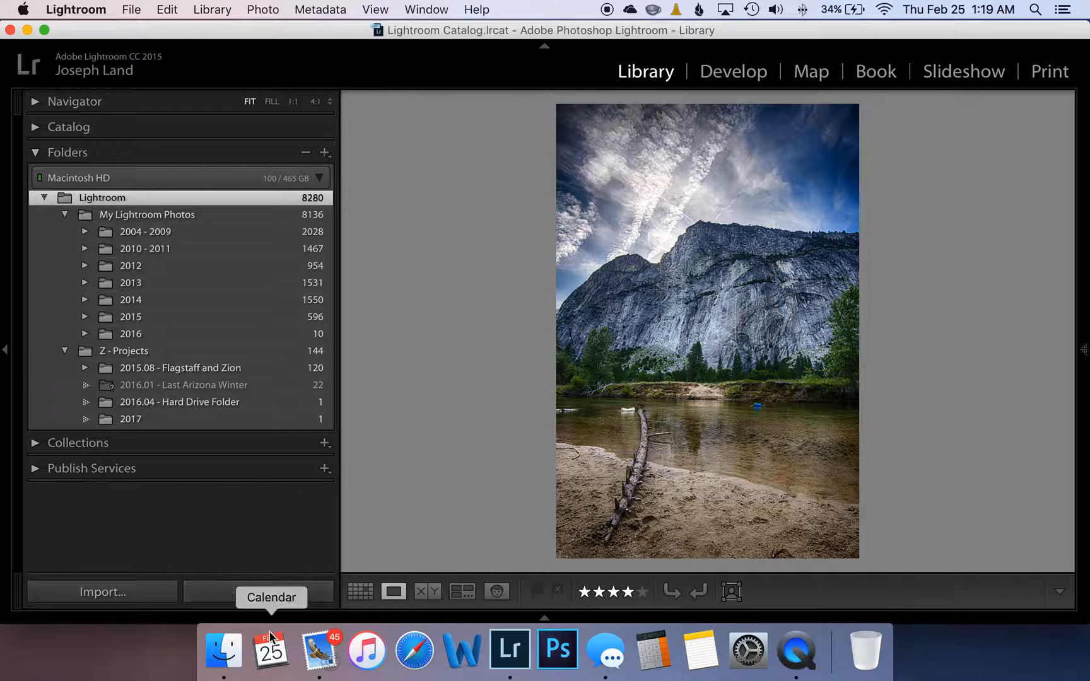
- Switch to Finder, open Pictures > Lightroom > My Lightroom Photos and move the window clear of Lightroom's folder list
click(233, 646)
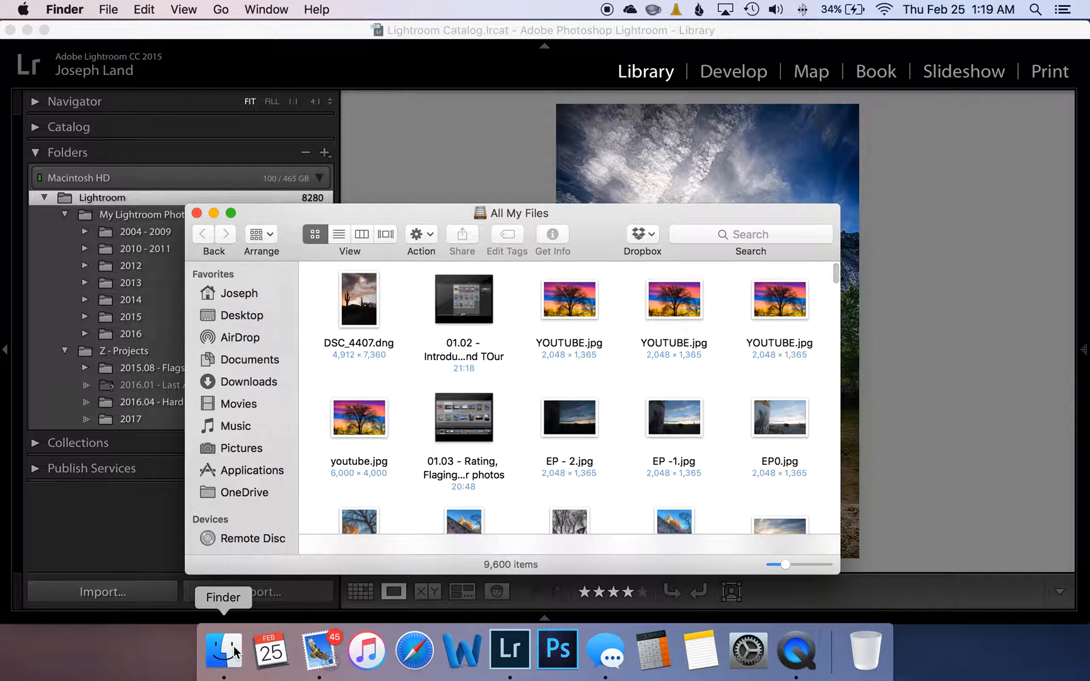
click(253, 448)
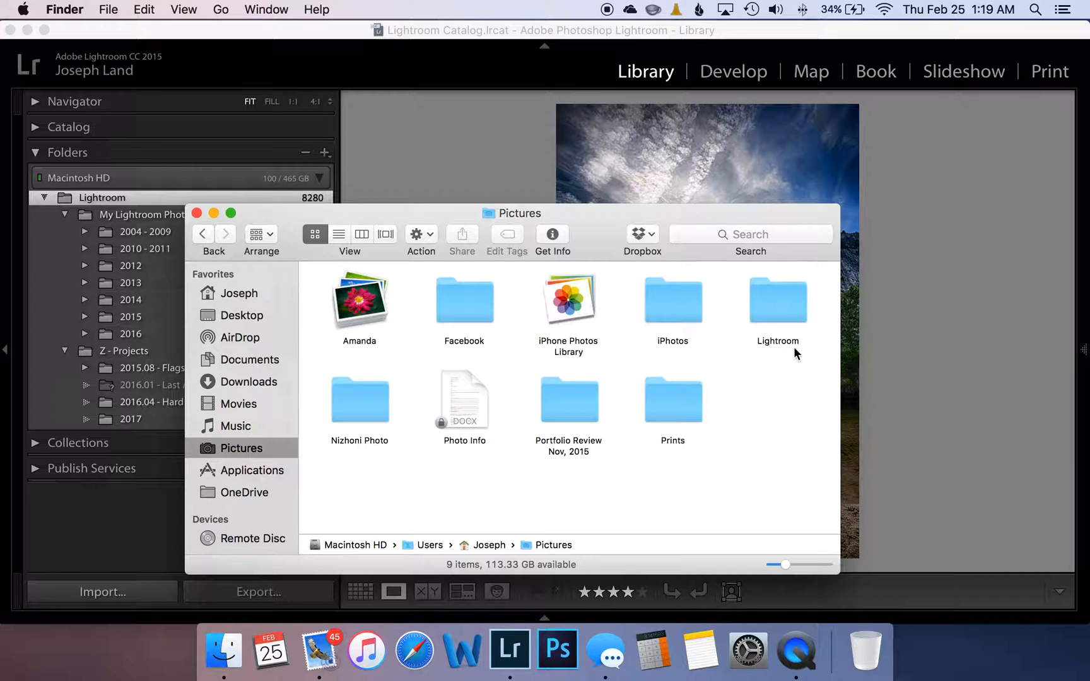
double_click(782, 307)
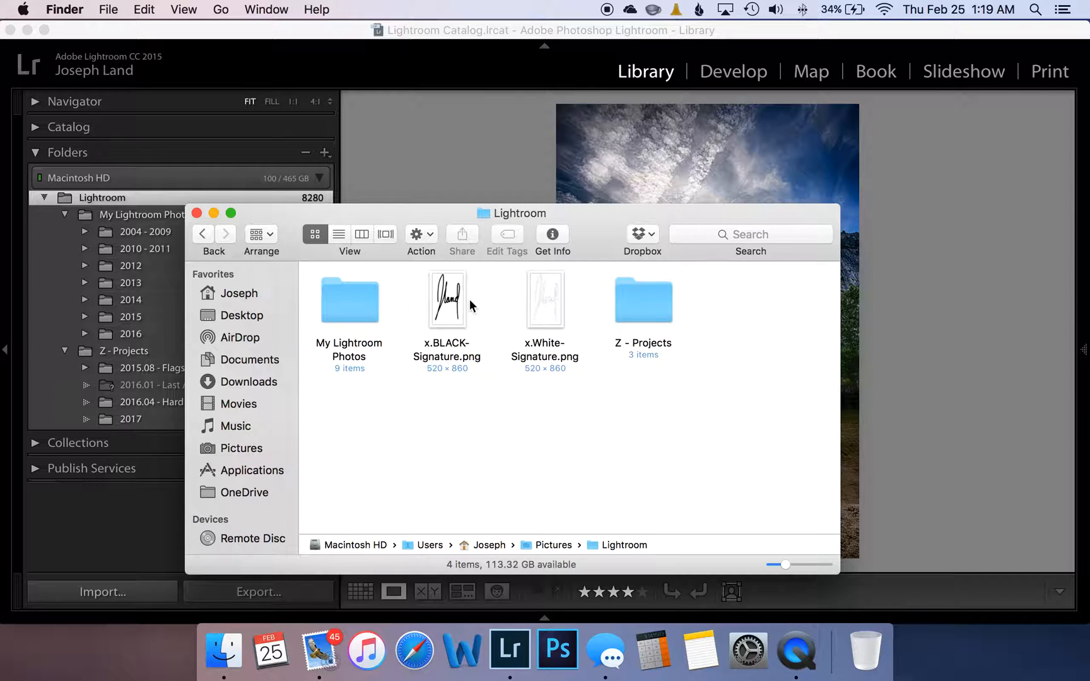
double_click(370, 301)
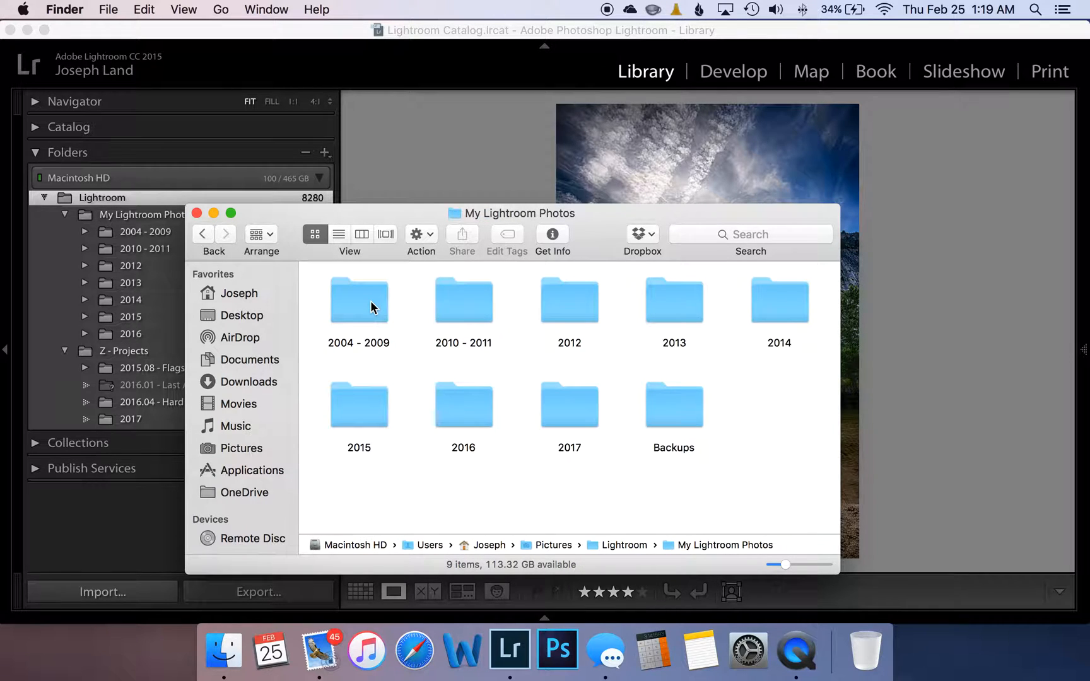
drag(287, 217, 449, 161)
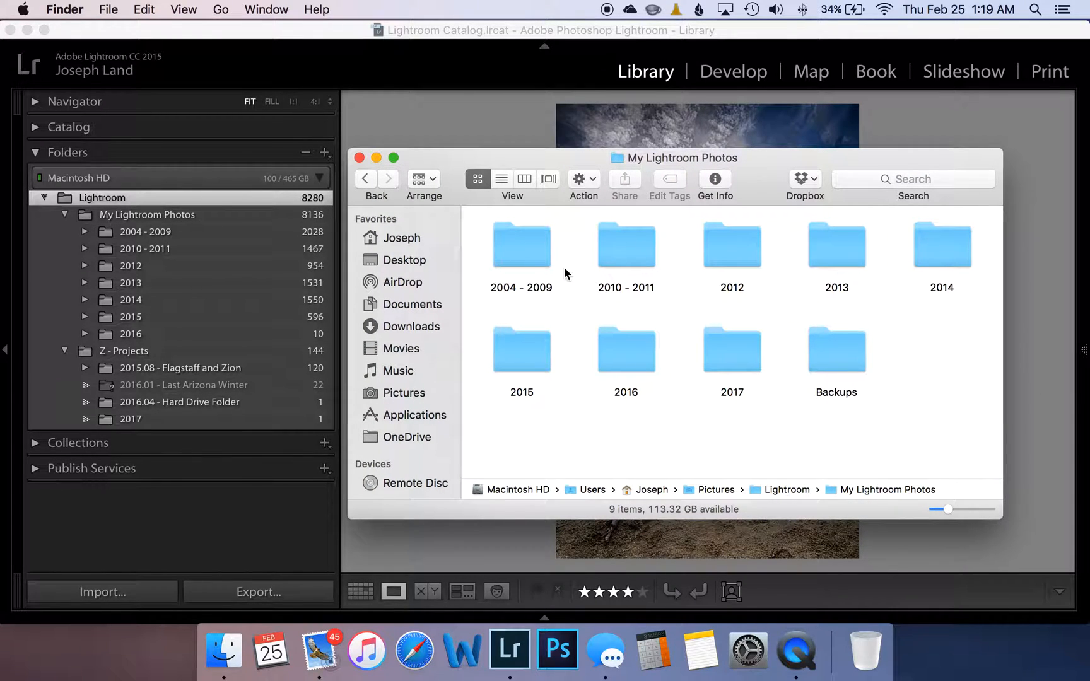
- Open the New Mexico folder within 2015 > 2015.01 - Zion & New Mexico and view its photo files from the beginning
double_click(530, 342)
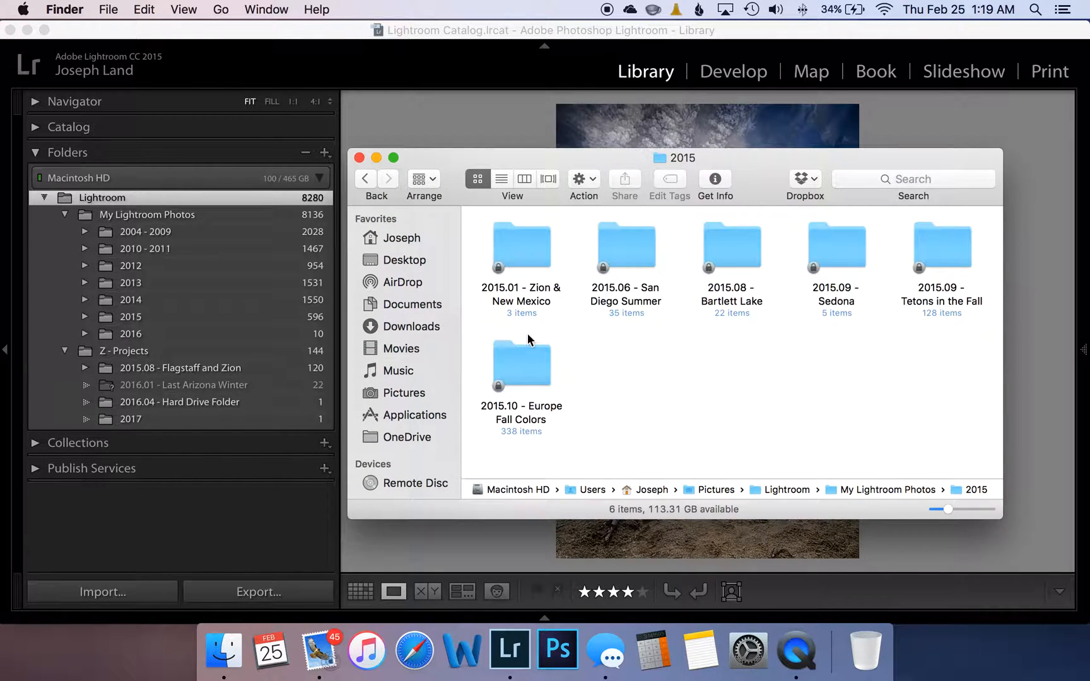
click(540, 250)
double_click(541, 250)
double_click(596, 243)
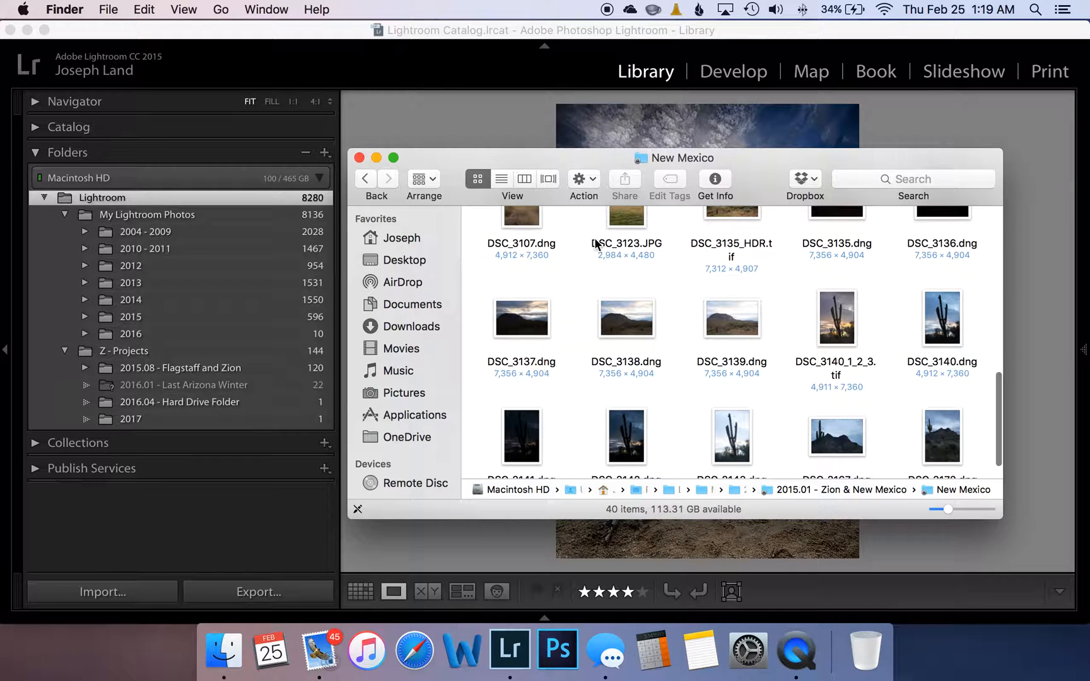
scroll(565, 301, up, 10)
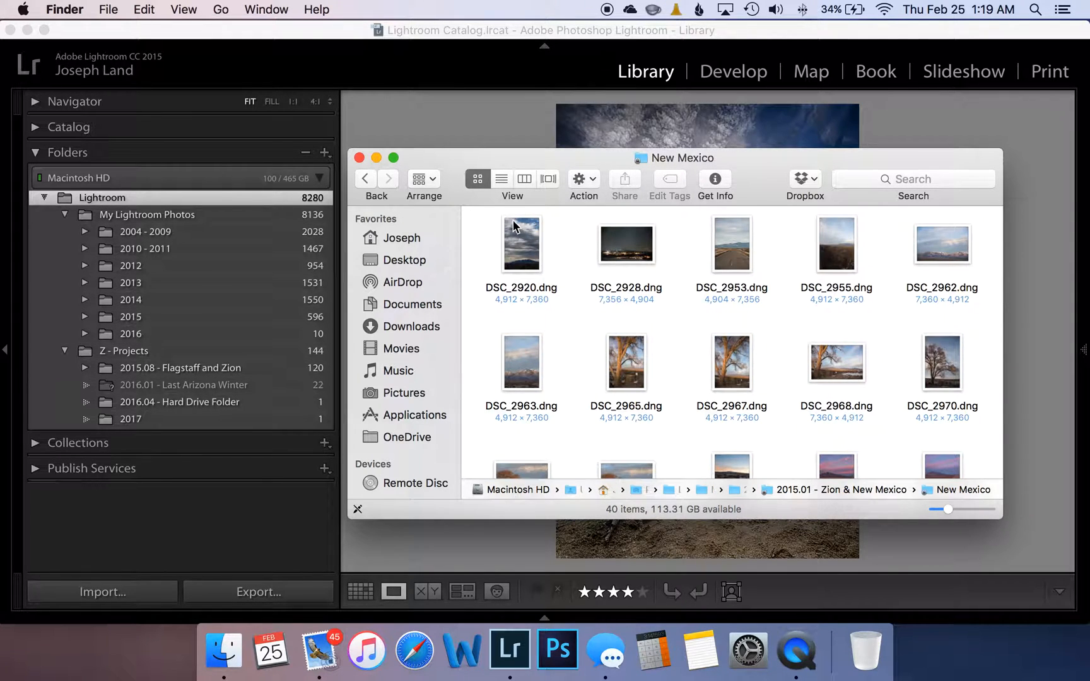
- Go back up through the folder levels to the Pictures folder
click(474, 217)
drag(474, 217, 711, 158)
click(364, 180)
click(364, 180)
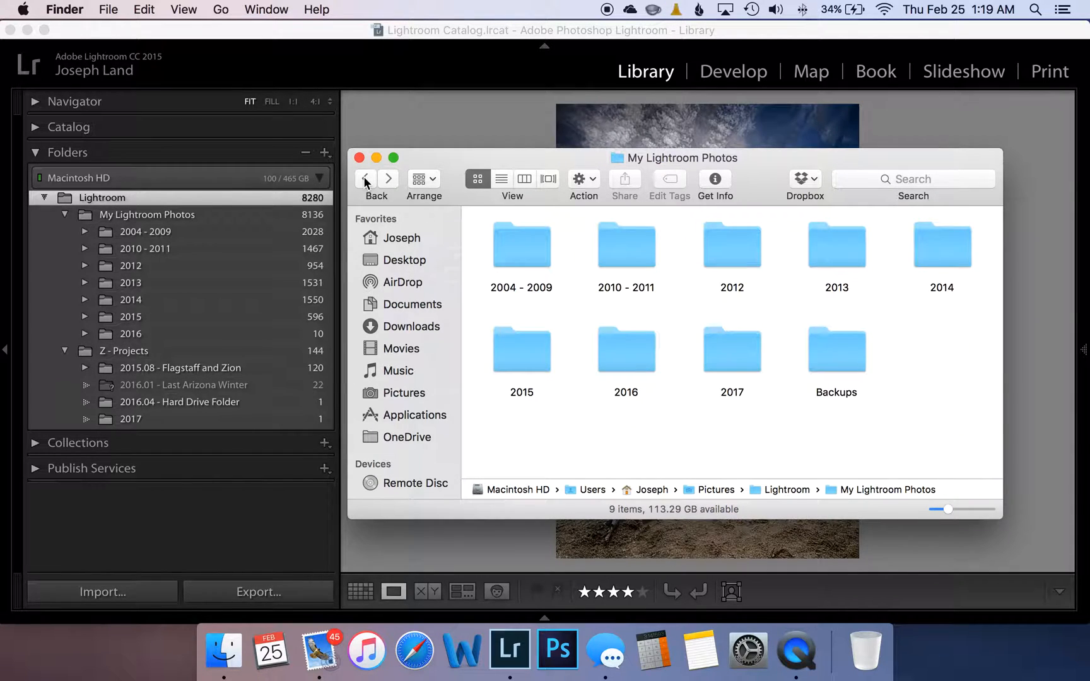
click(365, 180)
click(372, 181)
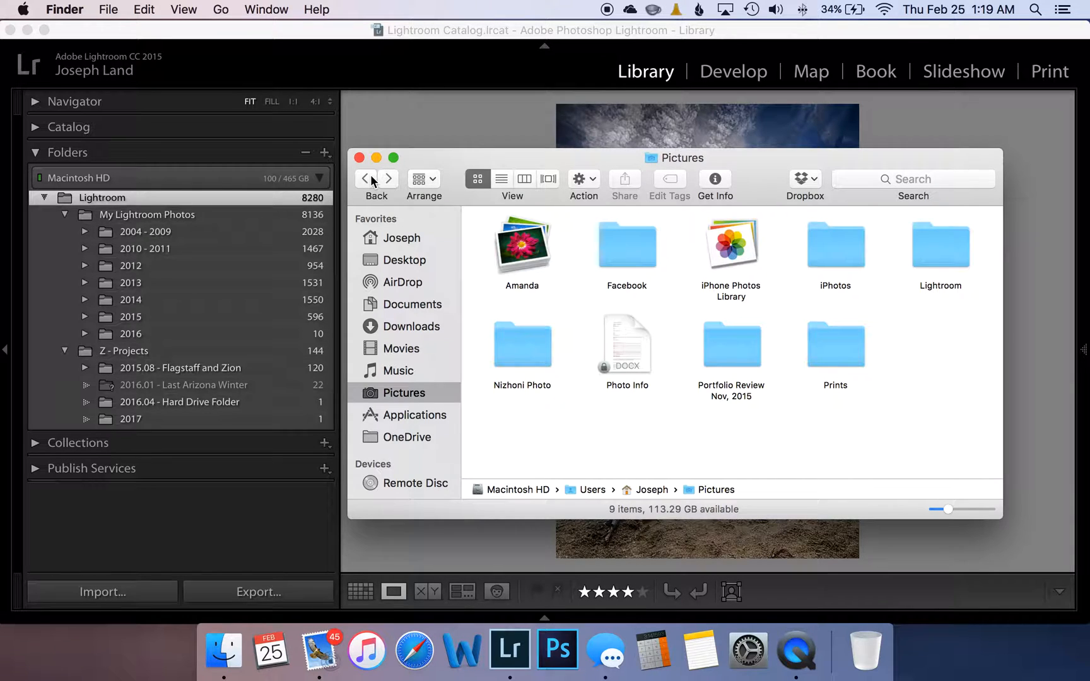
- Look at the file options for the Lightroom folder in Pictures, open the folder to view its contents and close the Finder window
click(948, 246)
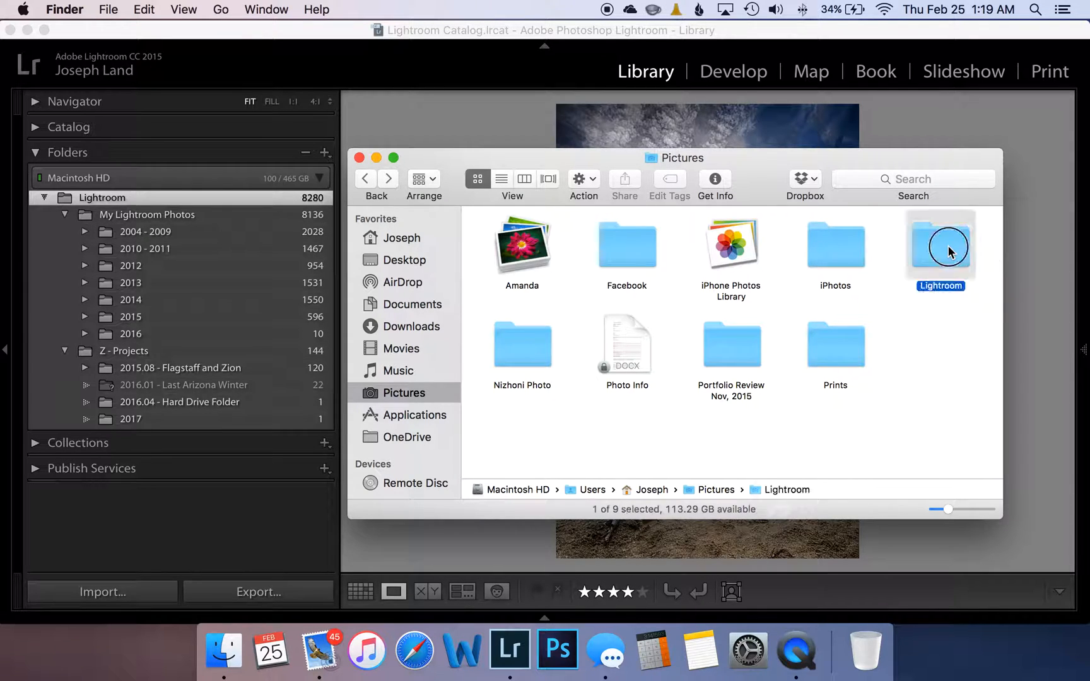
right_click(948, 248)
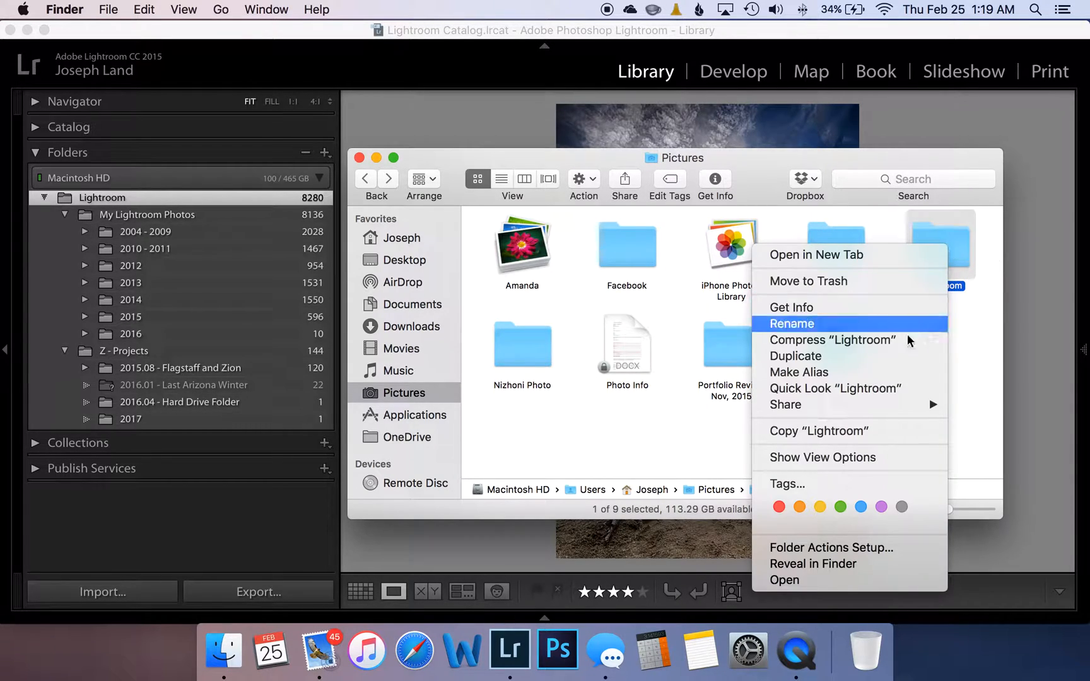
click(932, 225)
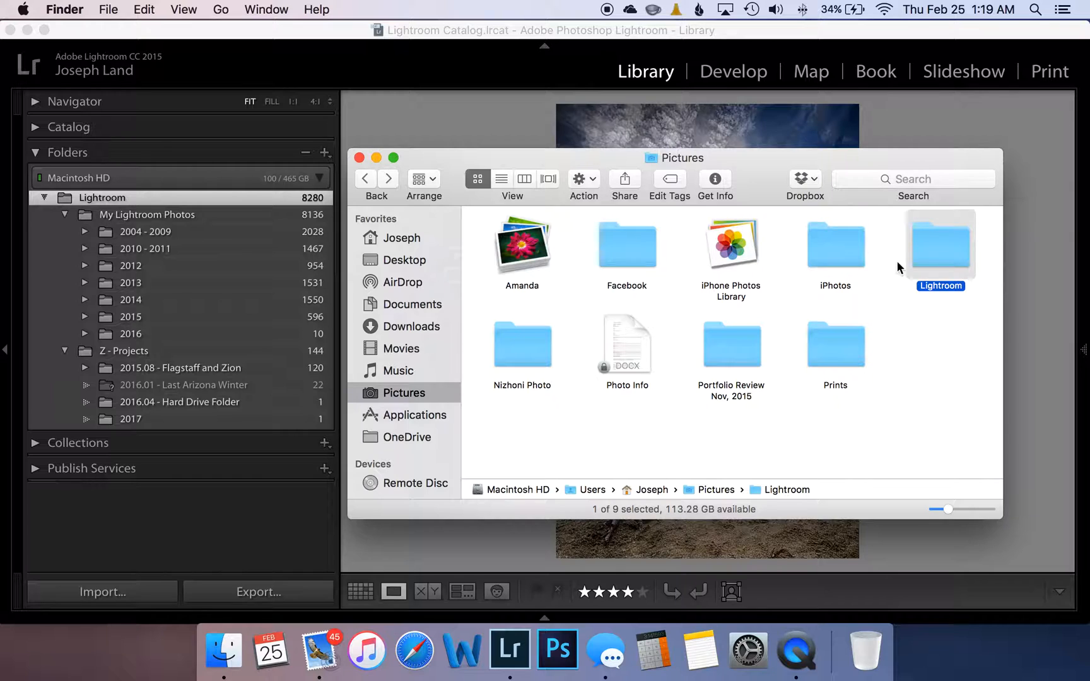
double_click(942, 250)
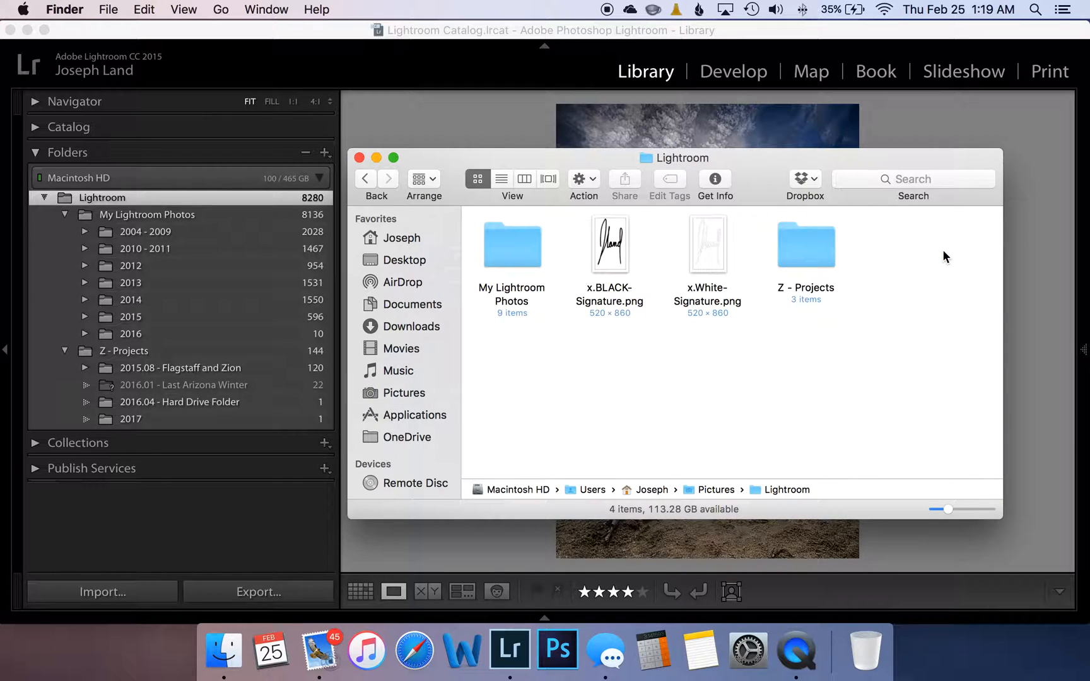
click(359, 157)
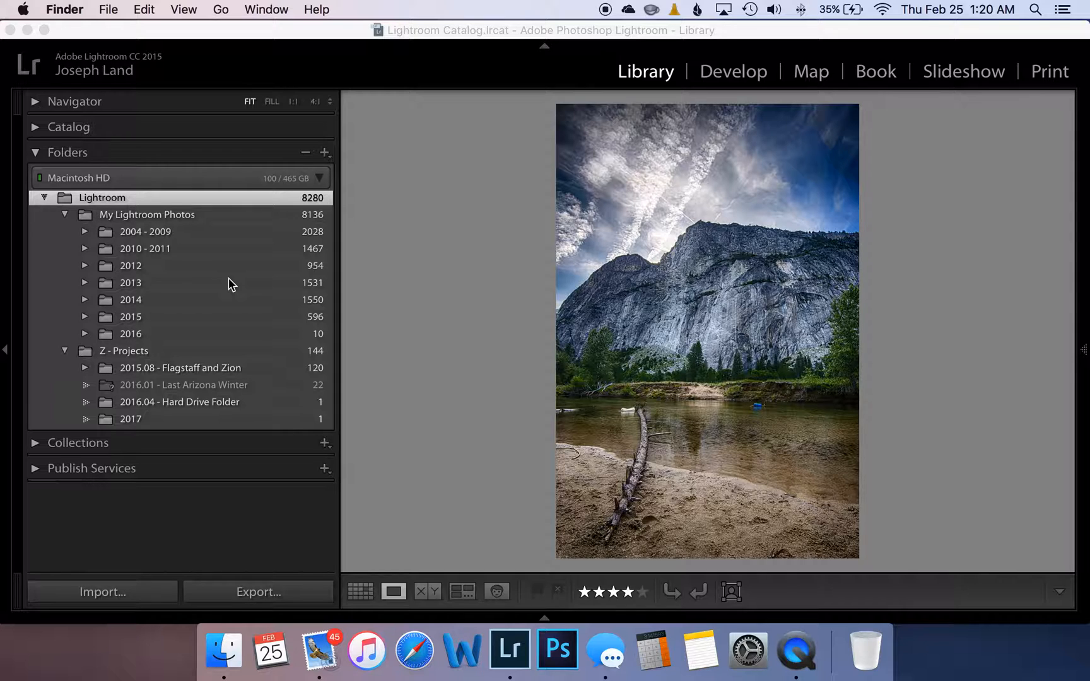
- In Lightroom, view the 2012 and 2015 folders and briefly expand 2014 to check its subfolders
click(151, 273)
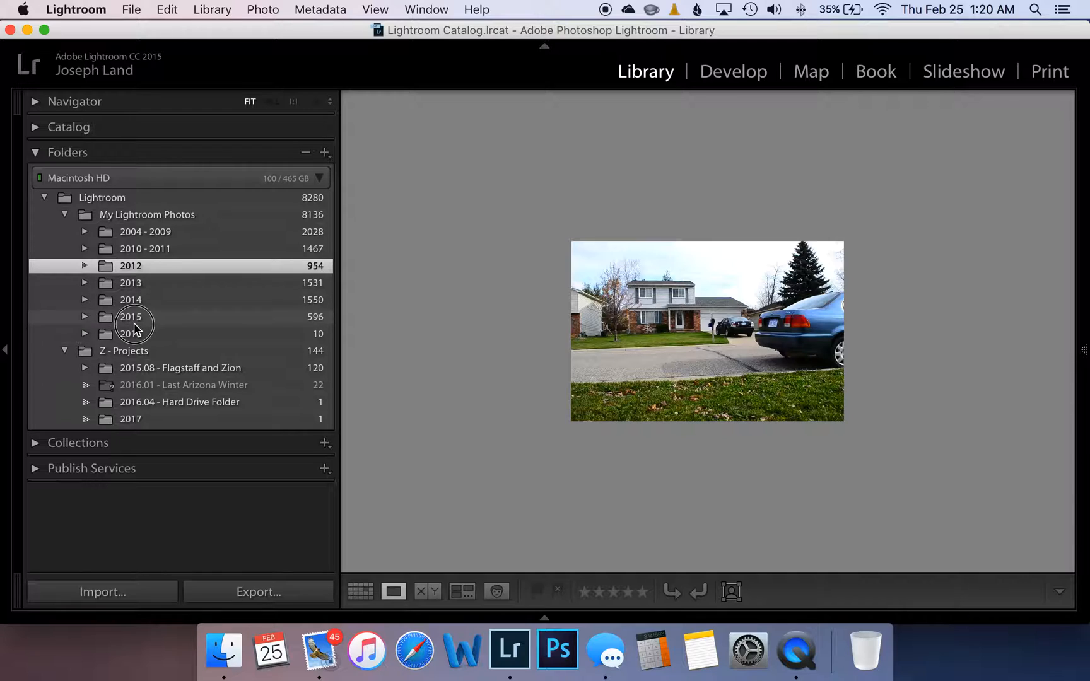
click(115, 321)
click(85, 300)
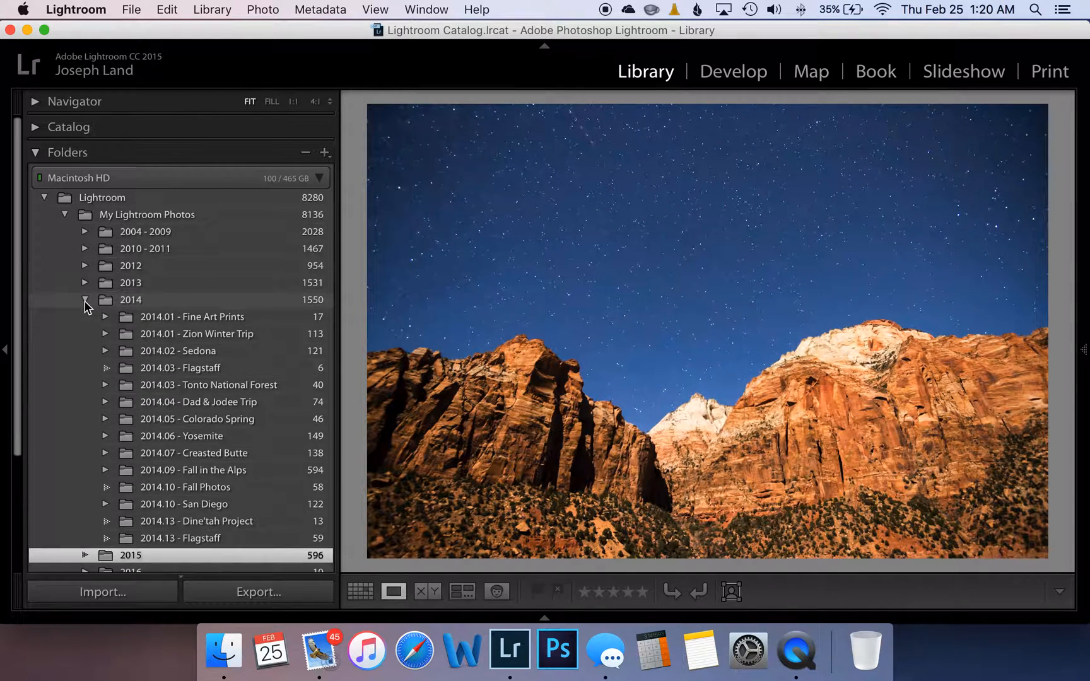
click(85, 300)
- Reveal the 2014 folder in Finder from Lightroom's folder list and close the Finder window
click(132, 302)
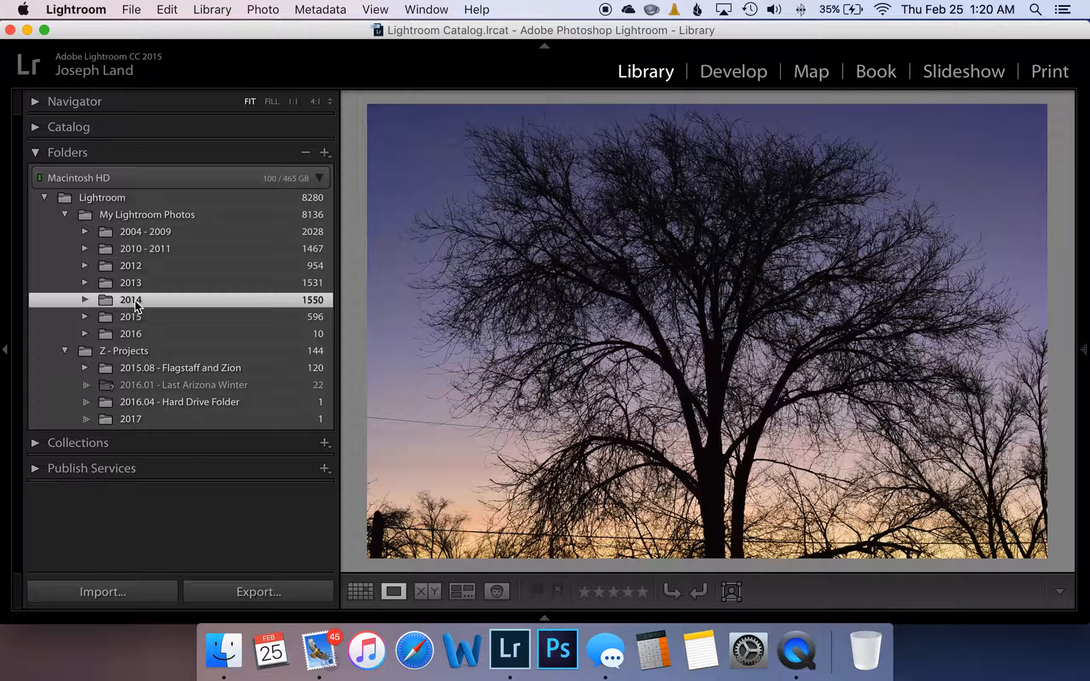
right_click(135, 307)
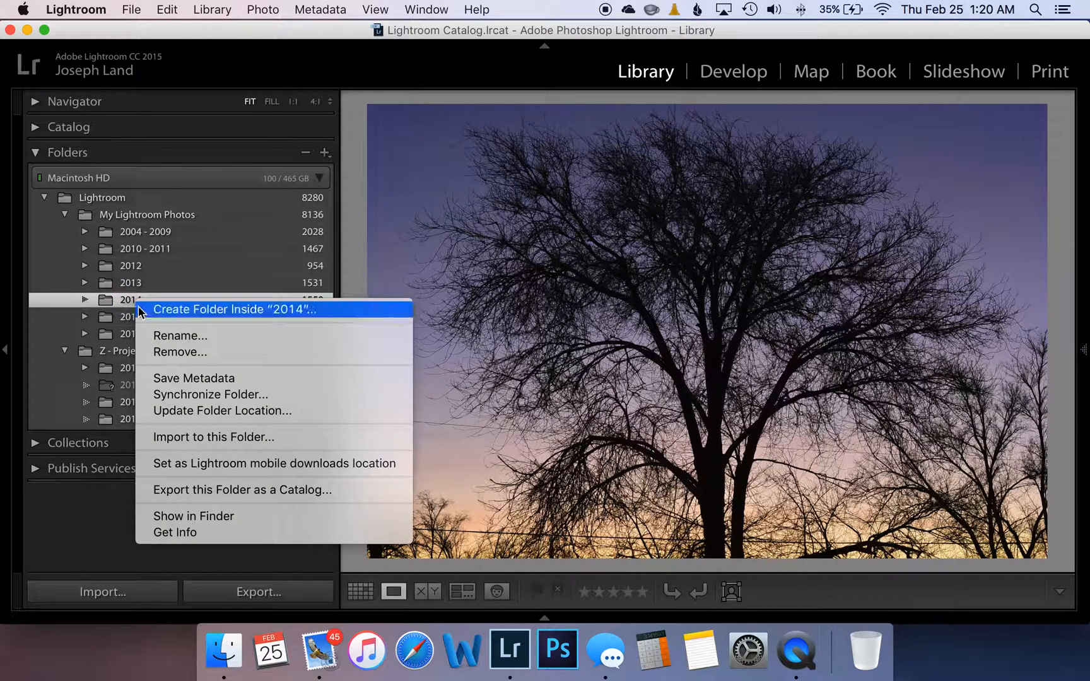
click(200, 516)
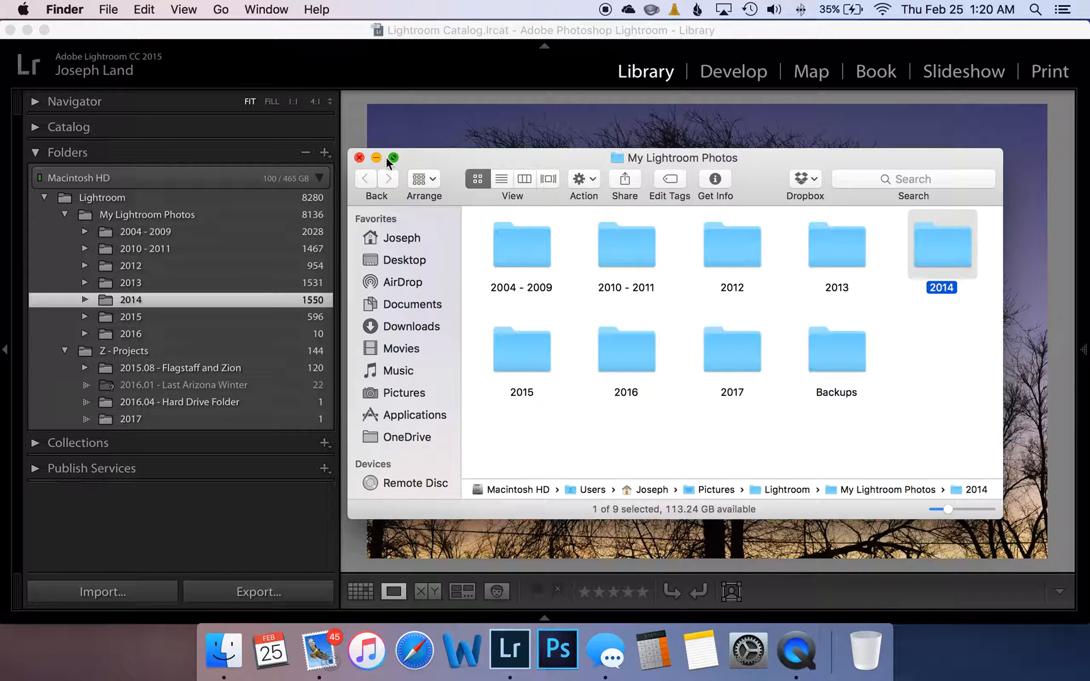
click(359, 157)
click(355, 189)
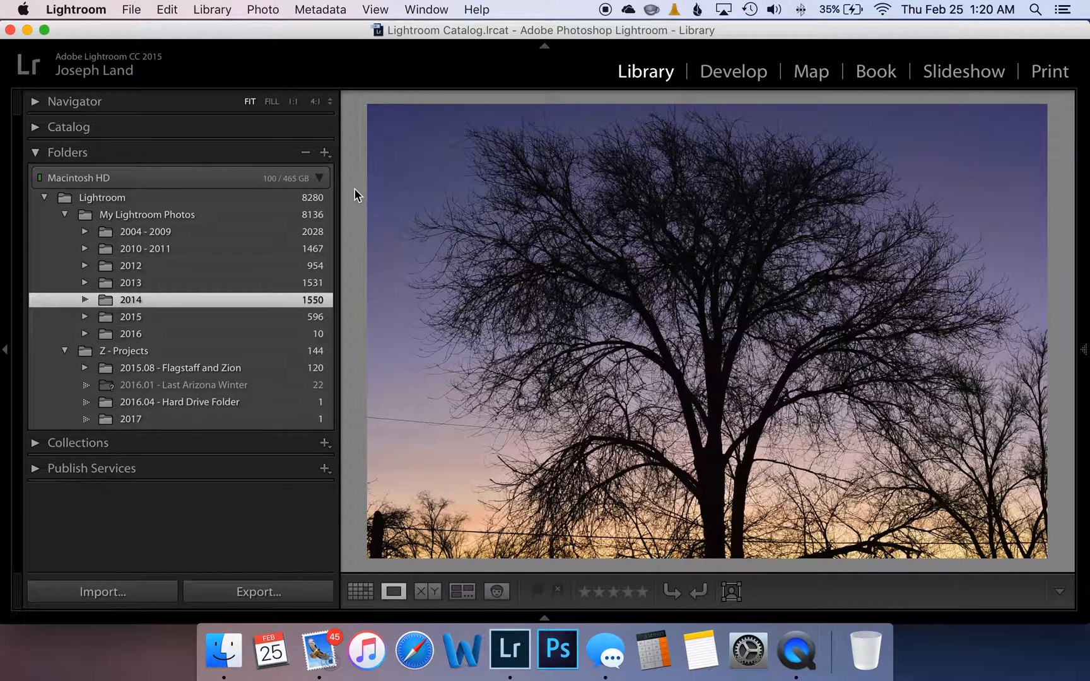
- Display the 2014 photos as a grid, reveal DSC_0904_5_6_tonemapped.jpg in Finder and close the Finder window
key(g)
click(659, 224)
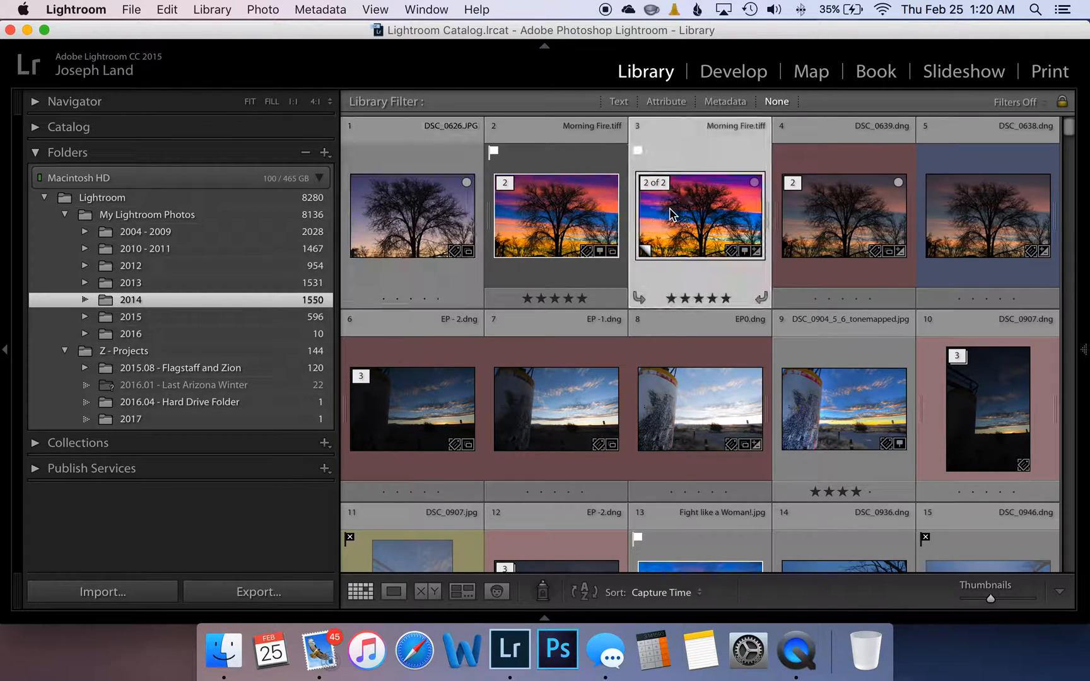
click(835, 414)
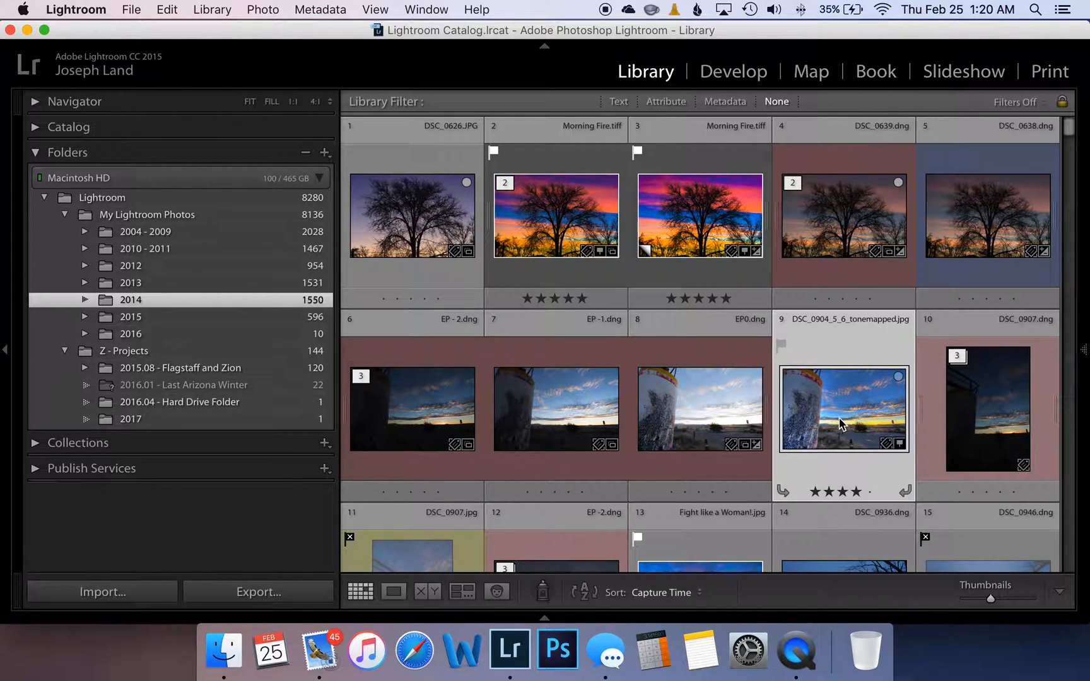
right_click(844, 424)
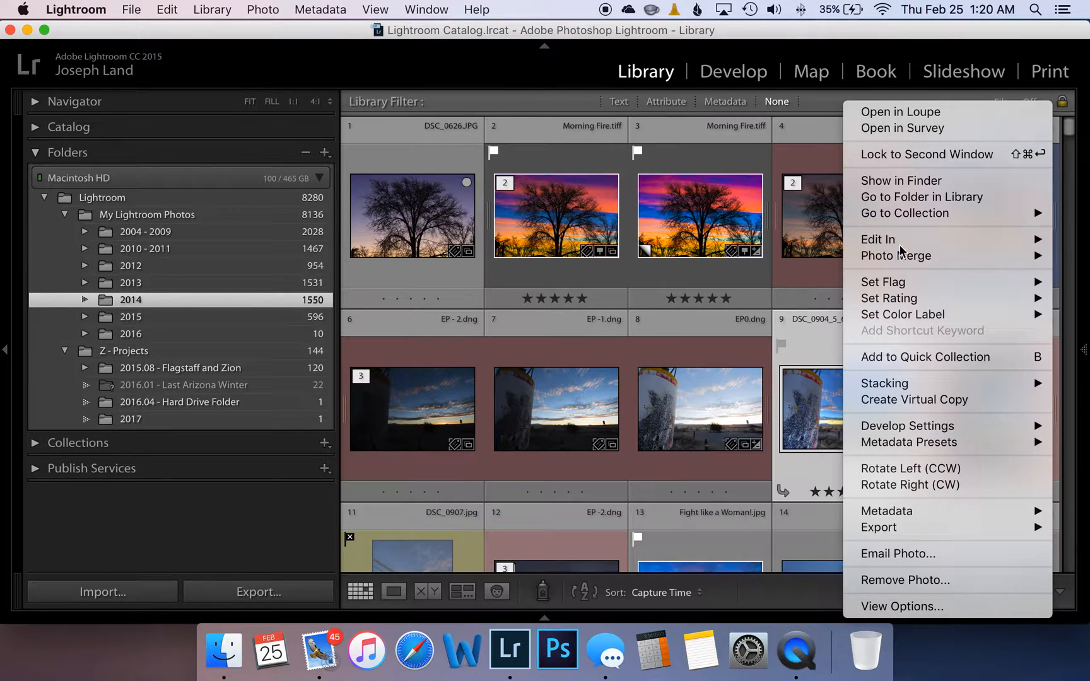
click(906, 184)
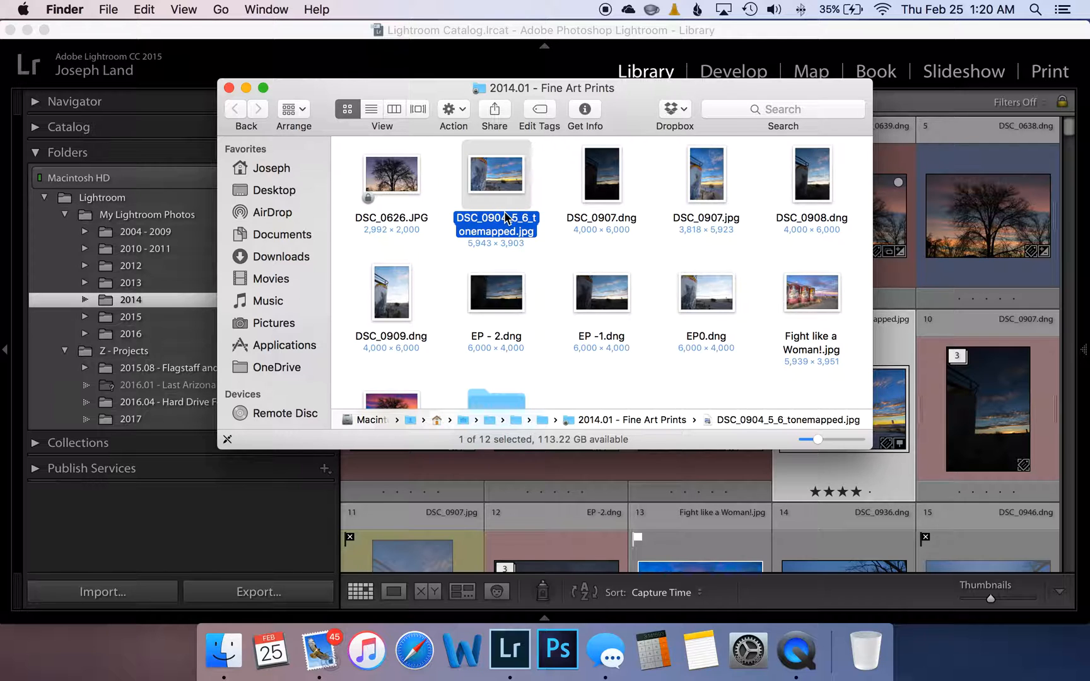
click(229, 88)
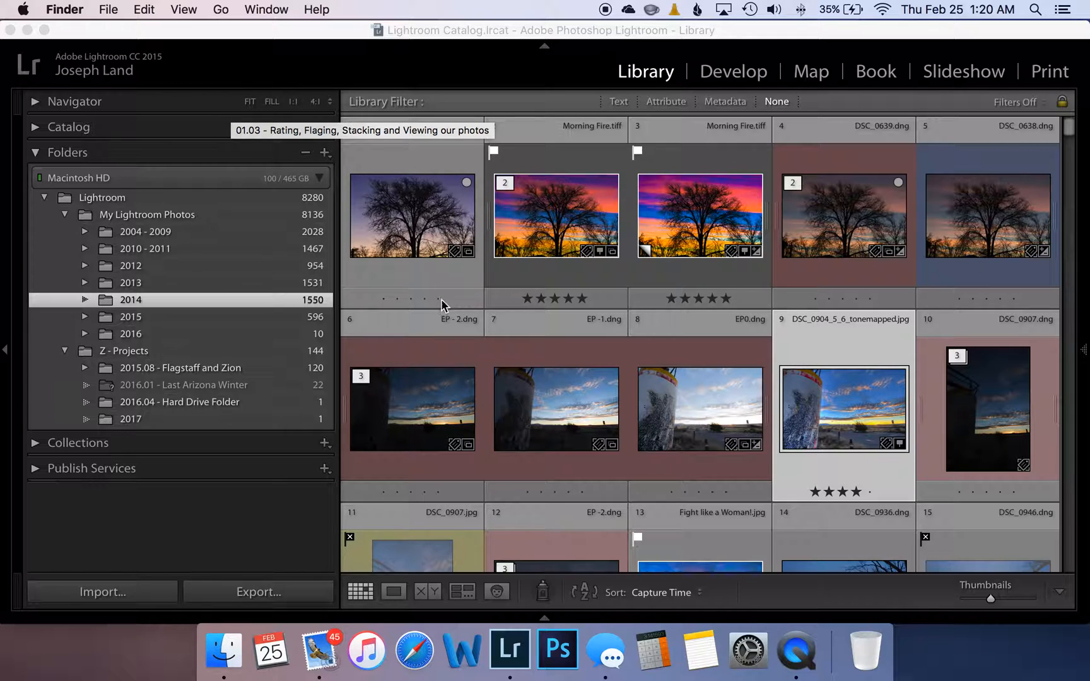
- Select DSC_0626.JPG in the grid, reveal it in Finder and close the Finder window
click(448, 235)
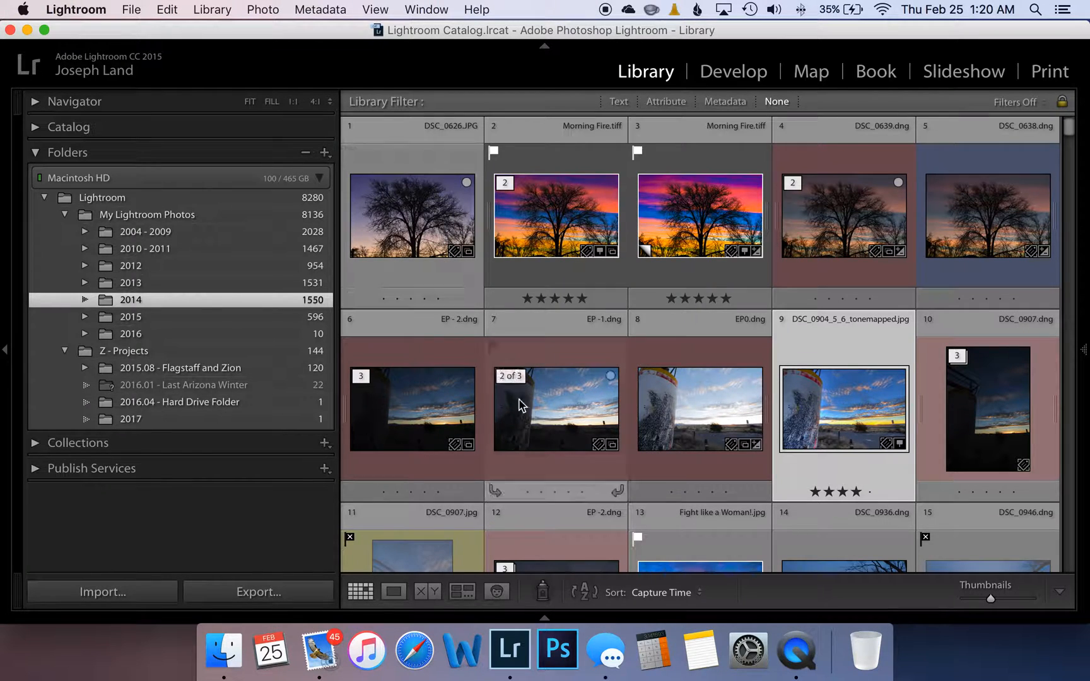
click(369, 213)
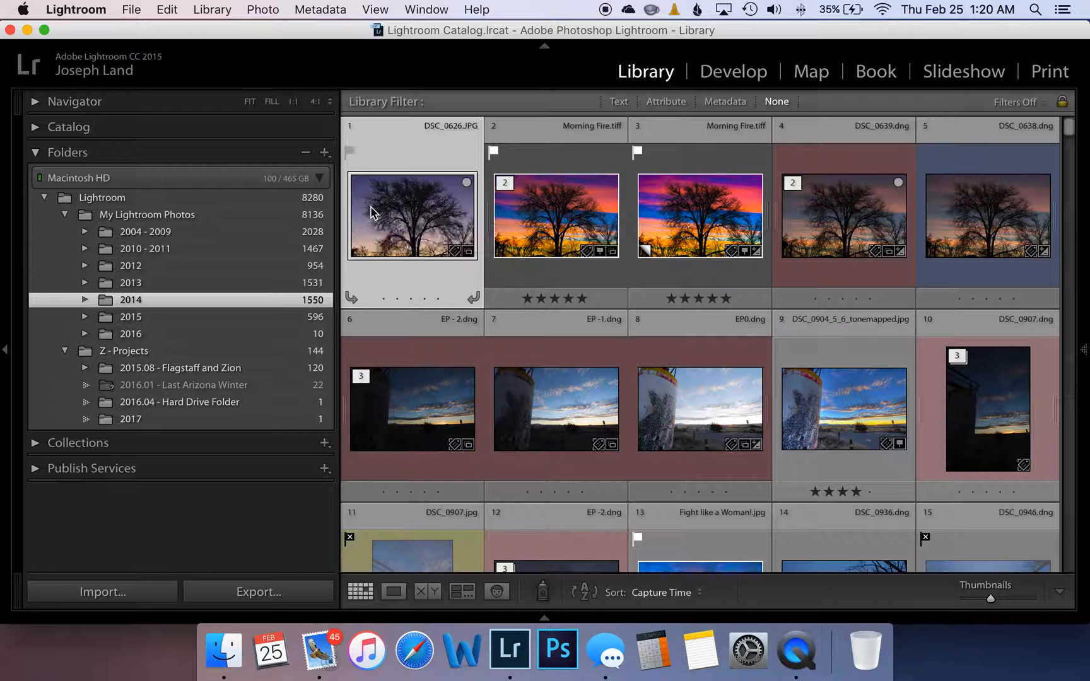
mouse_move(372, 213)
key(super+r)
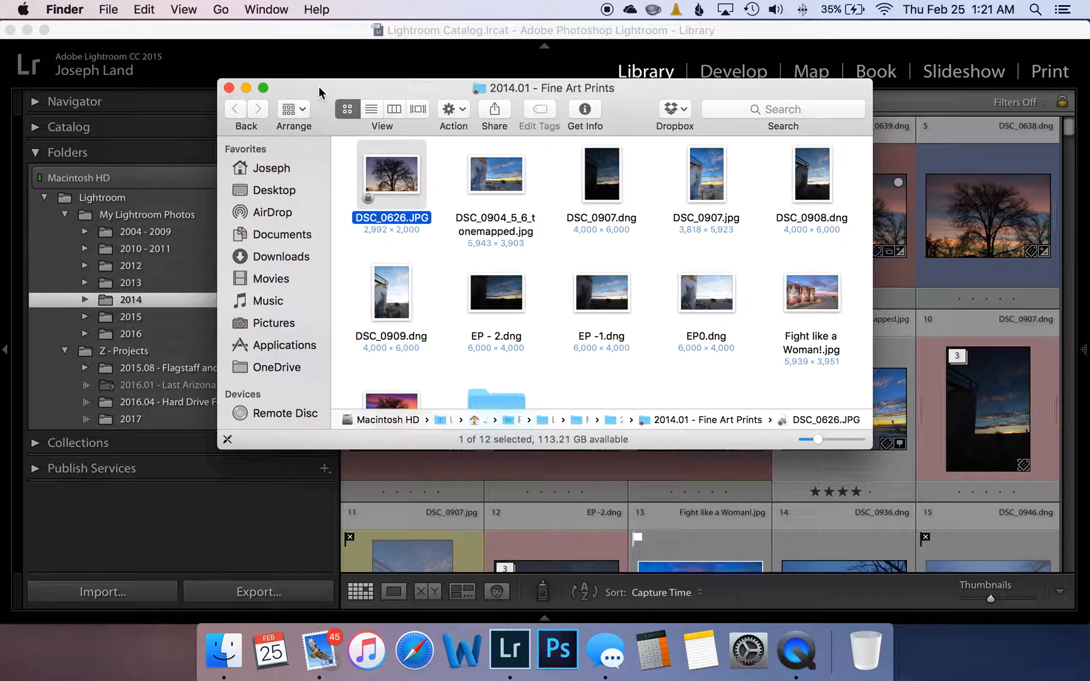
click(229, 88)
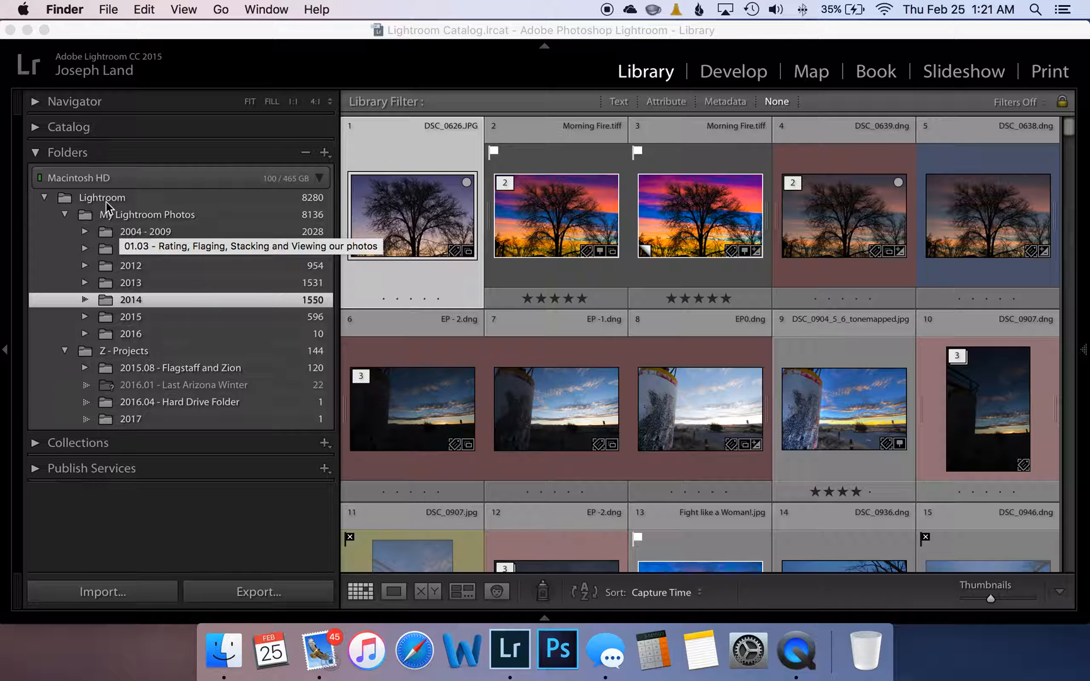
- Display all photos in the top-level Lightroom folder and collapse its Z - Projects and My Lightroom Photos subfolders
click(93, 199)
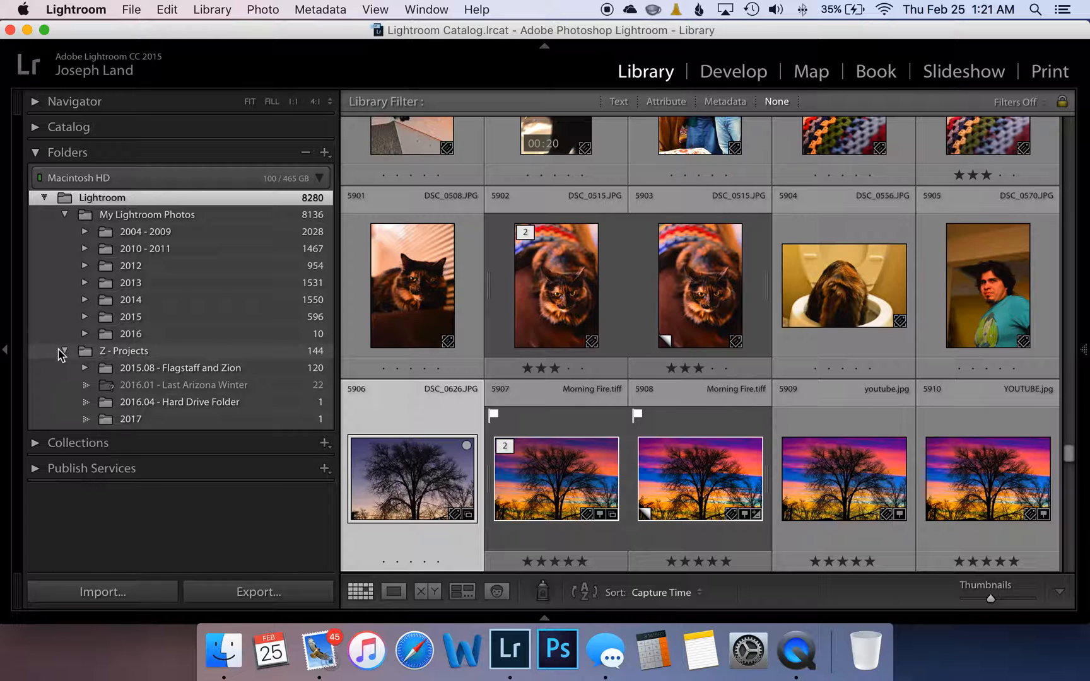
click(62, 351)
click(64, 215)
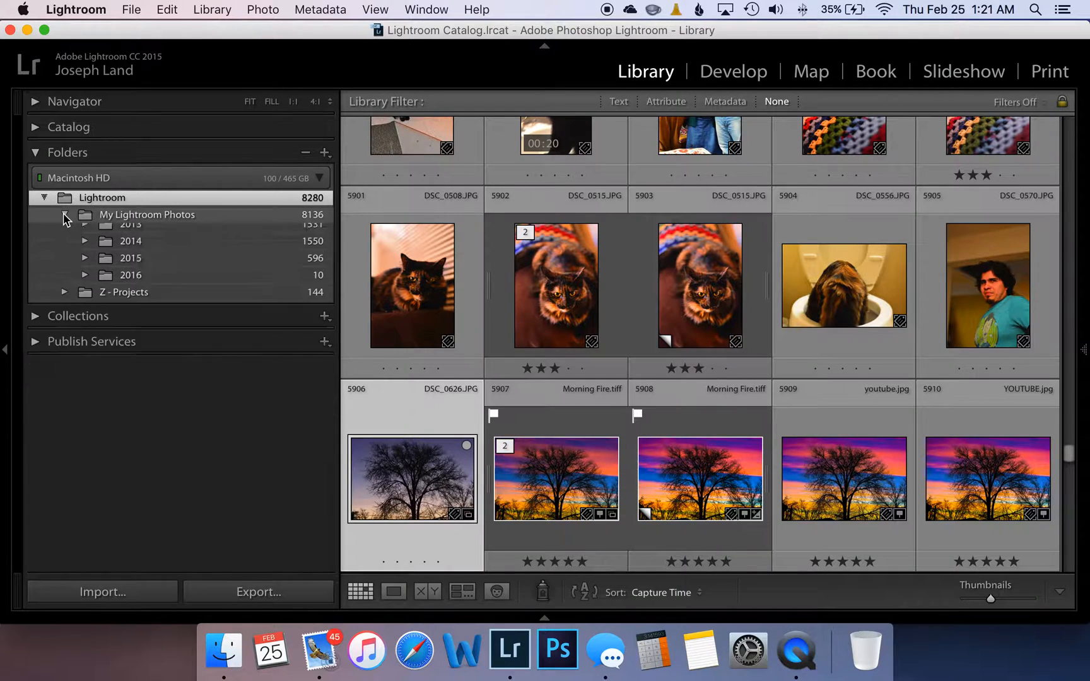
- View the photos of the My Lightroom Photos and Z - Projects folders in turn, ending on Z - Projects
click(136, 215)
click(142, 233)
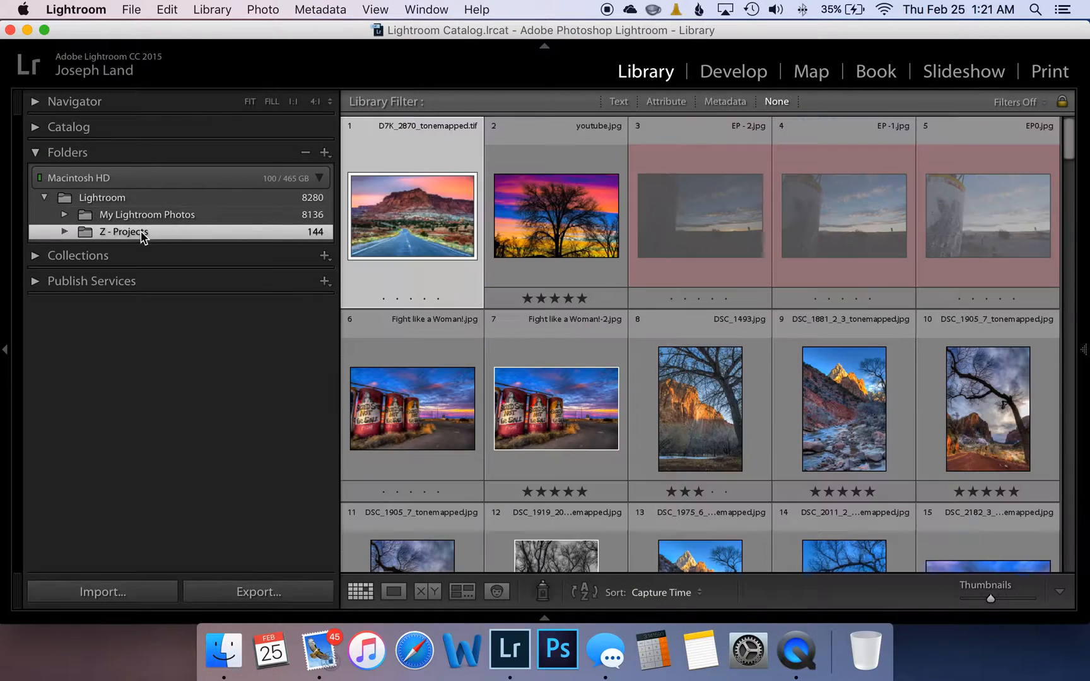
click(152, 219)
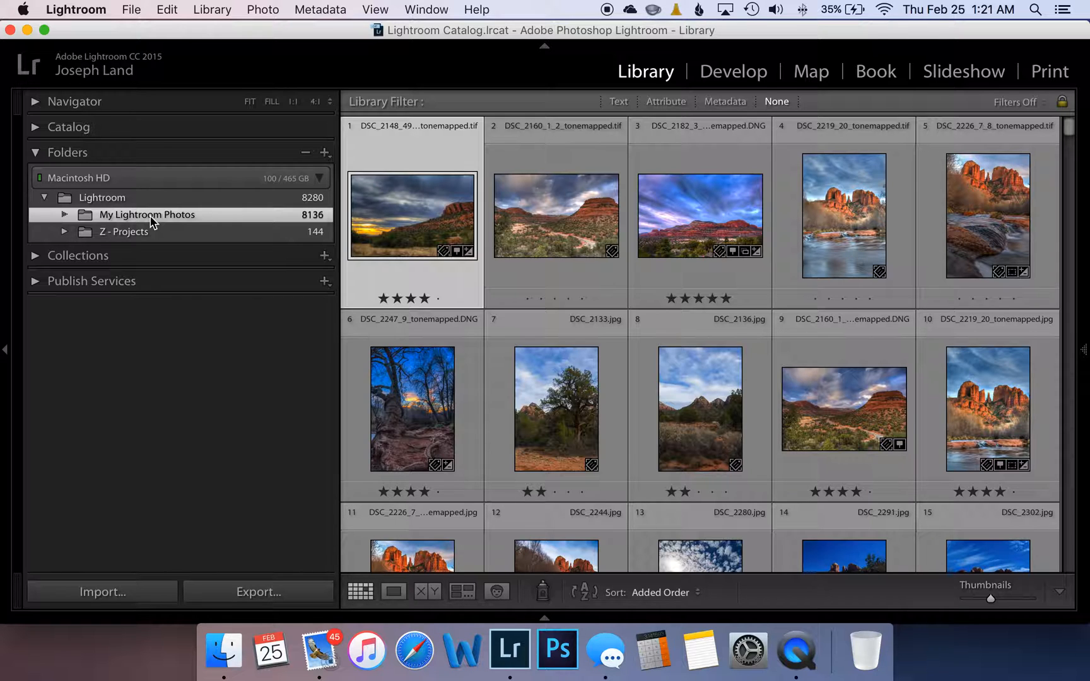
click(134, 232)
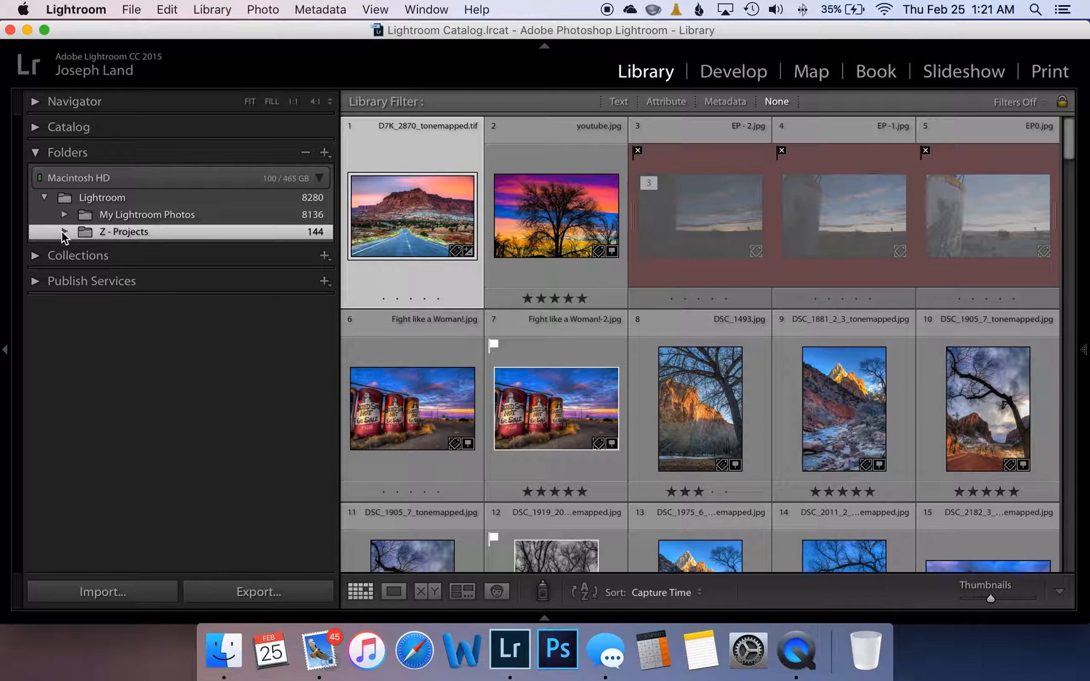
- Expand the Z - Projects folder to review its project subfolders, and collapse it again
click(64, 232)
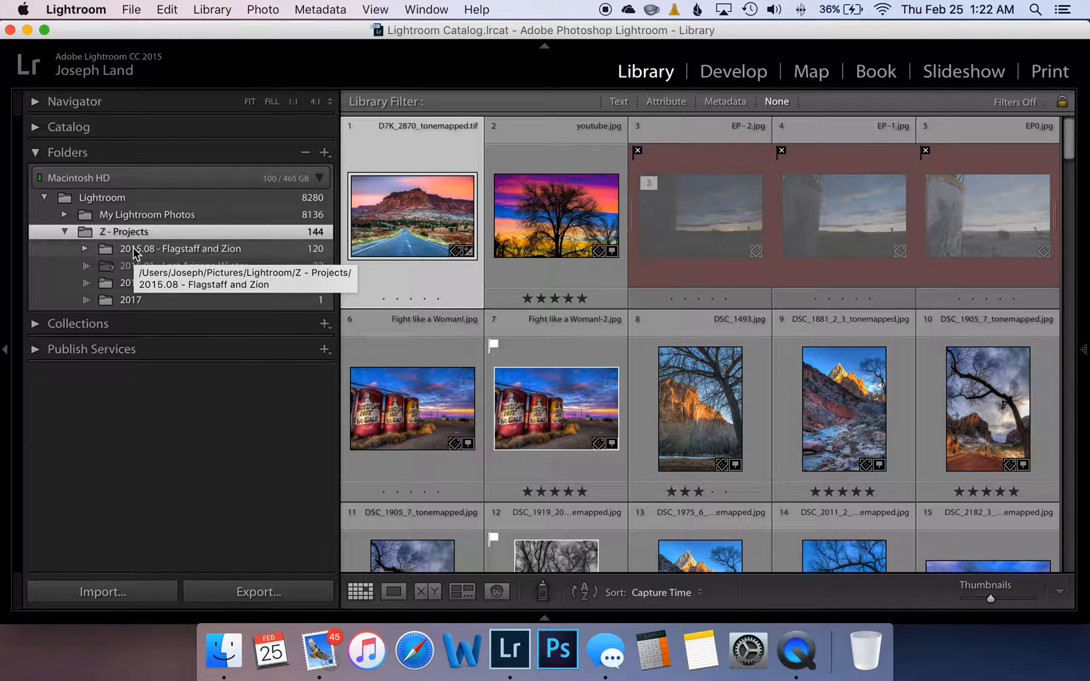
mouse_move(141, 251)
mouse_down()
mouse_move(146, 214)
mouse_move(150, 253)
mouse_up()
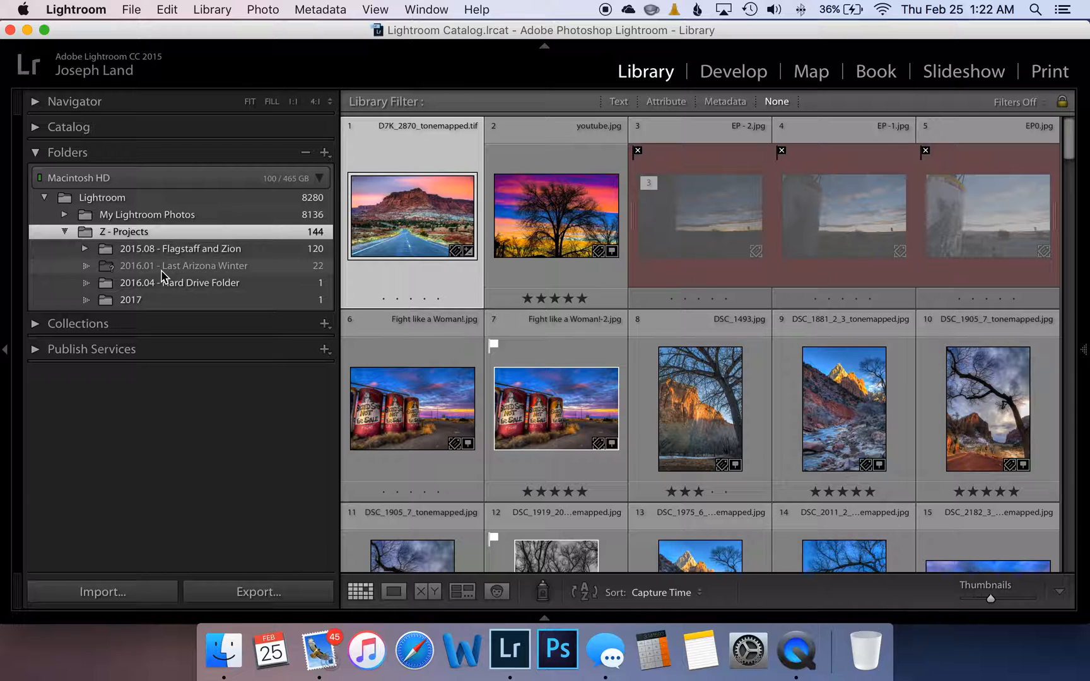
click(64, 232)
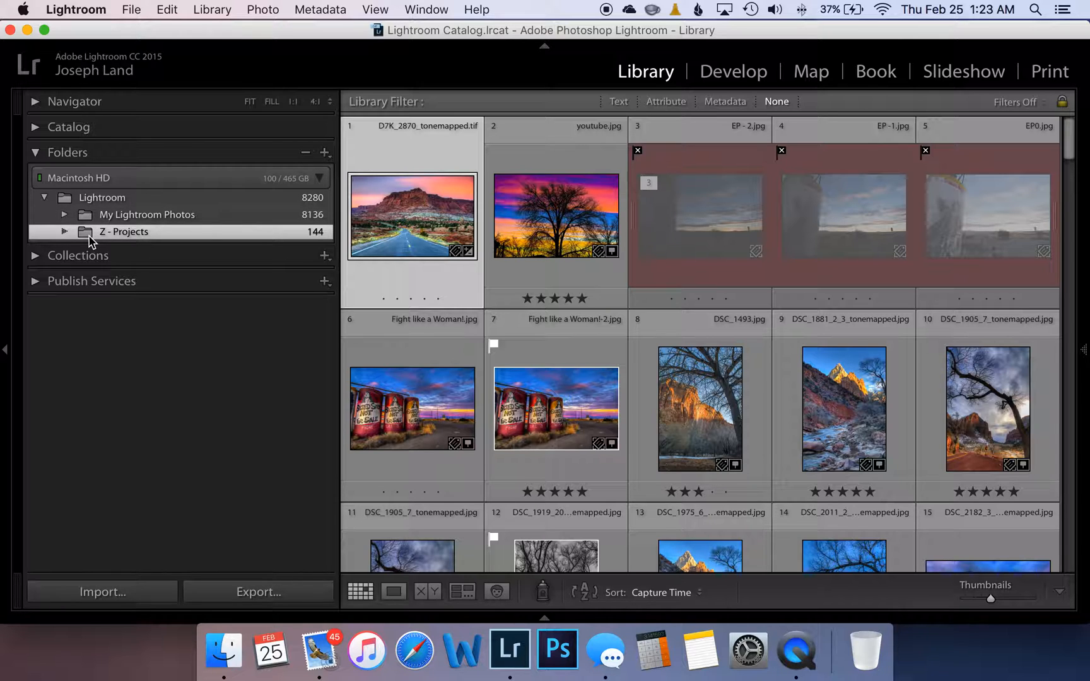
- Expand My Lightroom Photos and its 2014 folder, and display the 2014.01 - Fine Art Prints photos
click(64, 215)
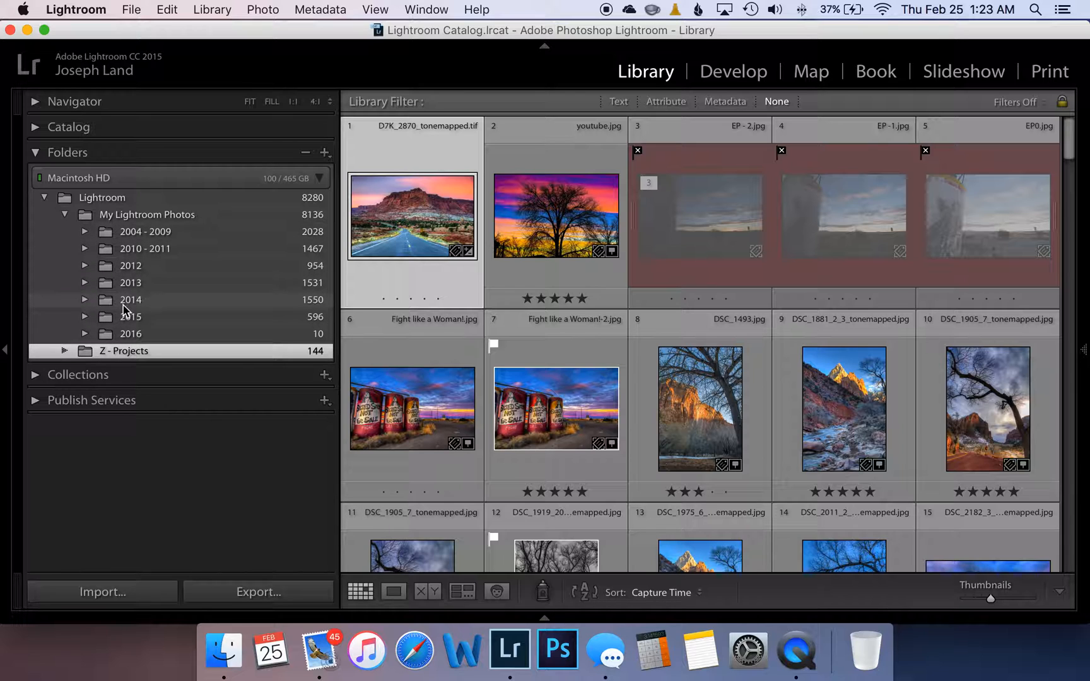
click(84, 300)
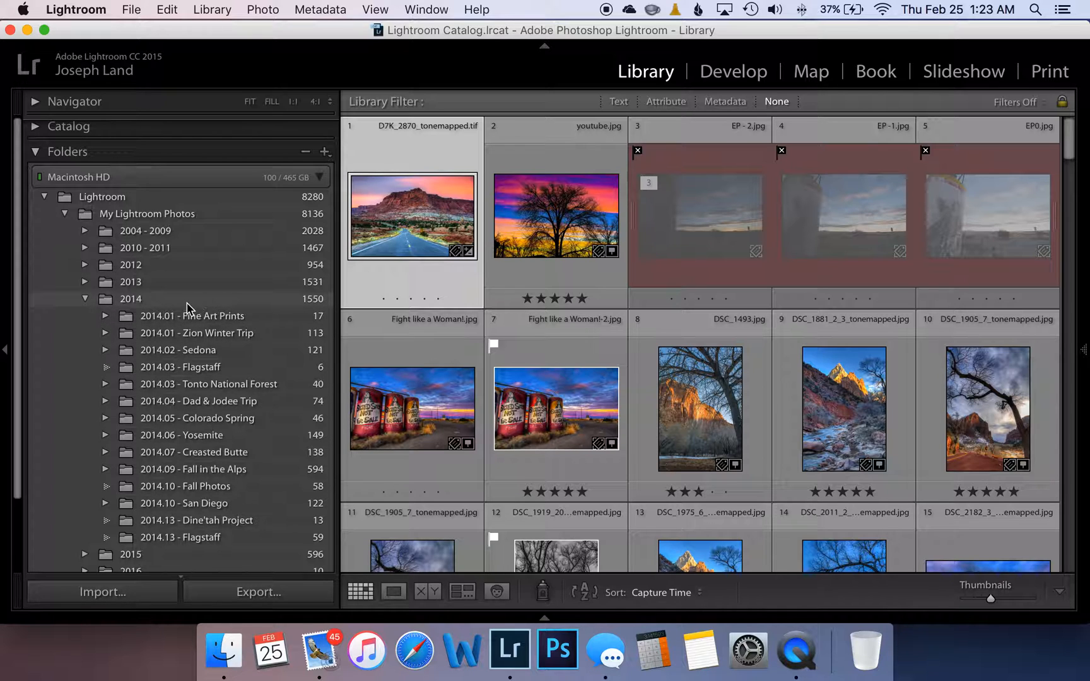
click(153, 318)
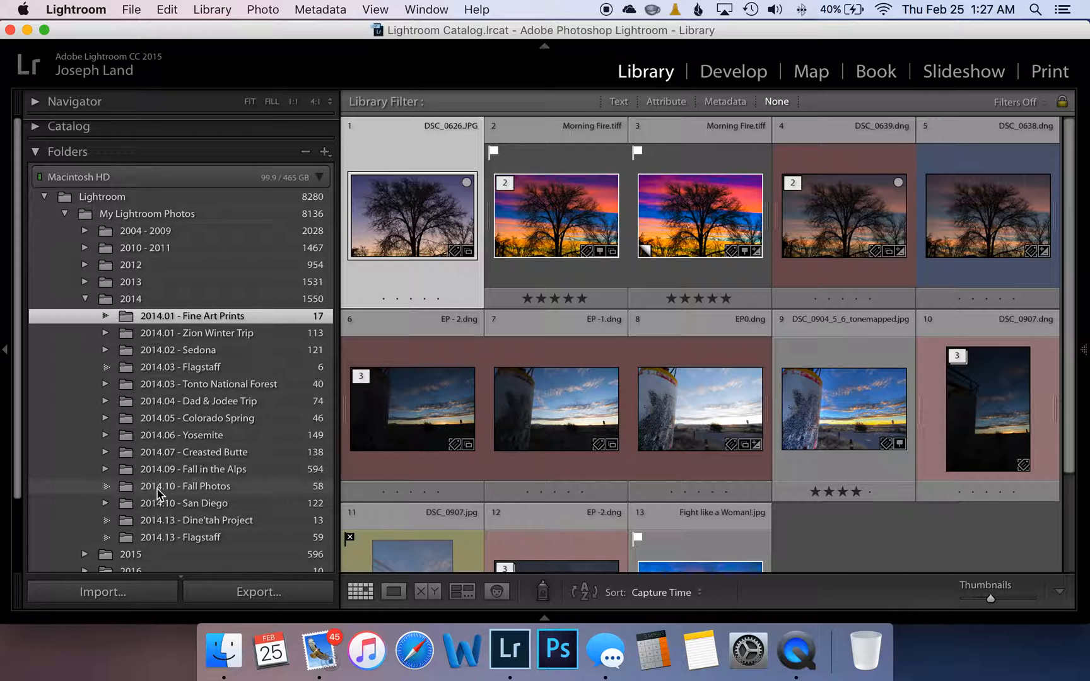
- Display the 2014.06 - Yosemite folder, expand it and show the photos in its Stacked subfolder
scroll(156, 495, down, 3)
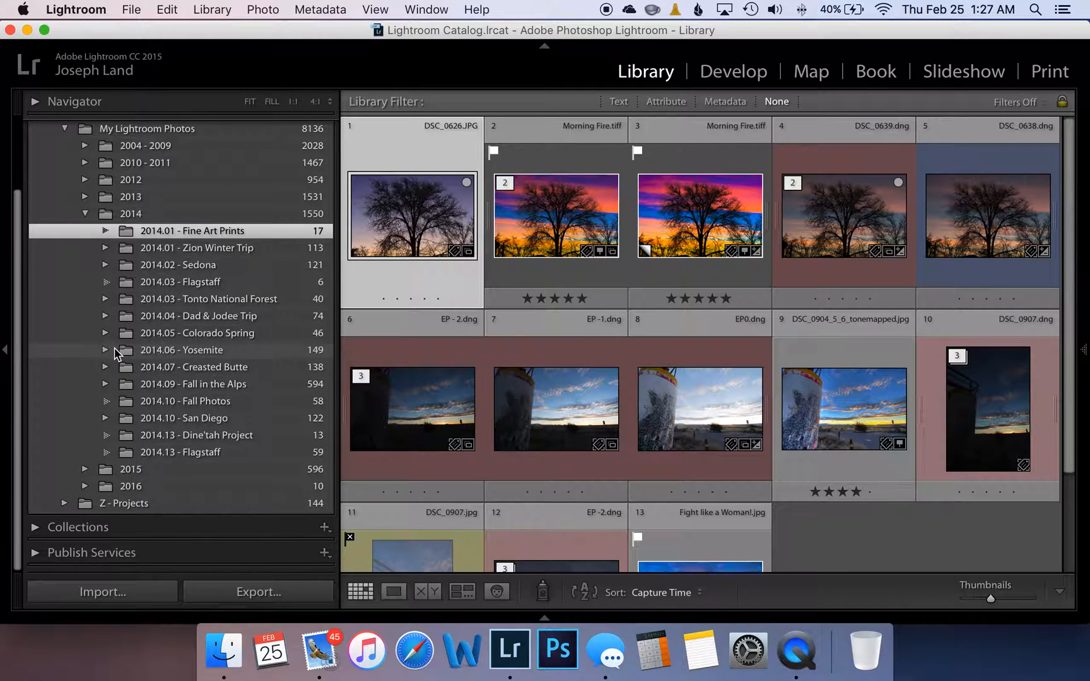
click(153, 350)
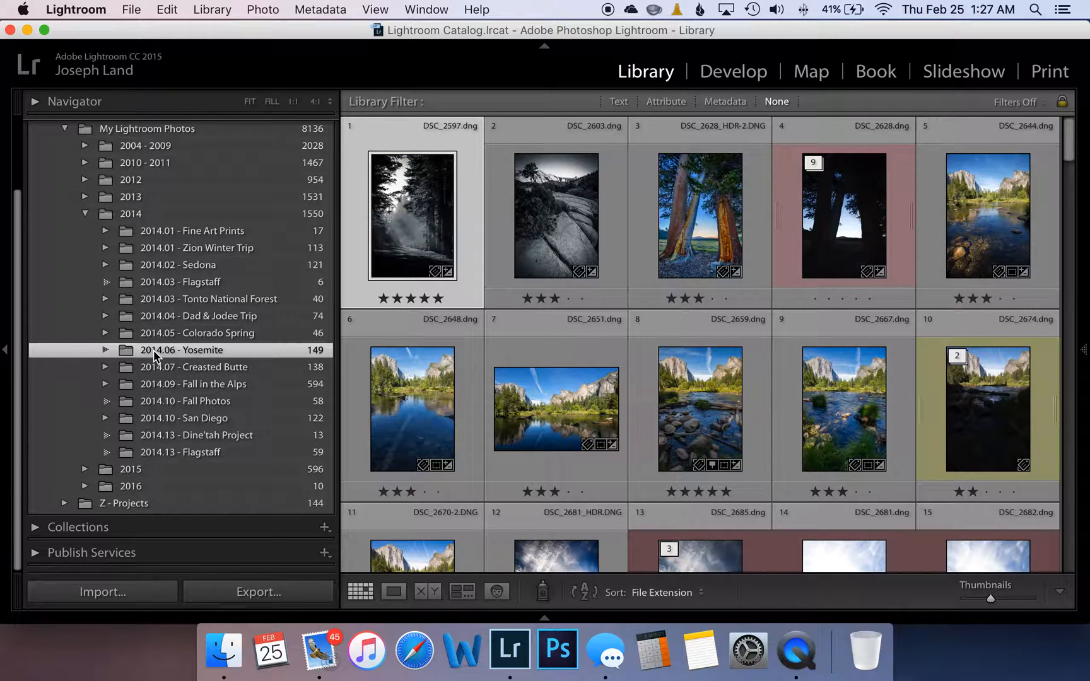
click(106, 349)
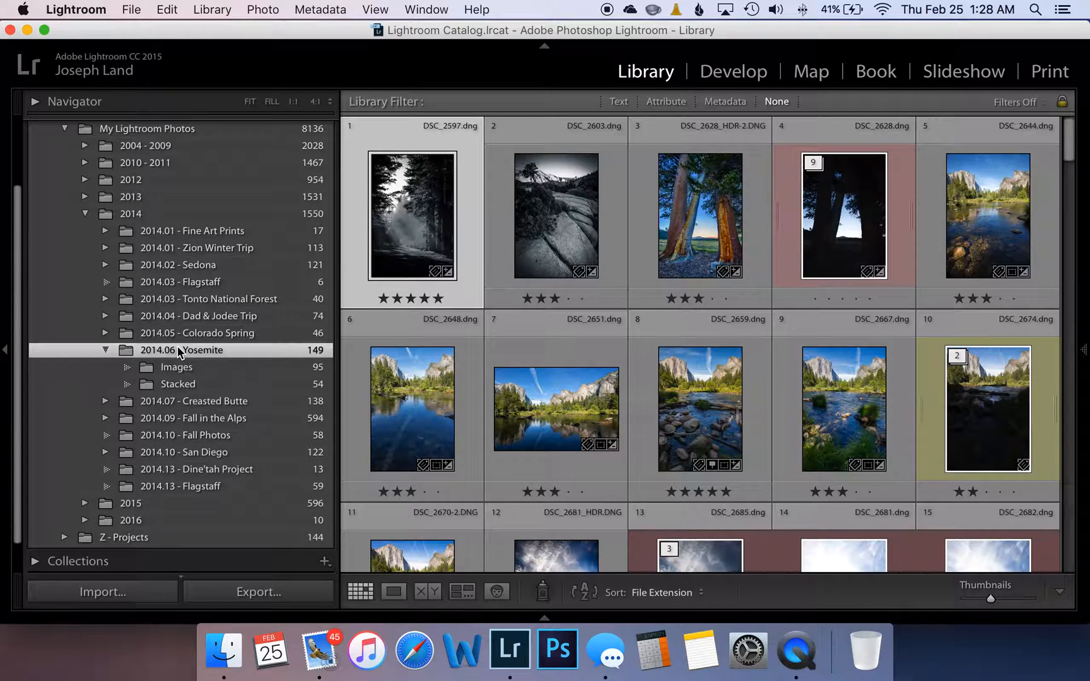
click(178, 386)
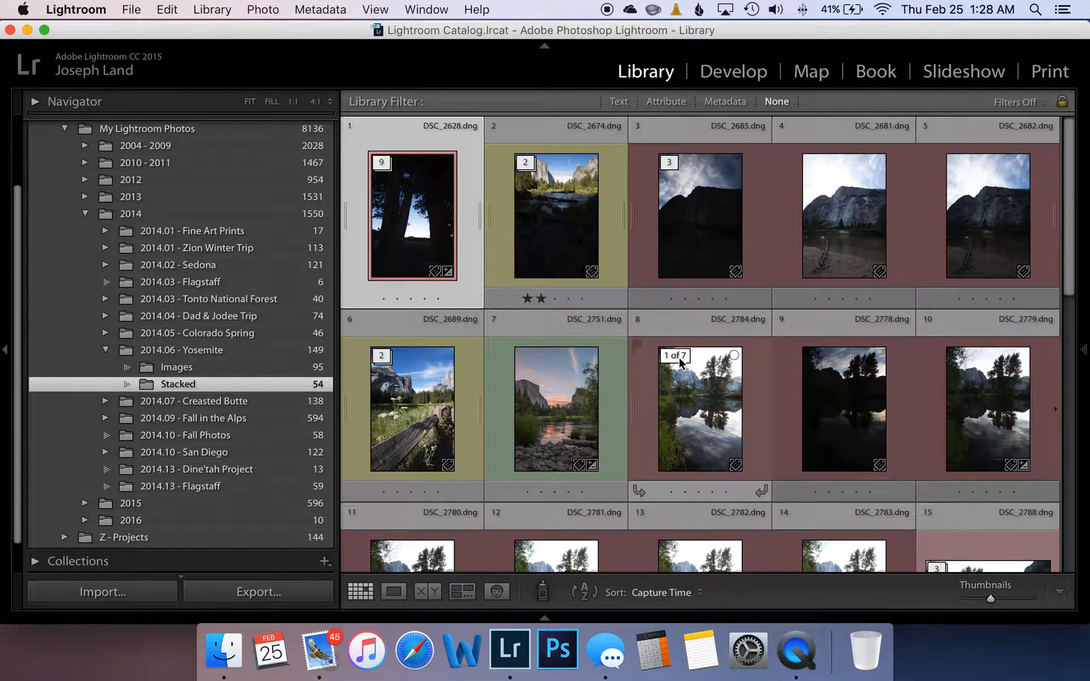
- Select the stacked photos from DSC_2784.dng to DSC_2783.dng, collapse the stack, expand it and collapse it again
scroll(680, 354, down, 5)
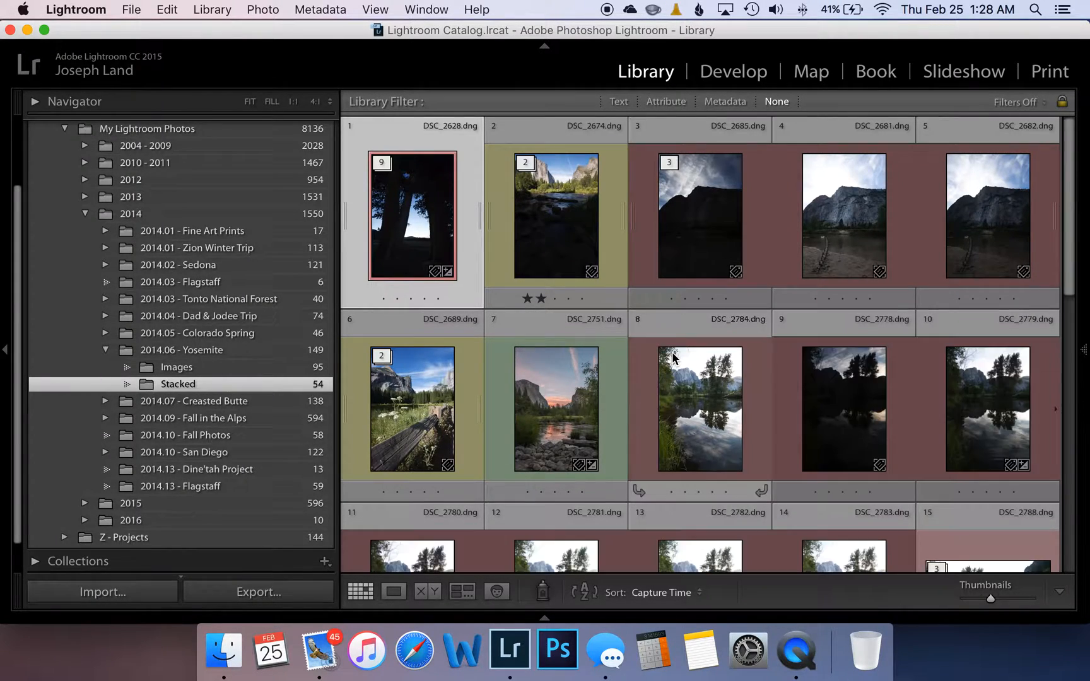
scroll(681, 345, up, 3)
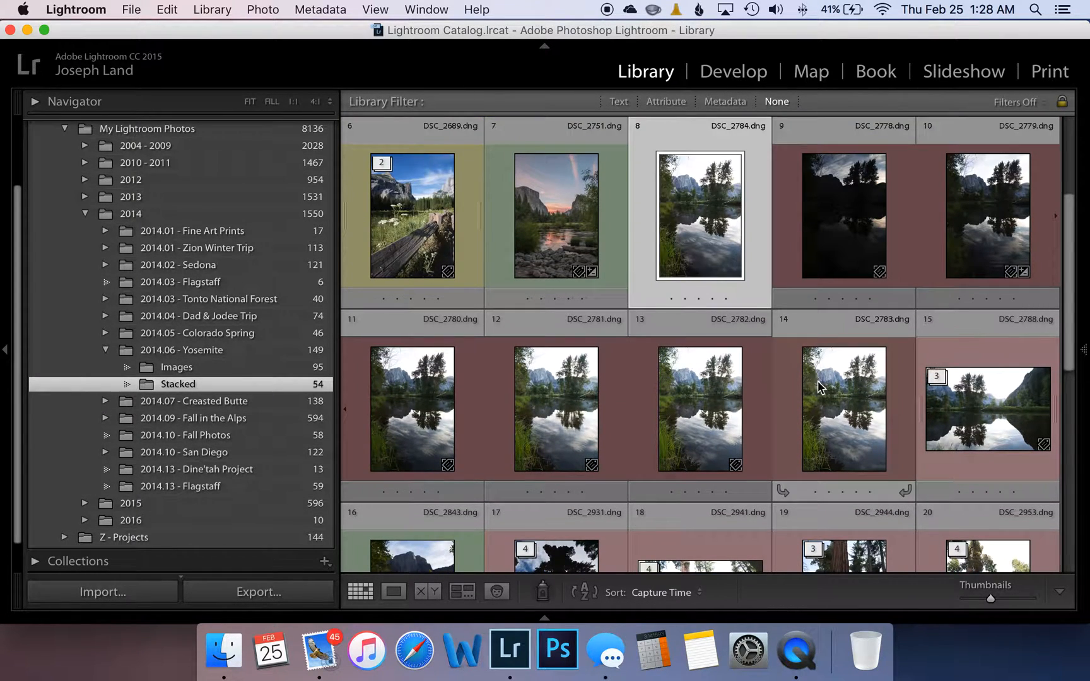
shift+click(820, 386)
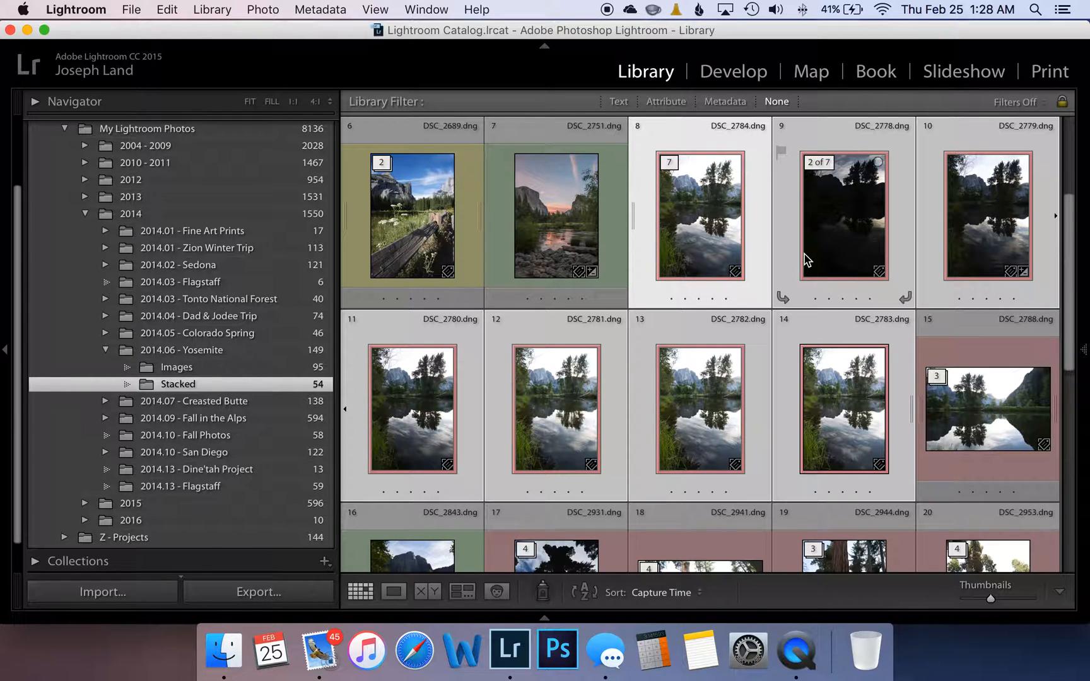
mouse_move(805, 259)
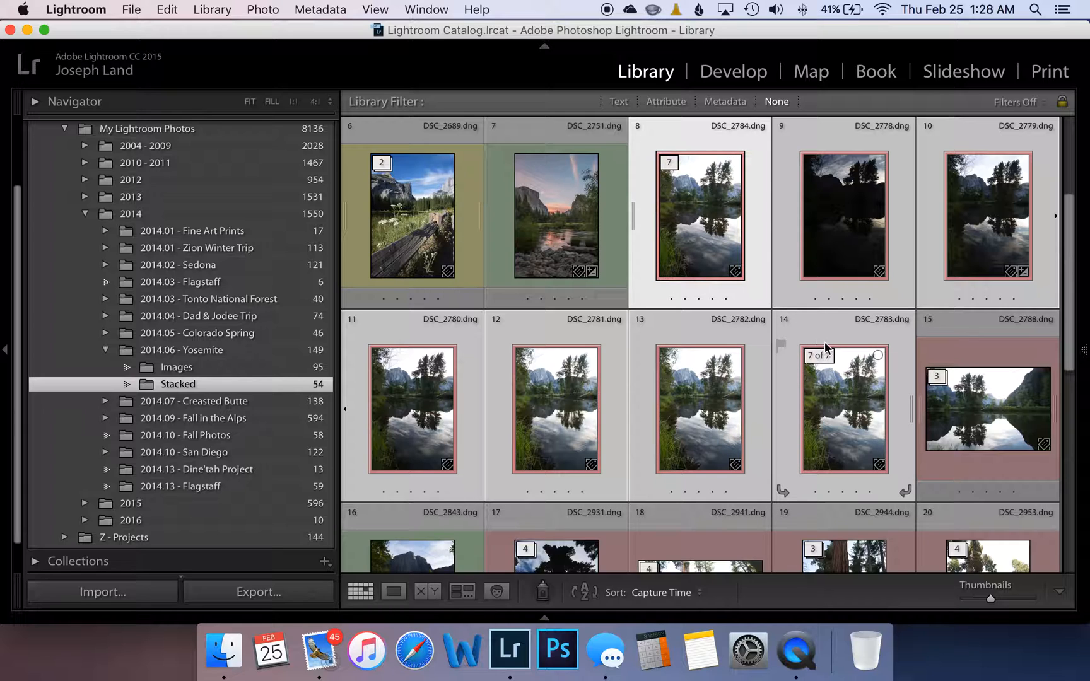
click(677, 163)
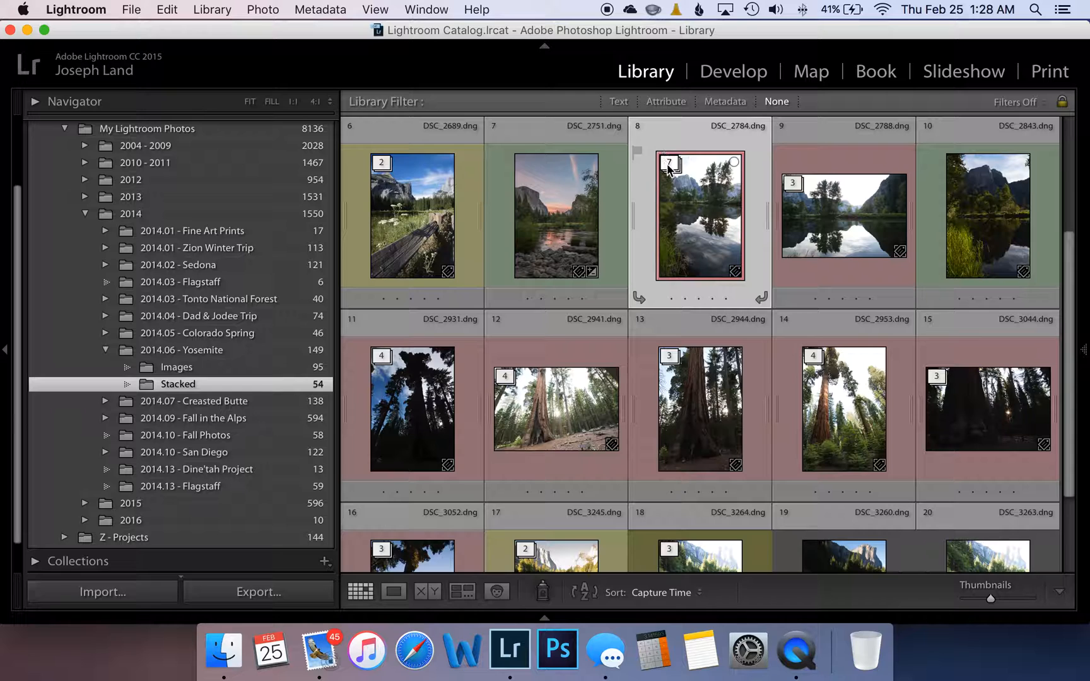
click(669, 164)
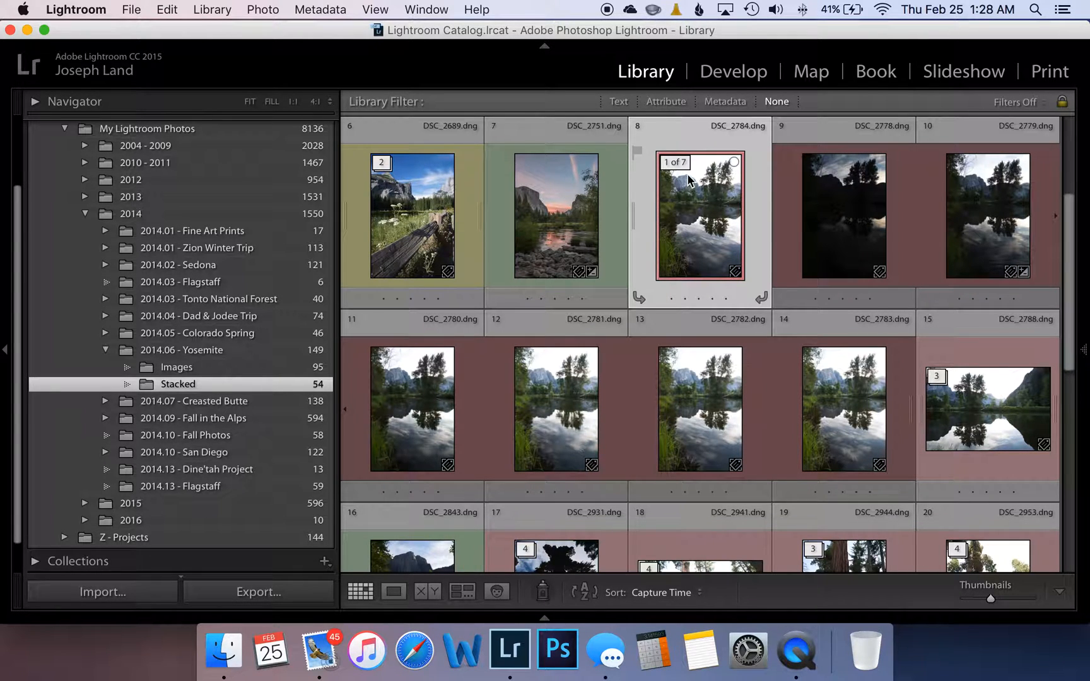
click(671, 162)
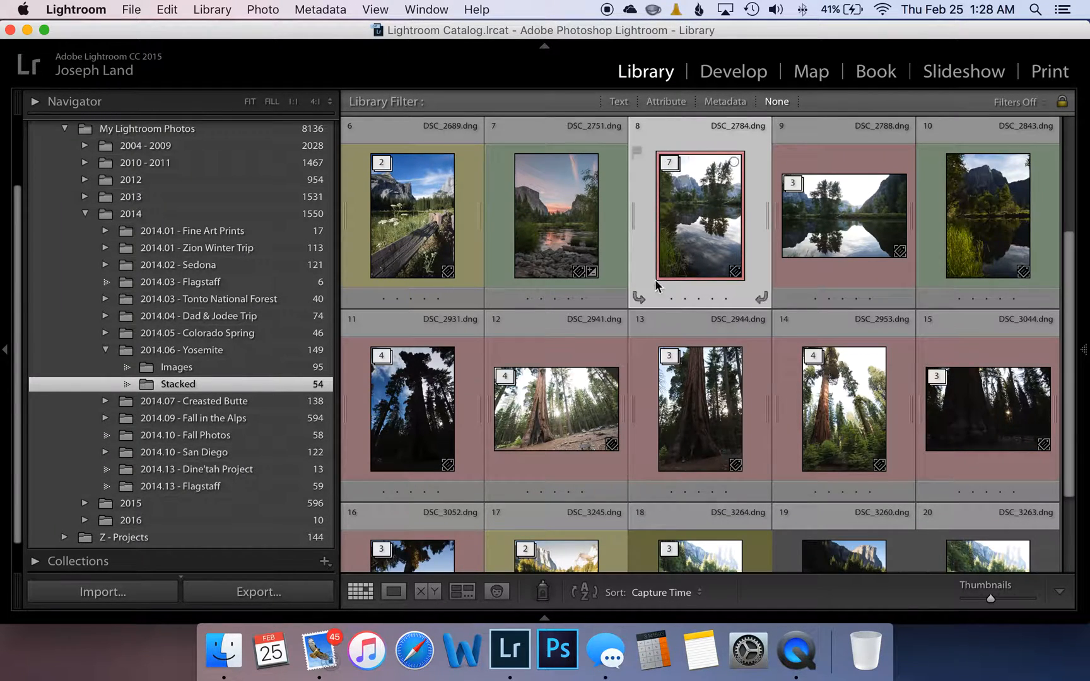
- Compare DSC_2751.dng with the neighbouring DSC_2784.dng and DSC_2689.dng stacks, ending with DSC_2751.dng selected
click(622, 246)
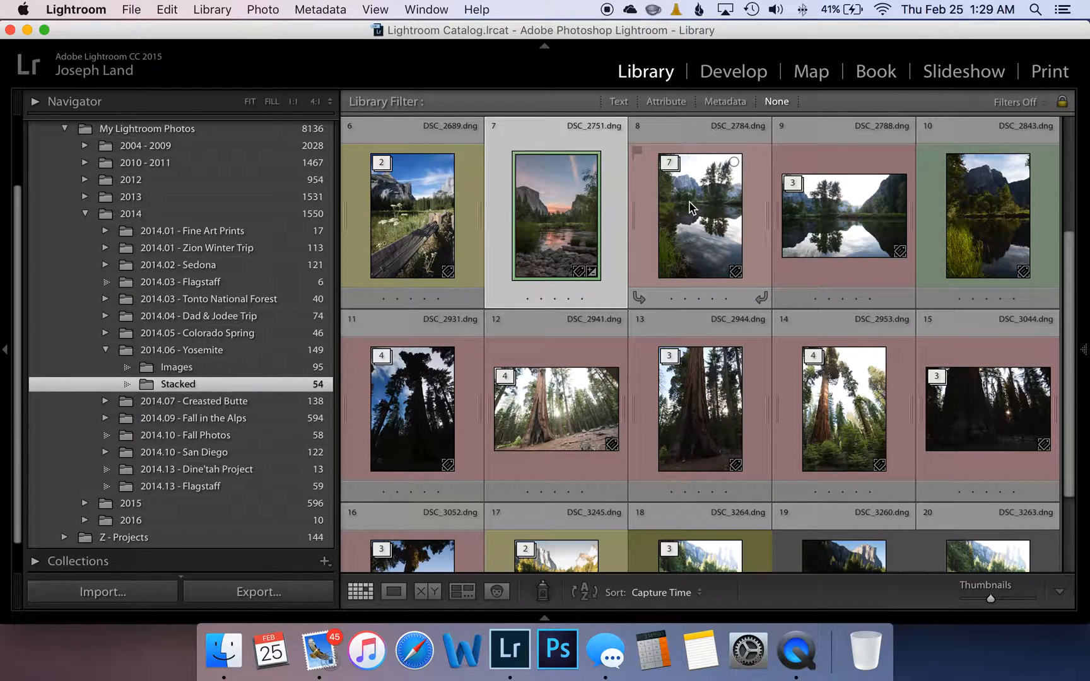
mouse_move(691, 208)
mouse_move(679, 187)
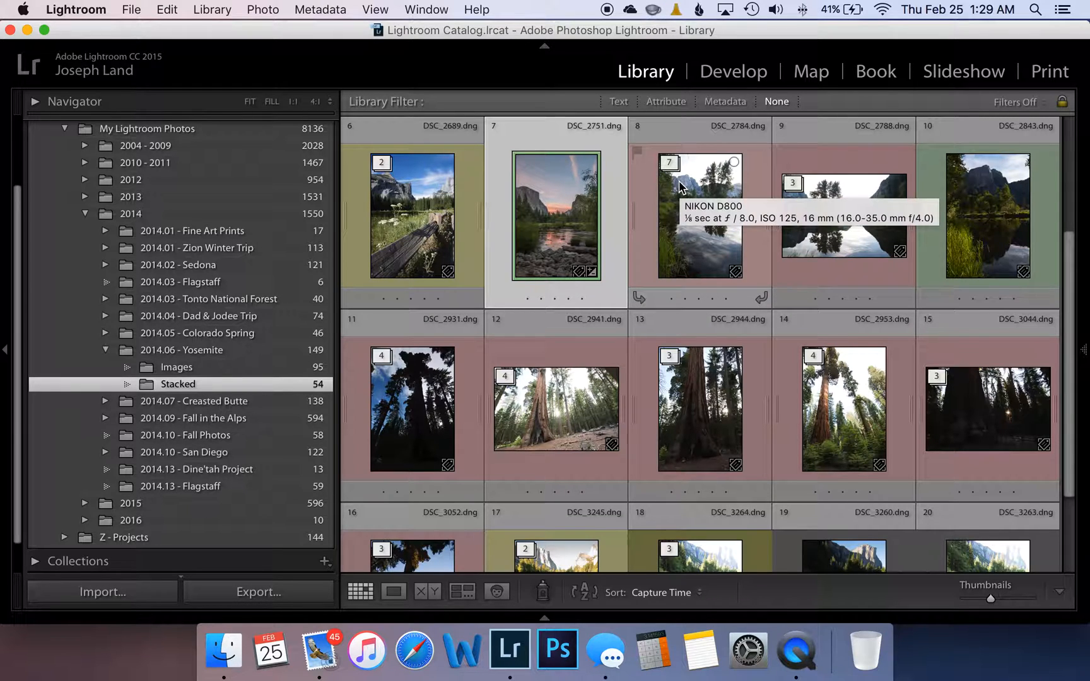
click(637, 212)
click(366, 176)
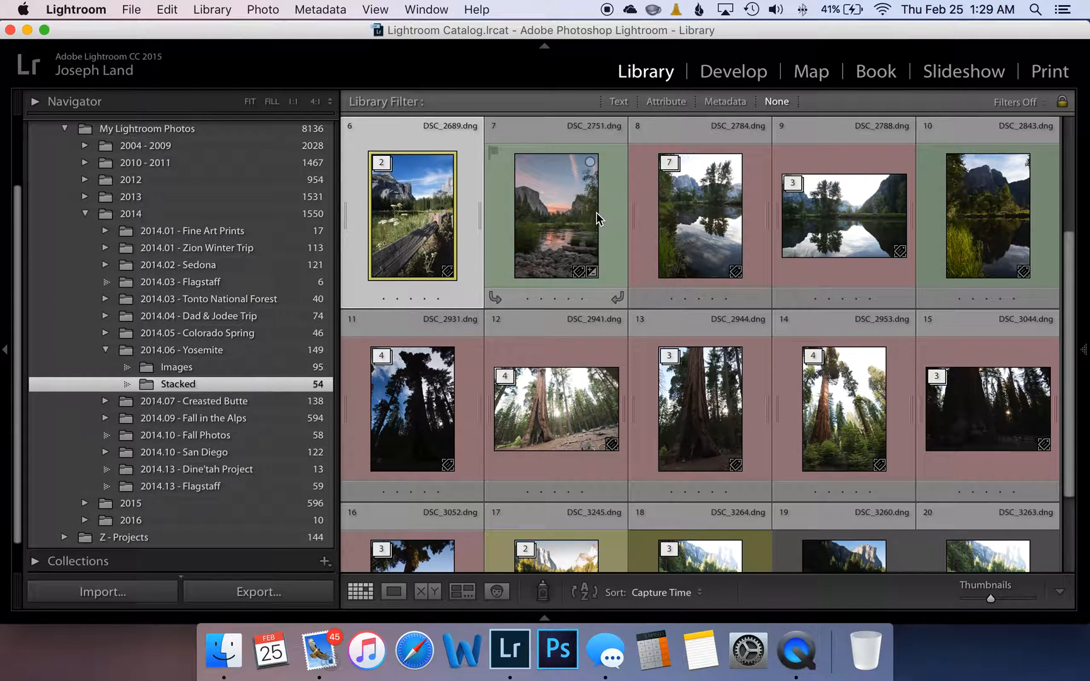
click(561, 226)
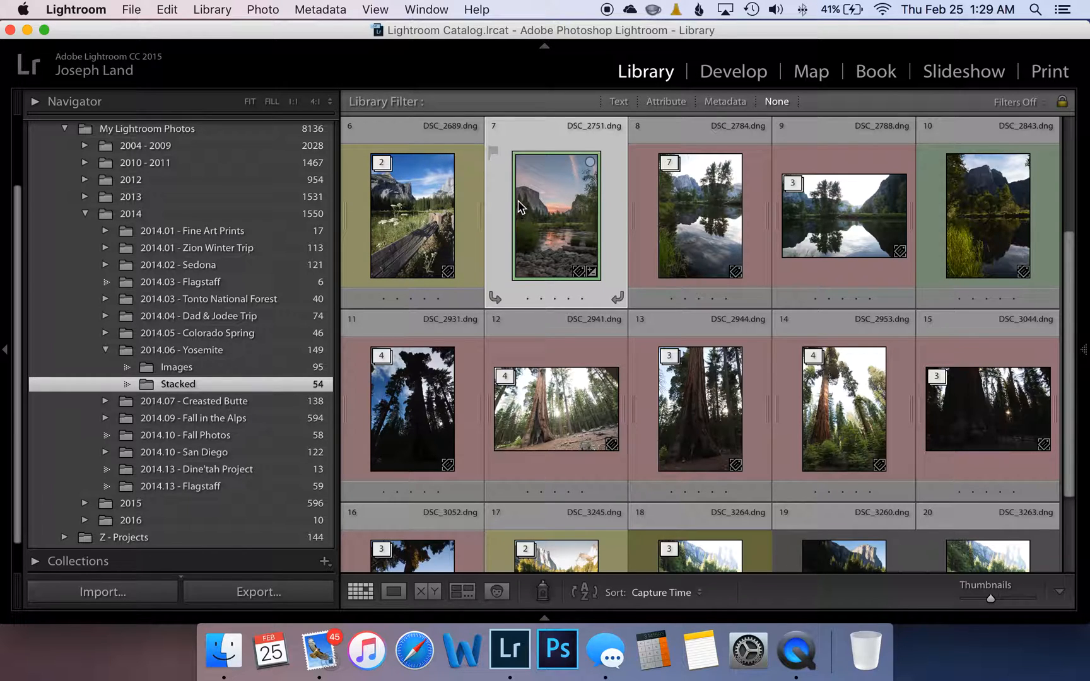
mouse_move(519, 207)
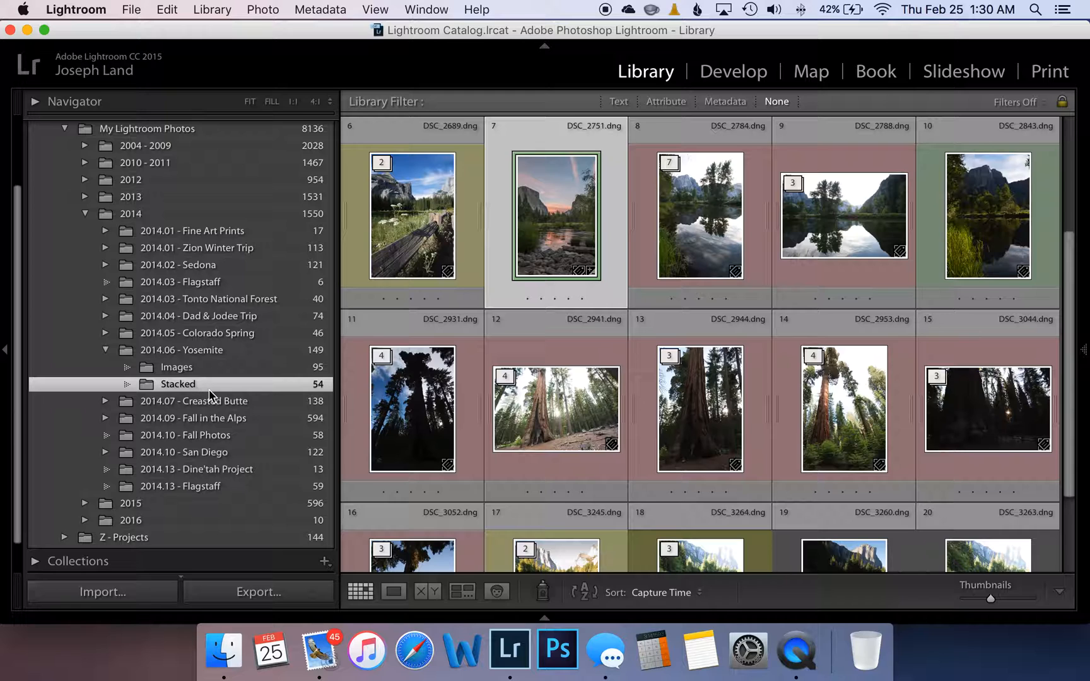
- Display Yosemite's Images subfolder, view DSC_2778_HDR.DNG enlarged and return to the grid
click(201, 369)
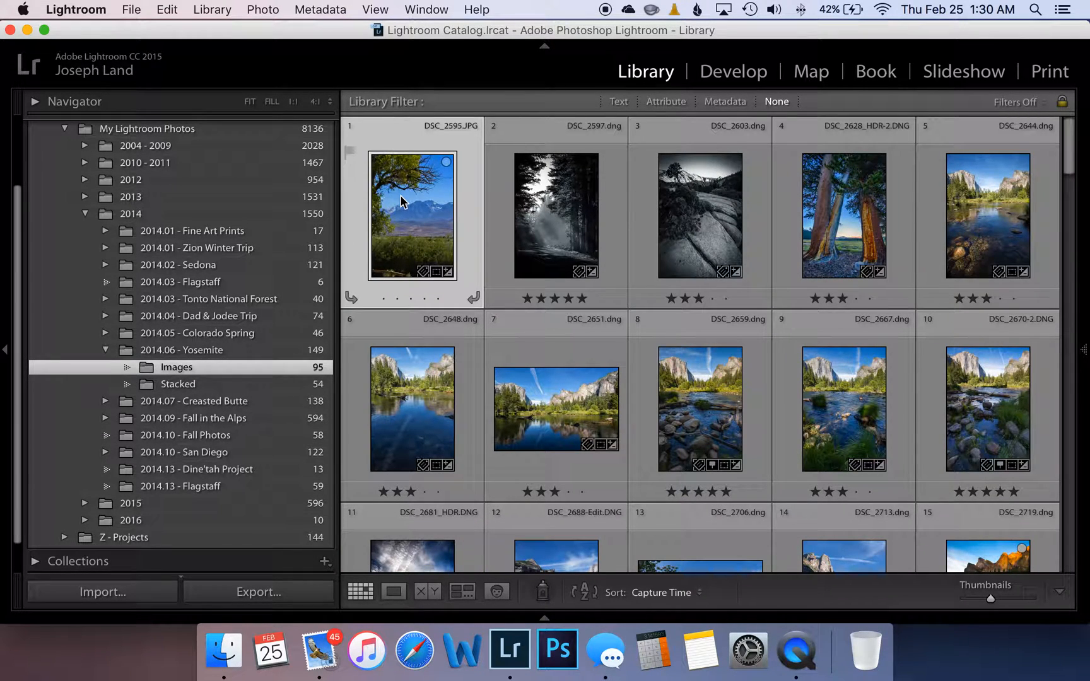
scroll(406, 209, down, 5)
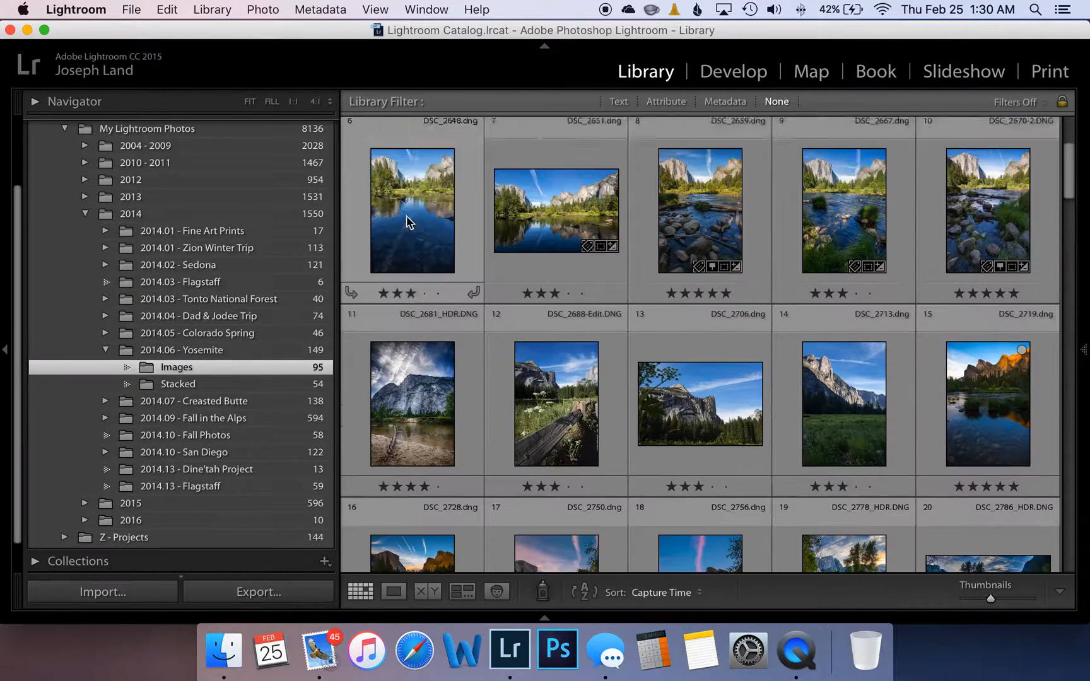
scroll(407, 225, down, 5)
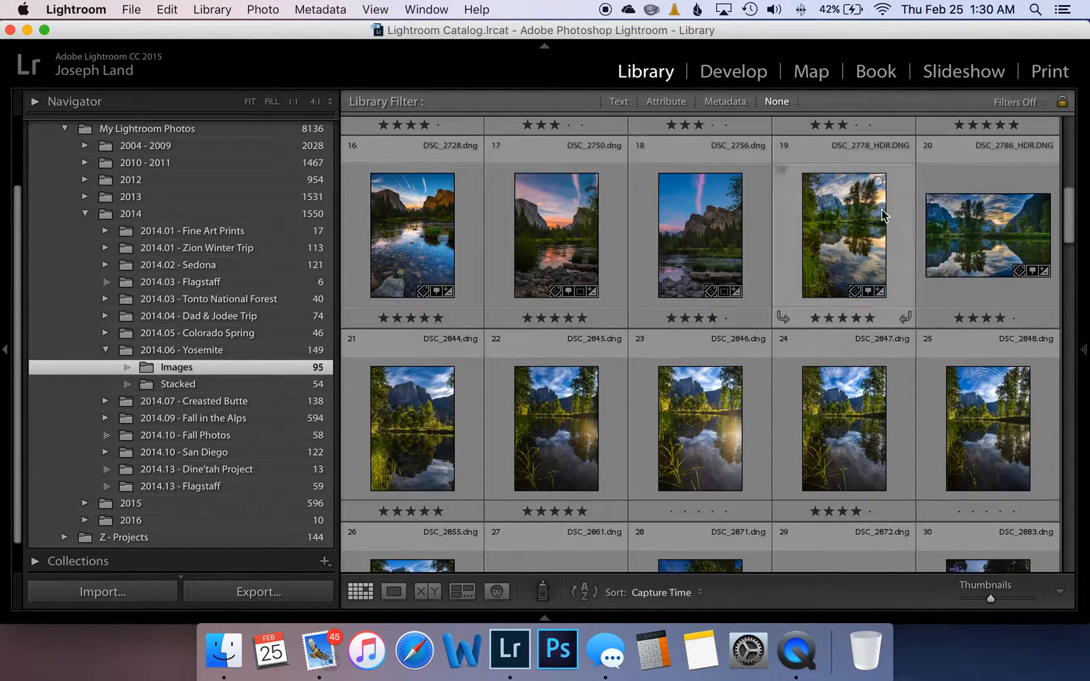
click(883, 229)
double_click(883, 228)
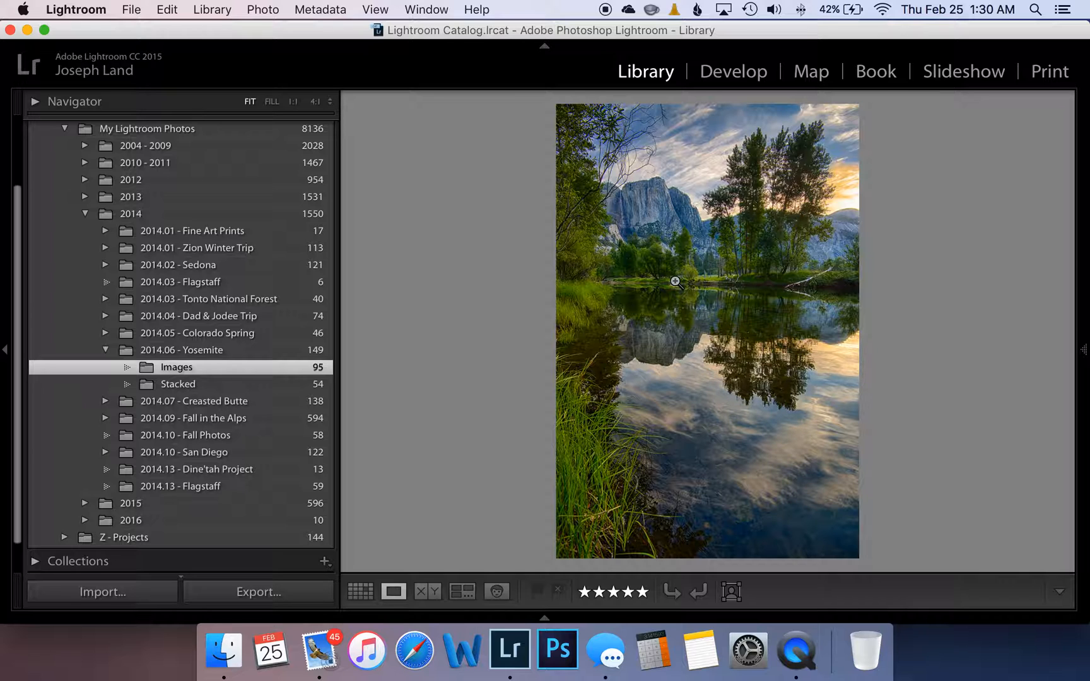
double_click(672, 278)
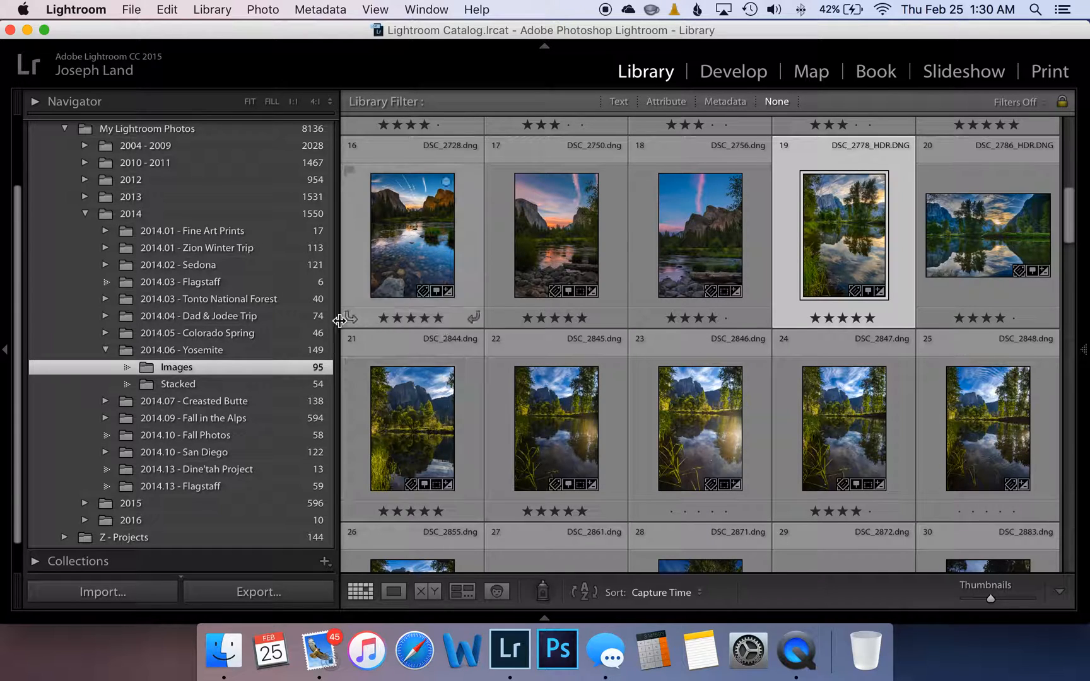
- Display the whole 2014.06 - Yosemite folder and view DSC_2778_HDR.DNG enlarged from there
click(222, 350)
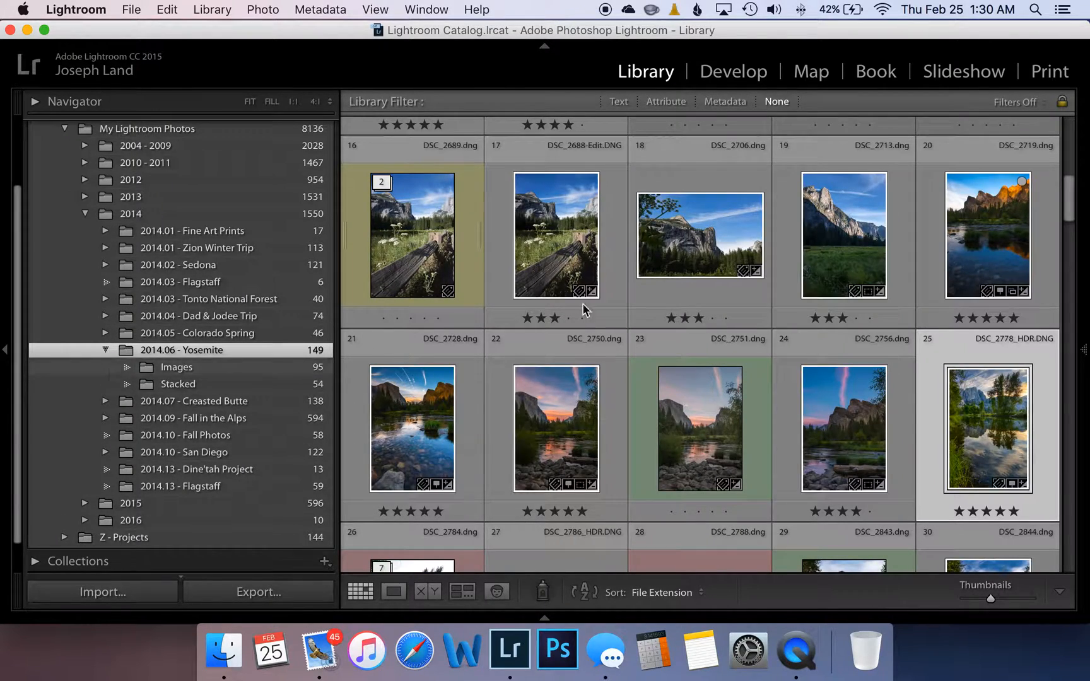
scroll(686, 301, down, 3)
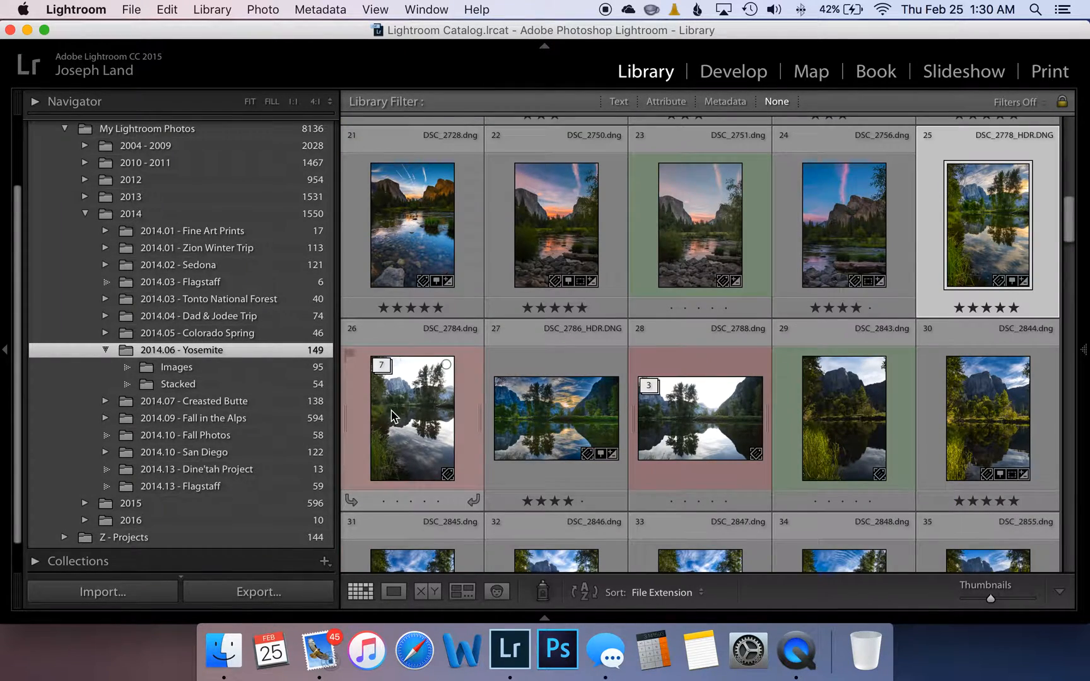
double_click(991, 189)
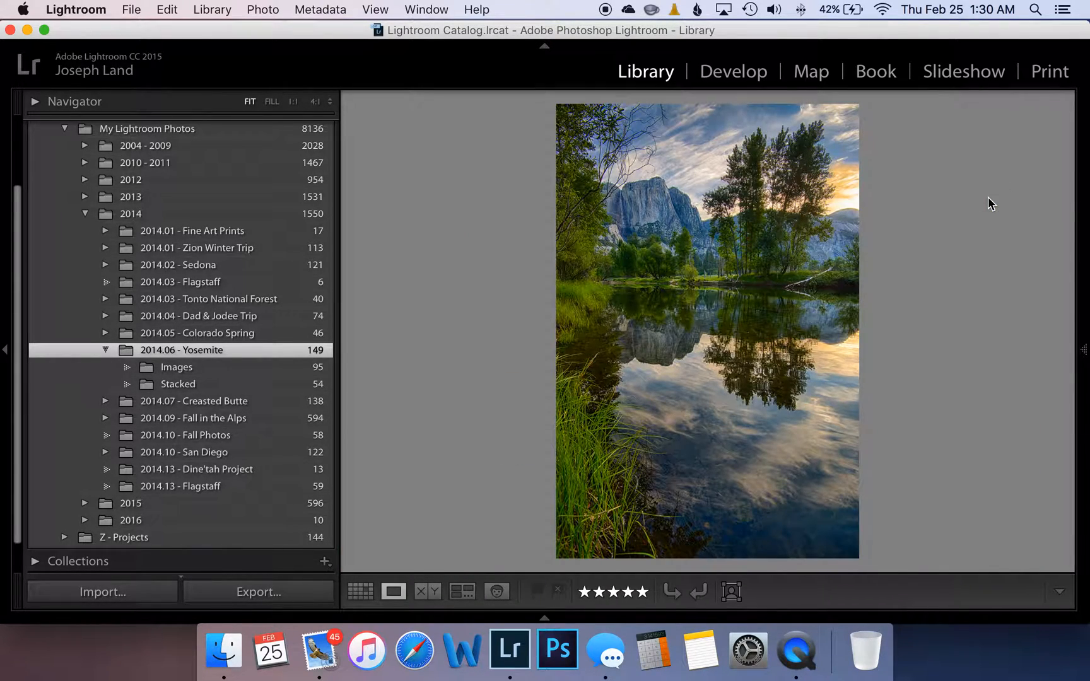
- Compare the enlarged DSC_2778_HDR.DNG with the following photo, return to the grid and display Yosemite's Images subfolder
key(Right)
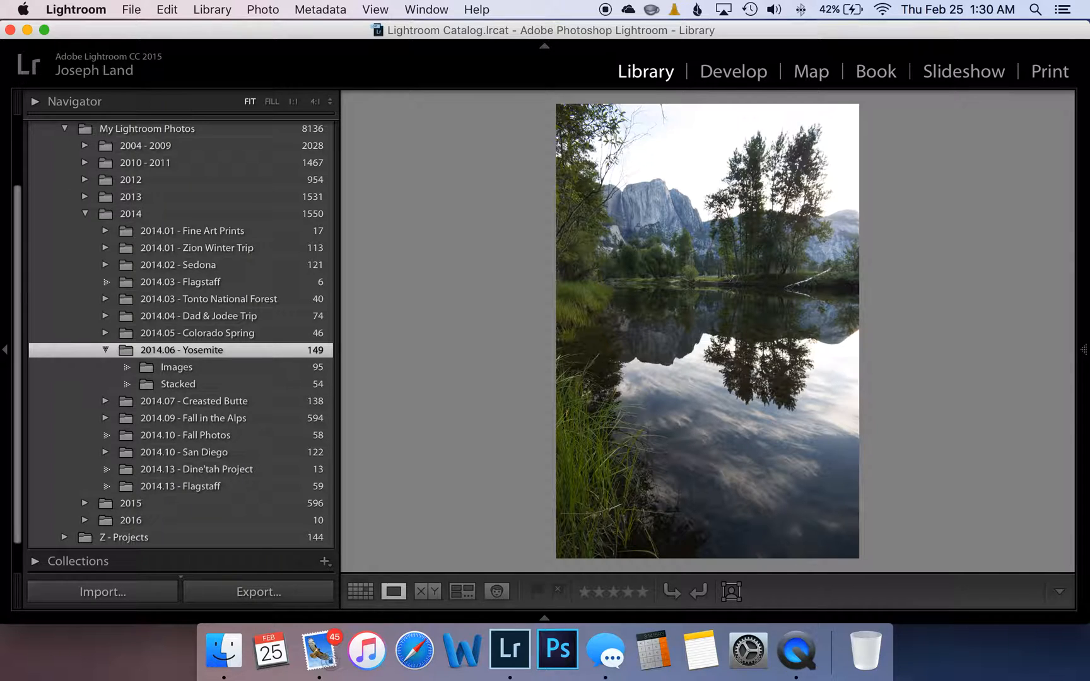
key(Left)
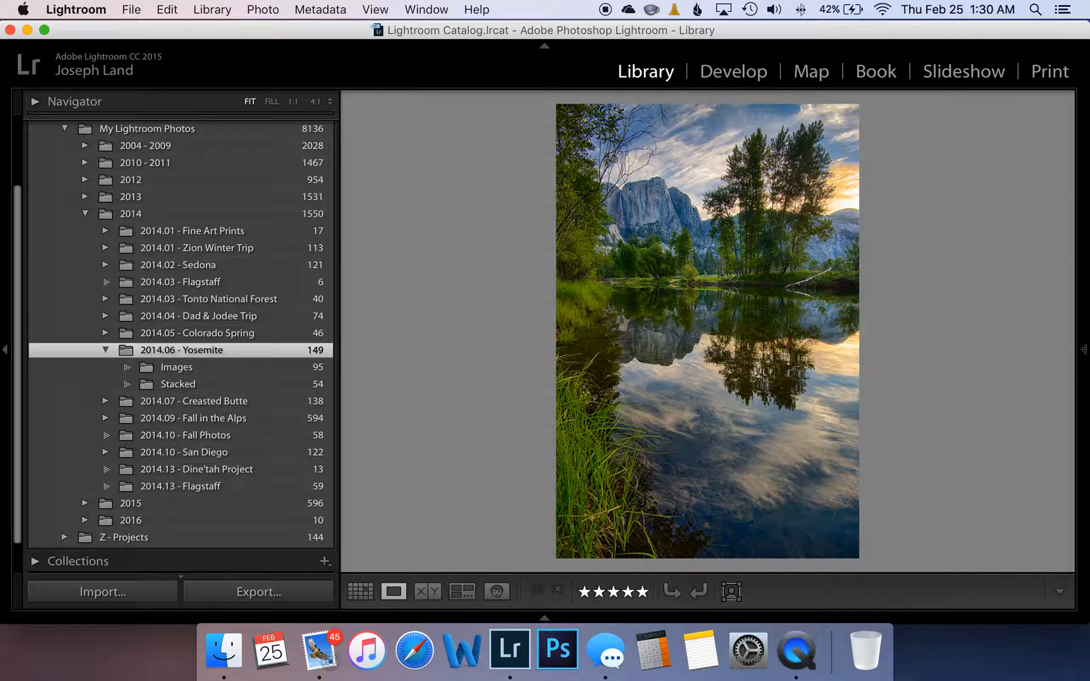
key(g)
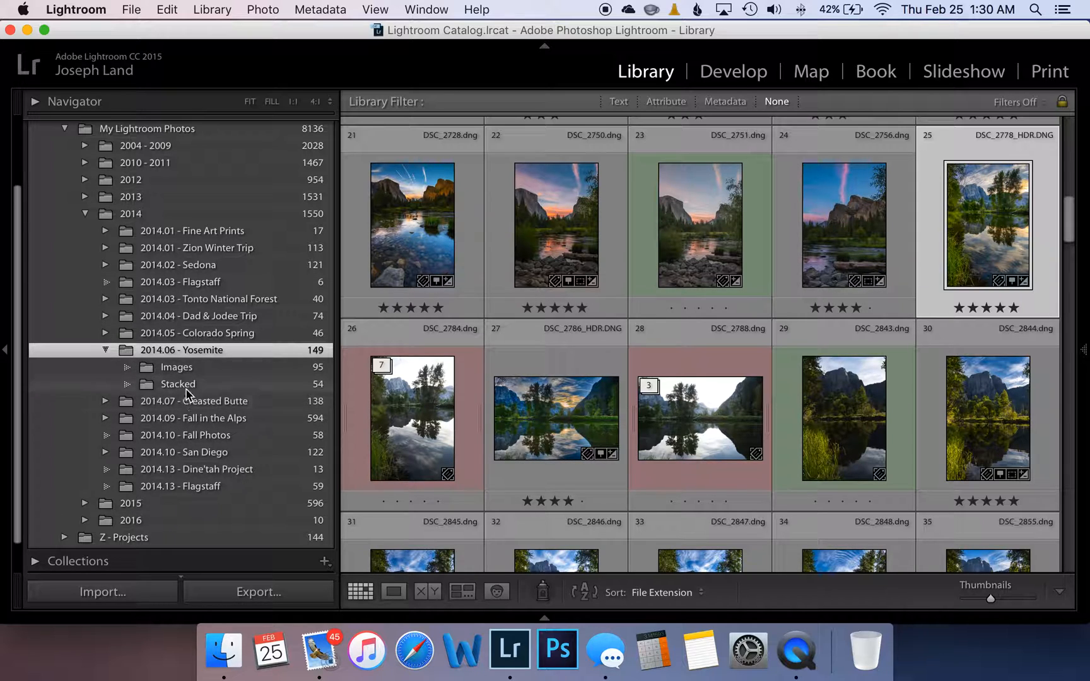
click(184, 370)
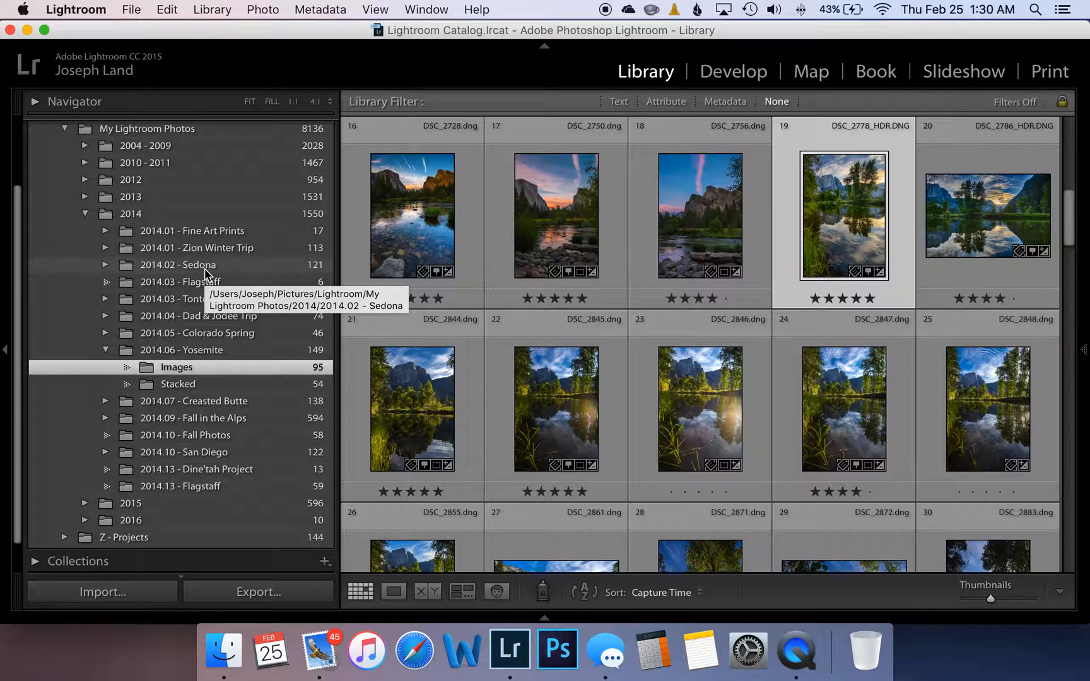
- Collapse the 2014.06 - Yosemite, 2014 and My Lightroom Photos folders
click(124, 349)
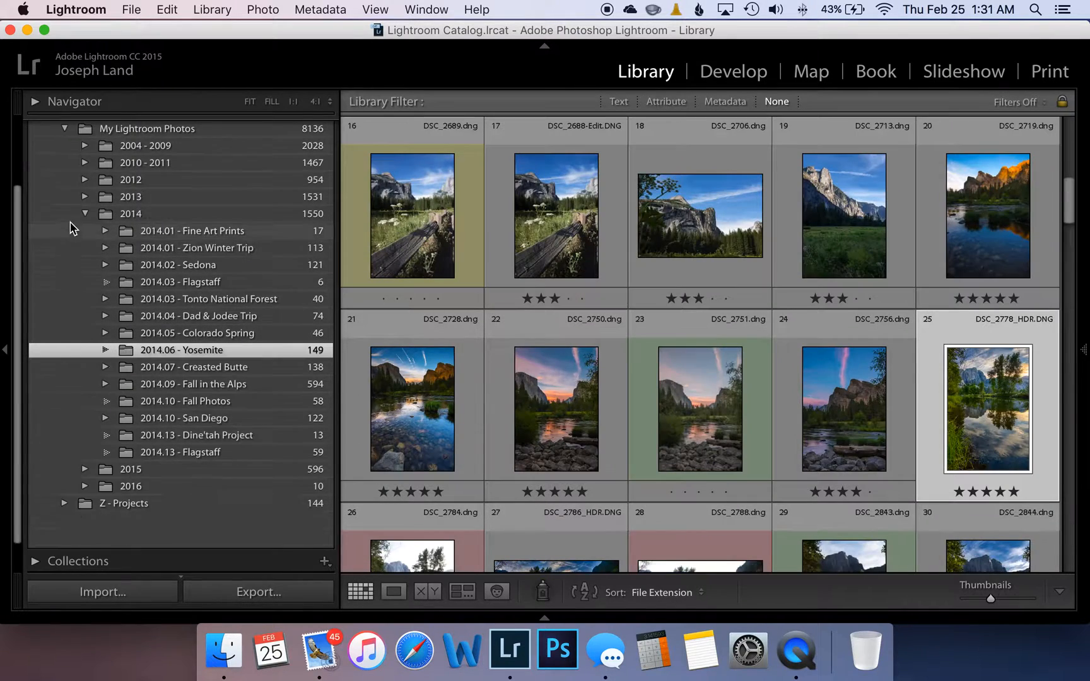
click(86, 214)
click(85, 214)
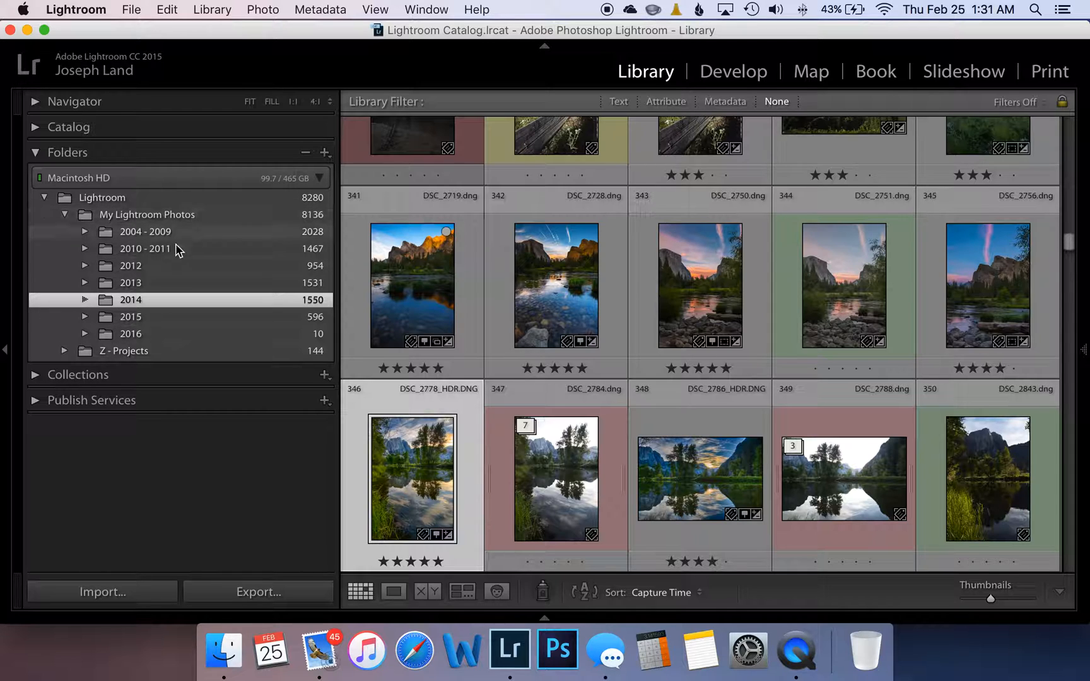
click(66, 215)
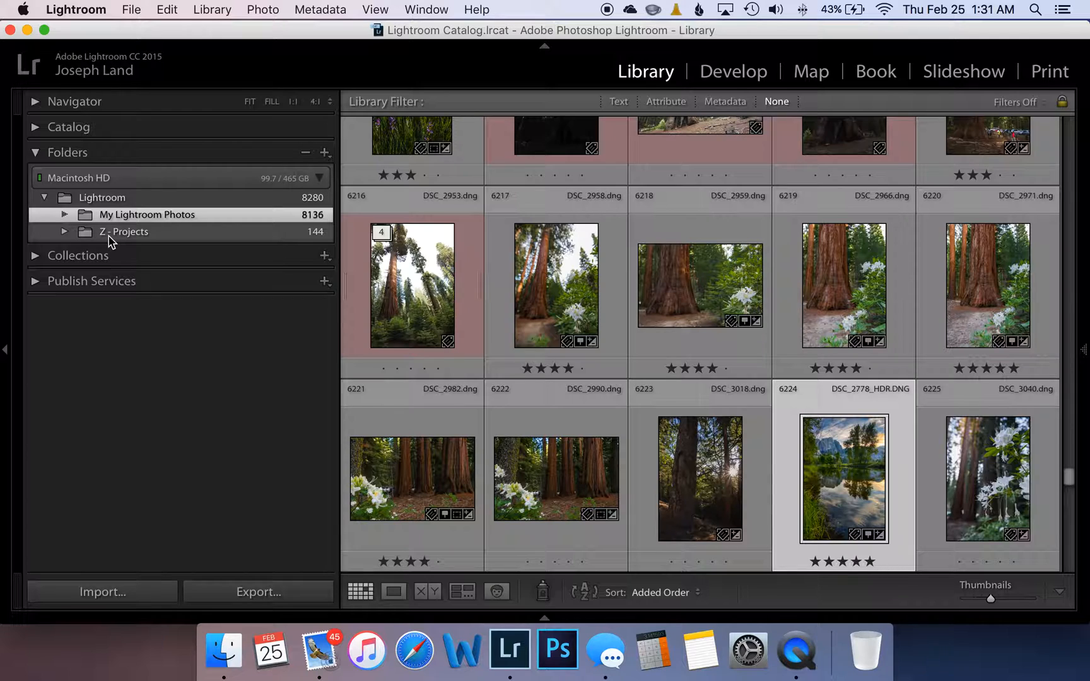
- Expand the Z - Projects folder and create a folder named 2018 inside it
click(64, 232)
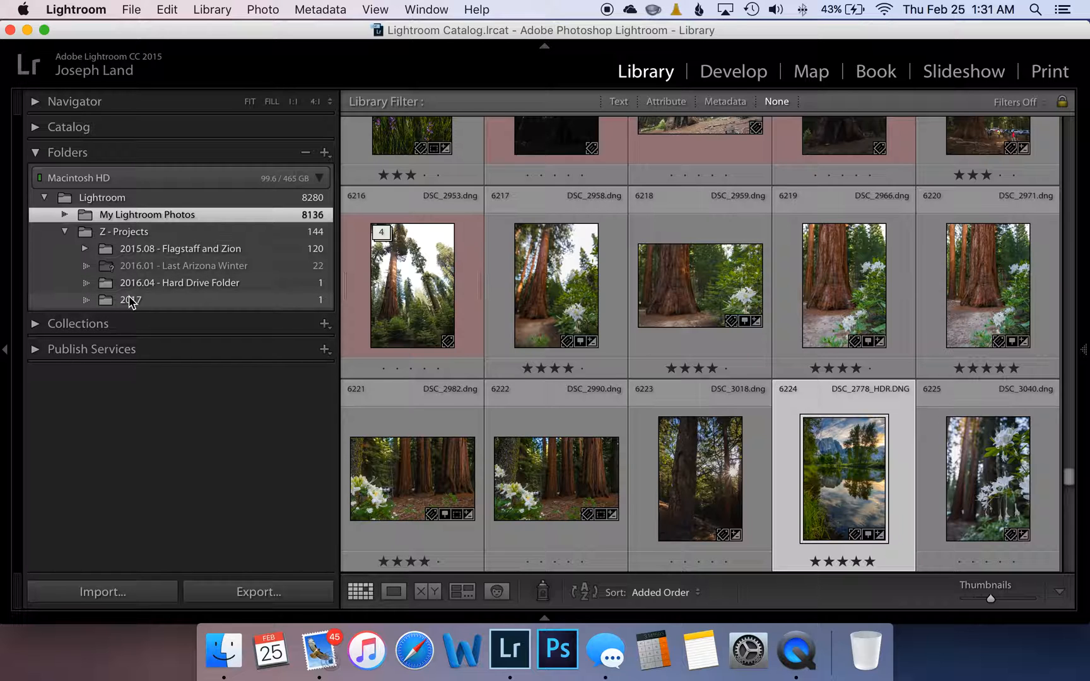
click(131, 233)
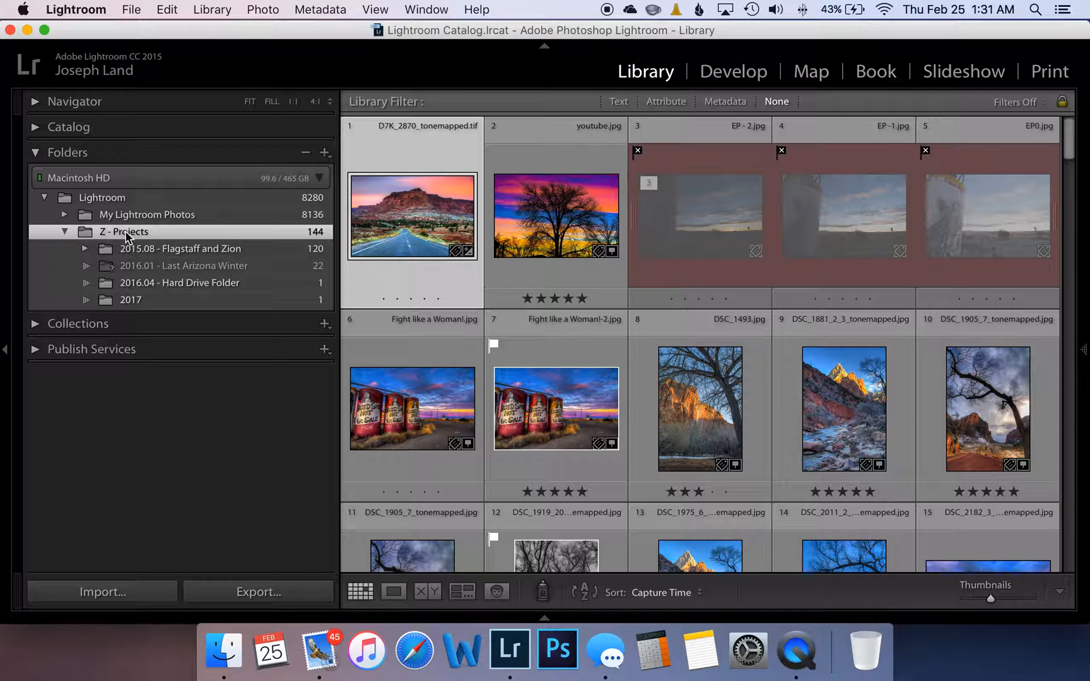
right_click(128, 236)
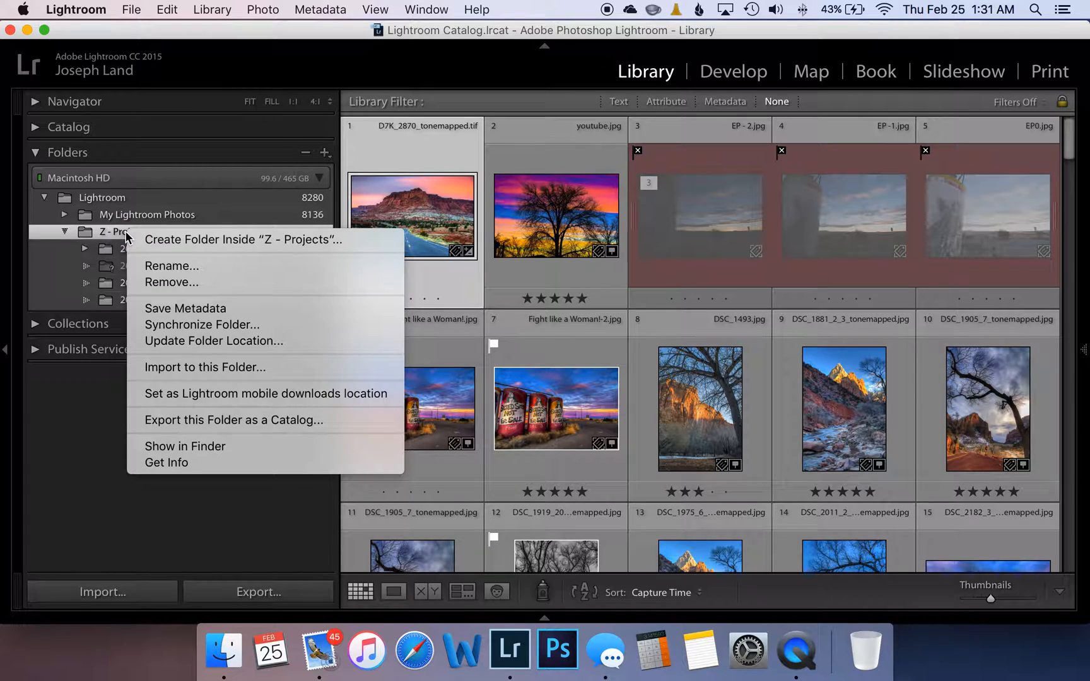
click(165, 240)
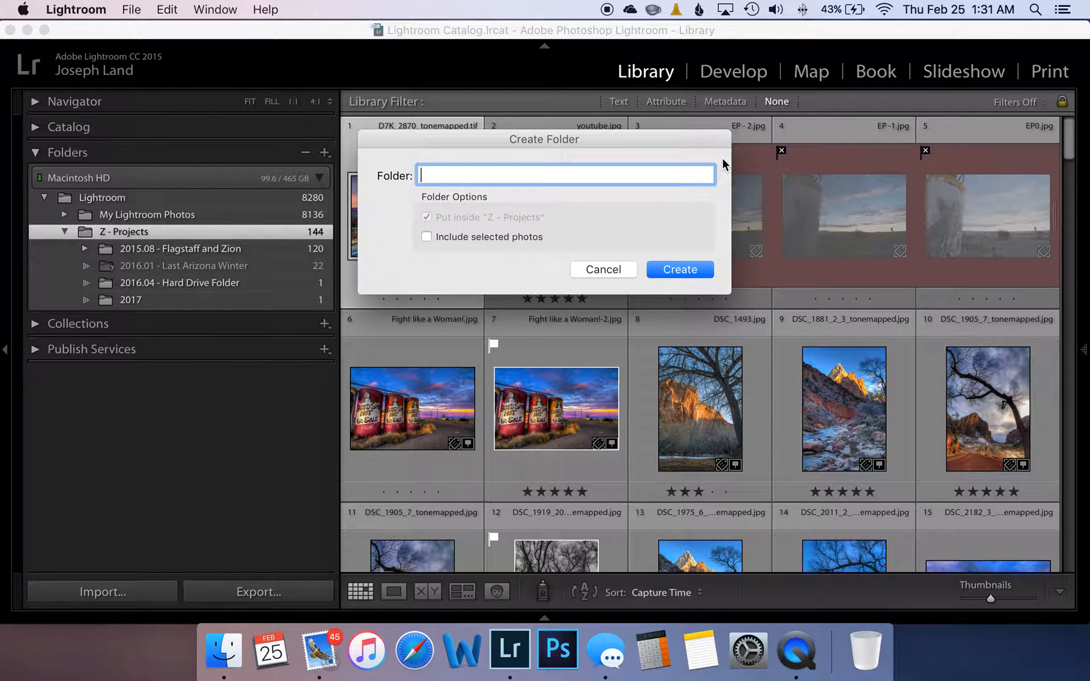
text(2018)
key(BackSpace)
key(Return)
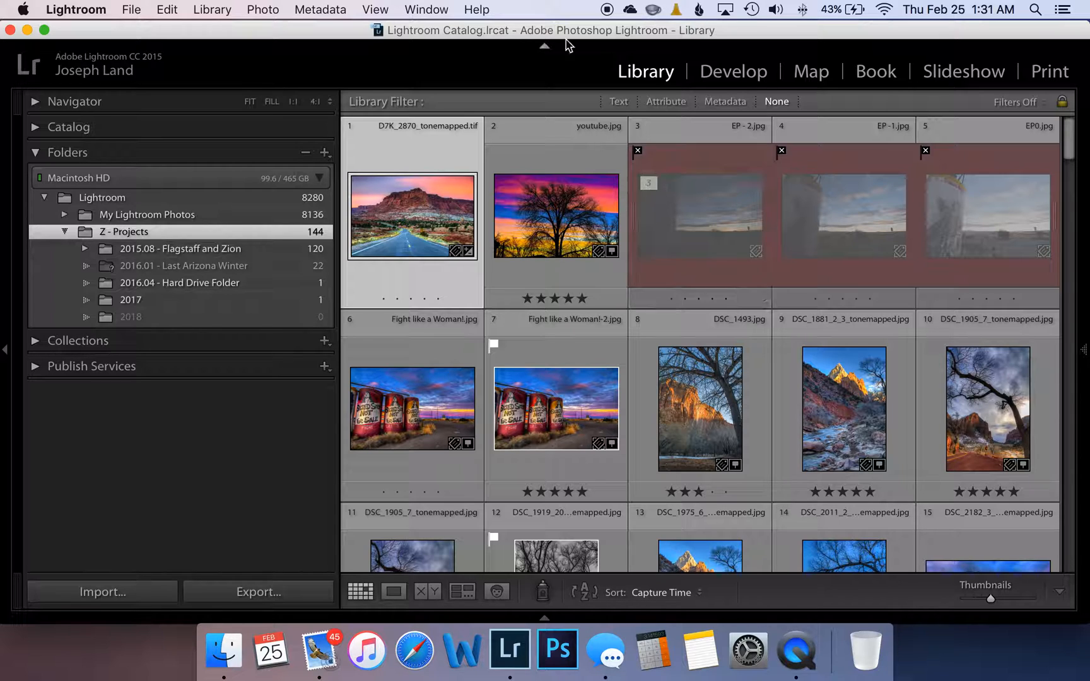
- Create a folder named "2018.02 - Test Folder" inside the 2018 folder
click(139, 317)
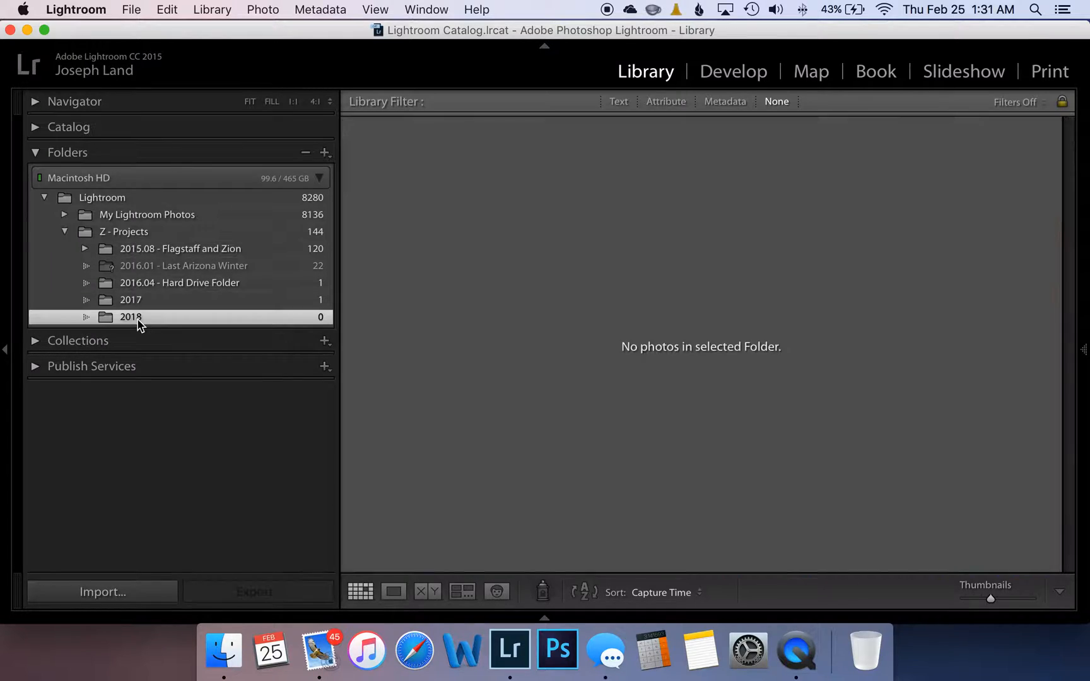
right_click(138, 324)
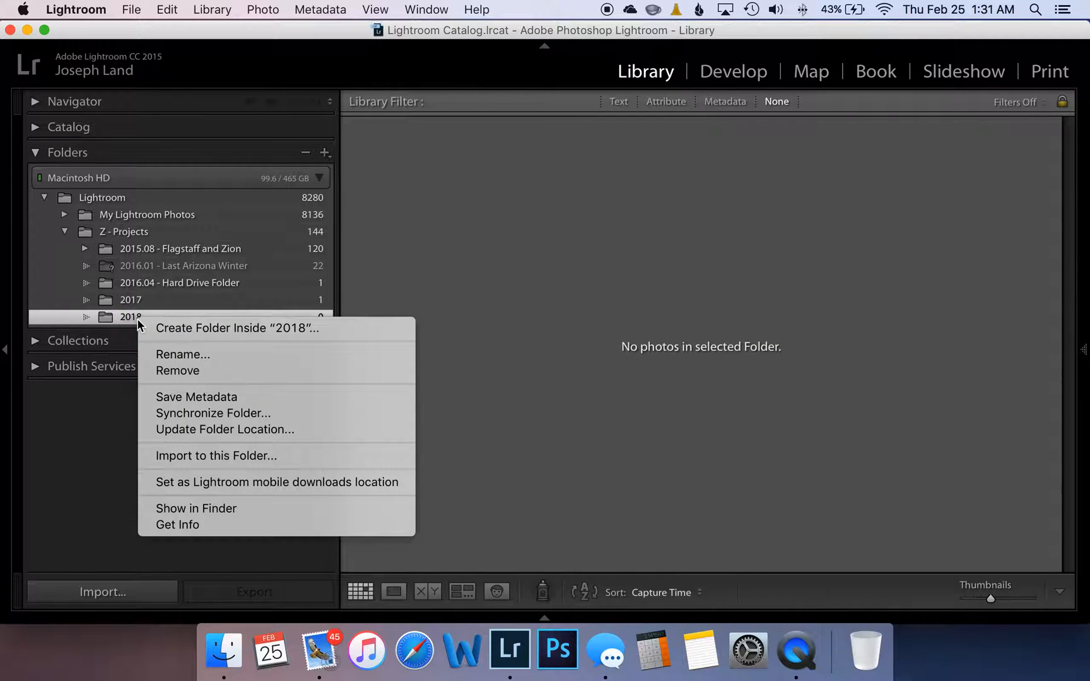
click(75, 504)
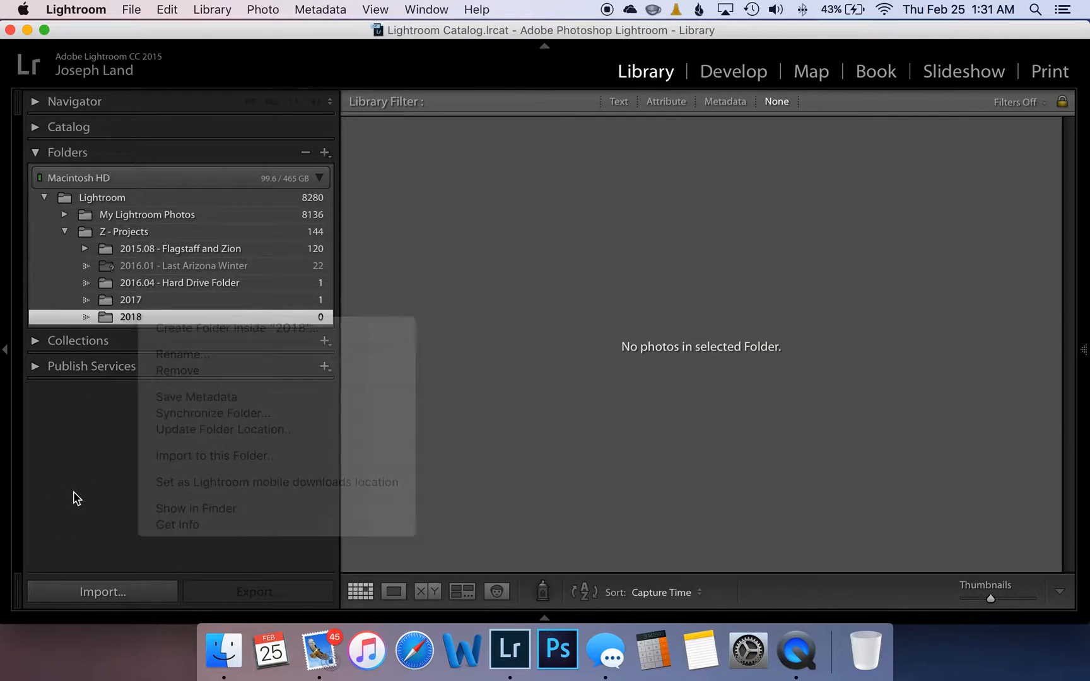
right_click(132, 314)
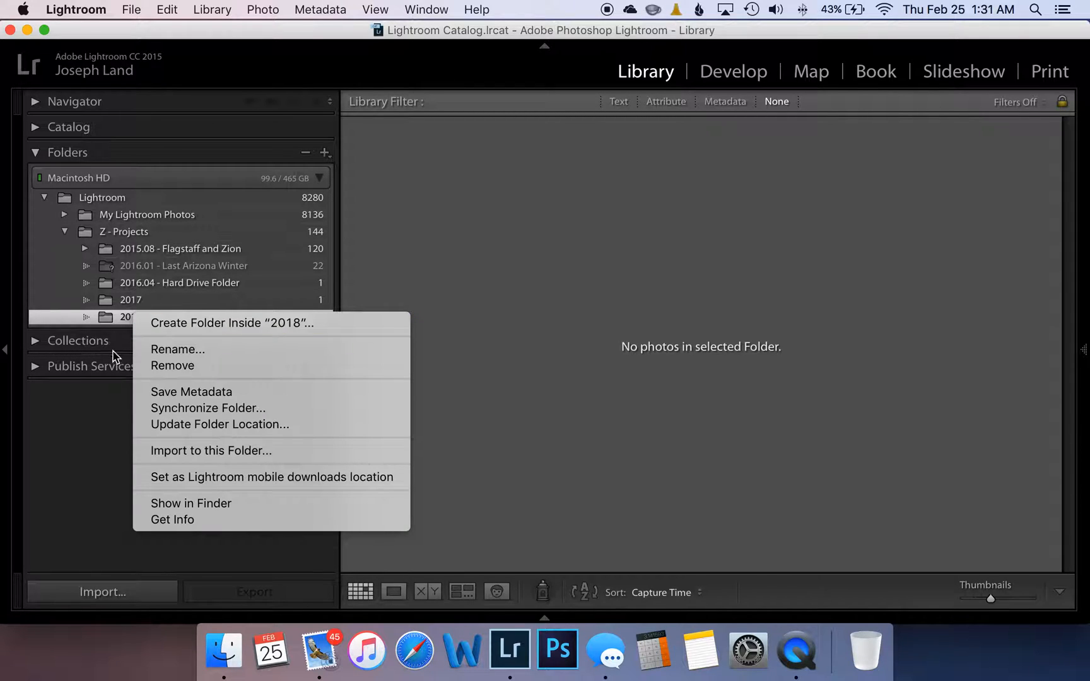
click(153, 324)
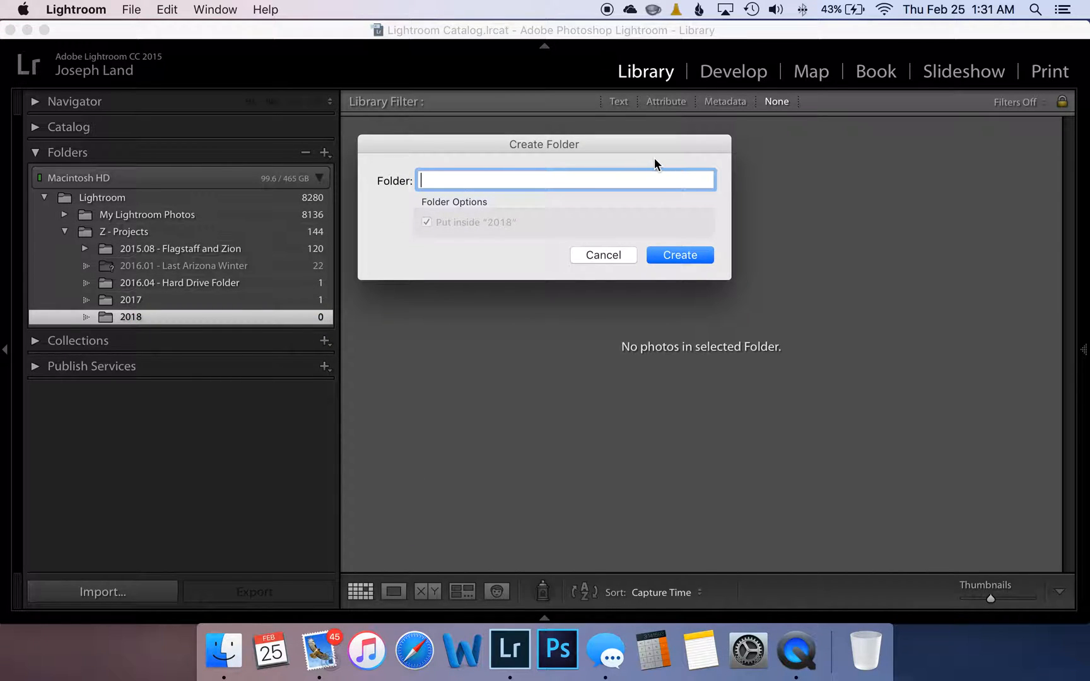
text(2018)
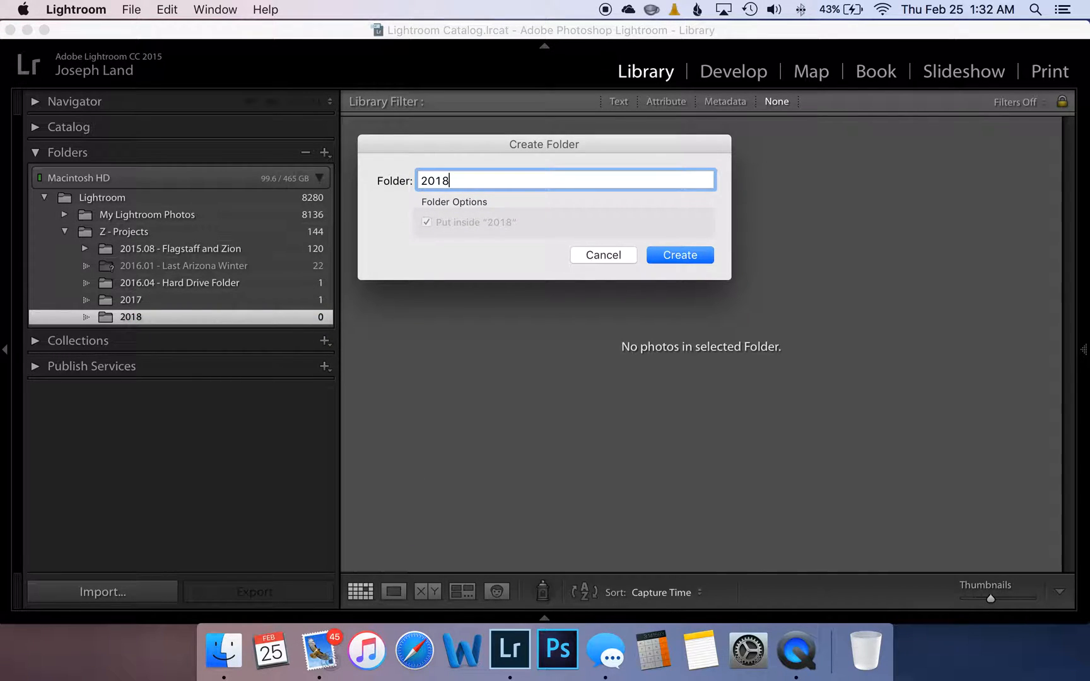
text(.02)
text(Test Folder)
key(Return)
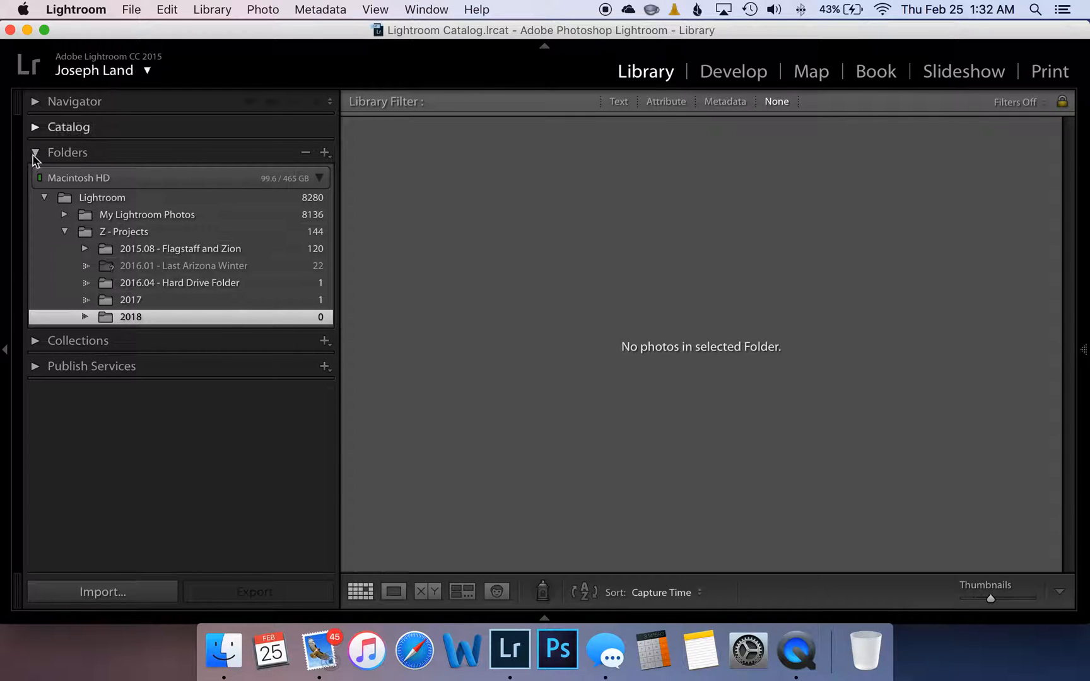
- Expand the 2018 folder and create an Images subfolder inside 2018.02 - Test Folder
click(86, 317)
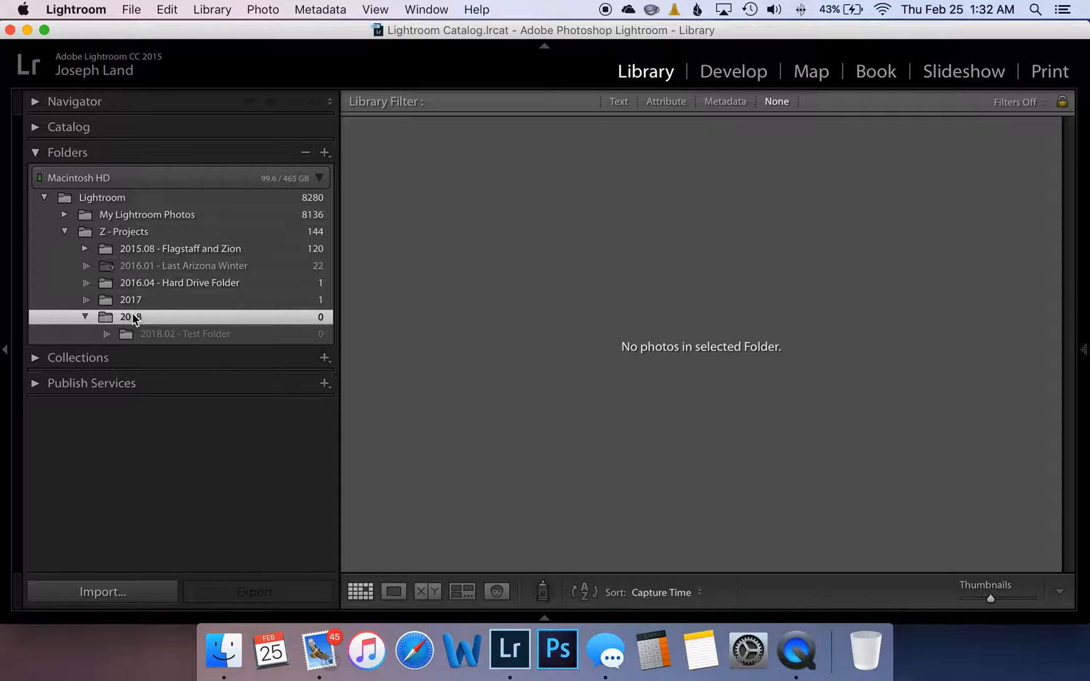
click(161, 336)
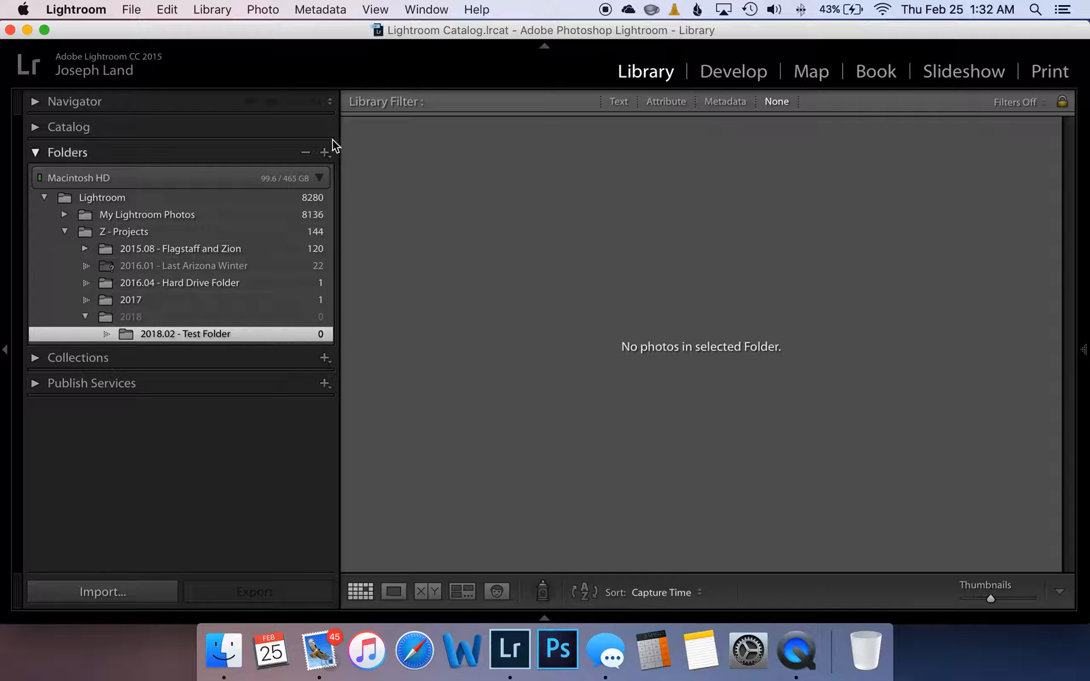
right_click(170, 333)
click(203, 342)
text(Images)
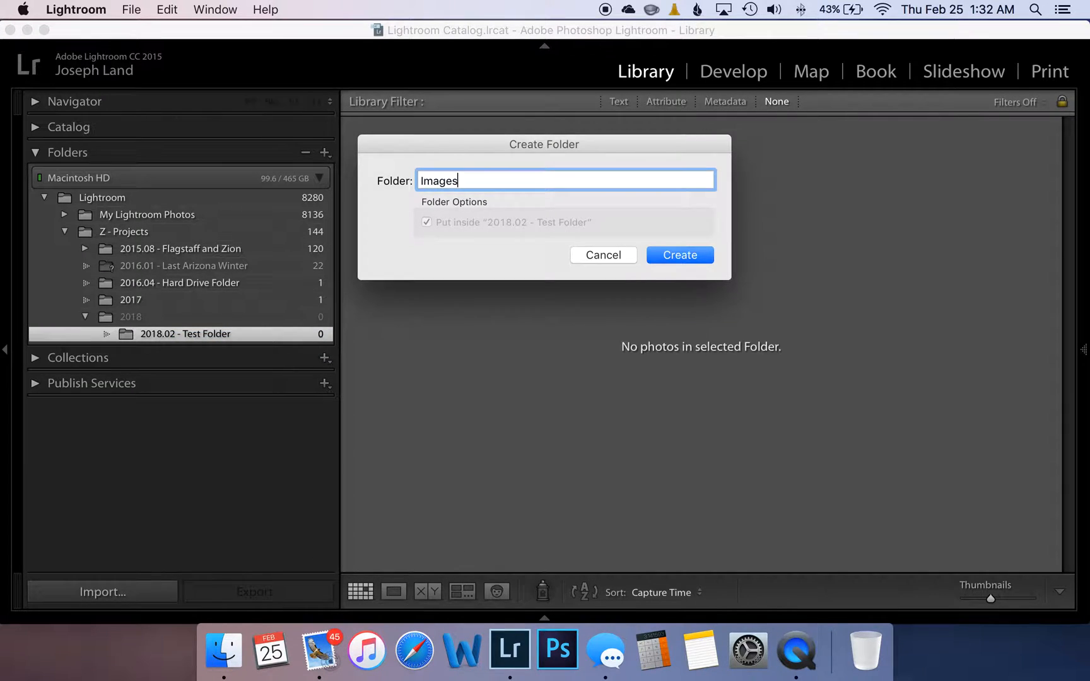
key(Return)
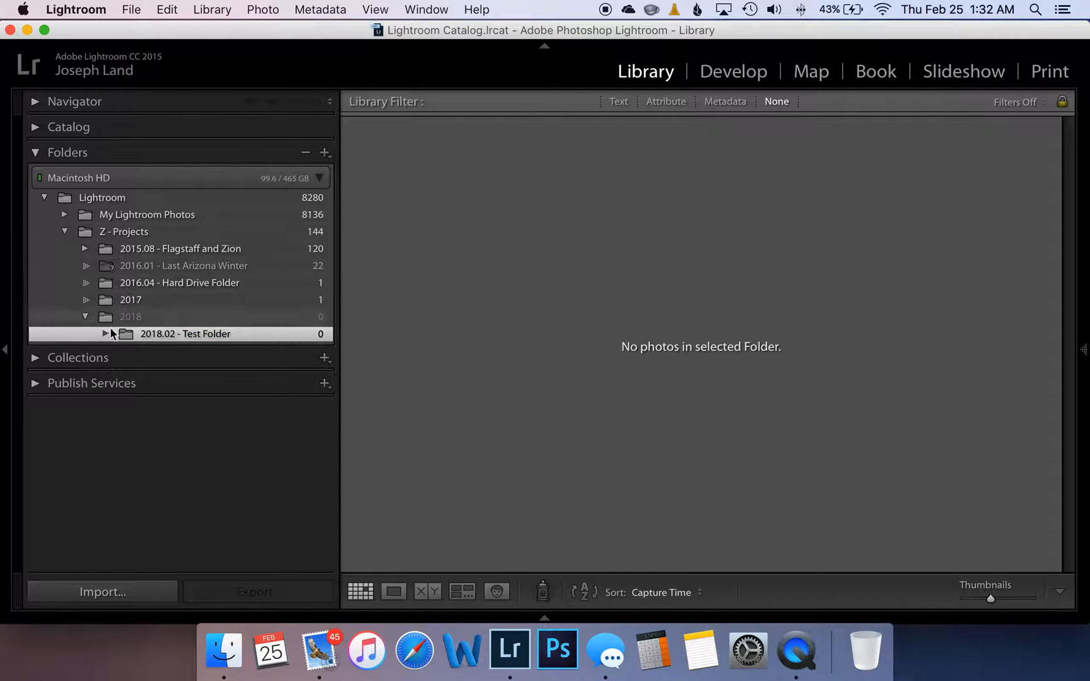
- Create a Stacked subfolder inside 2018.02 - Test Folder
right_click(145, 334)
click(170, 346)
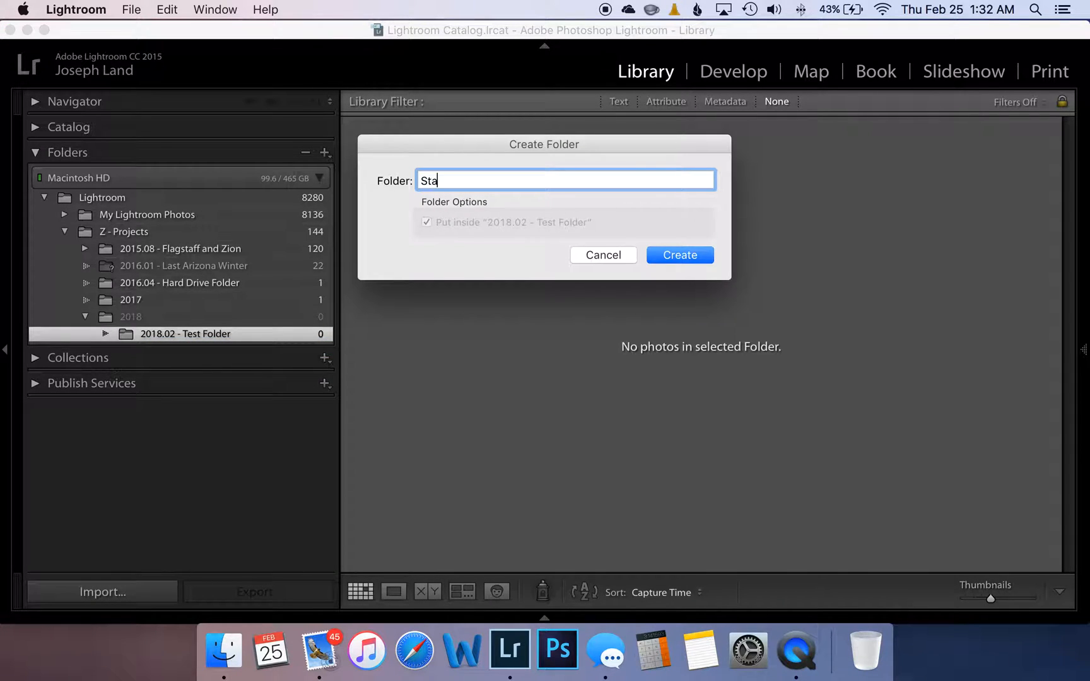
key(Return)
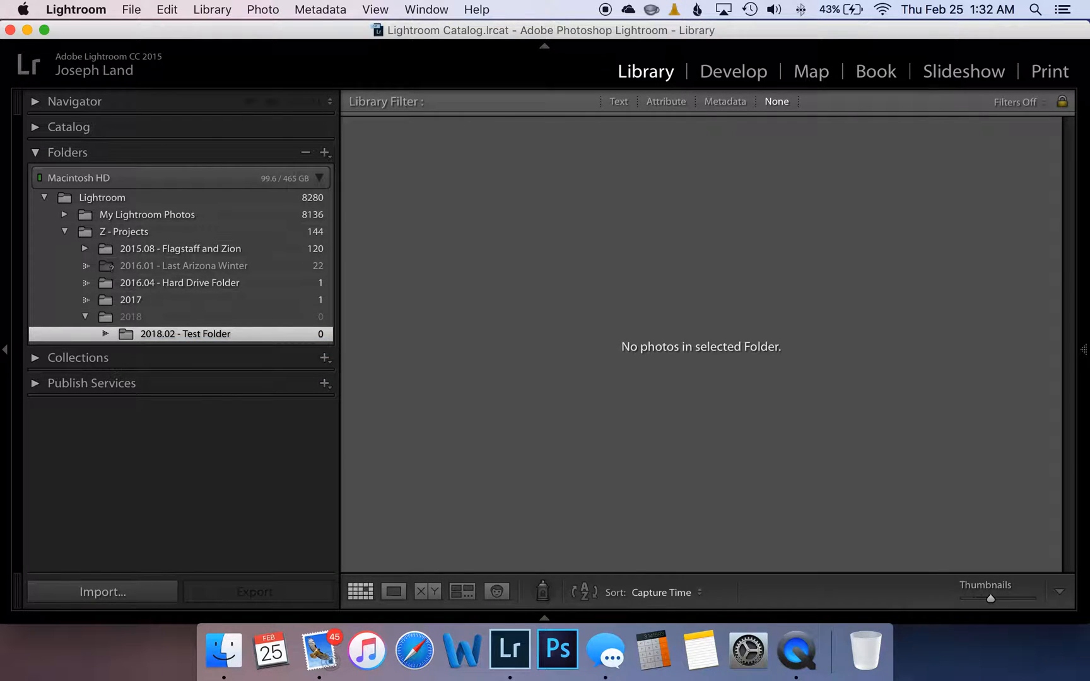
- Remove the 2017 folder under Z - Projects from the catalog, confirming the removal
click(131, 300)
right_click(131, 302)
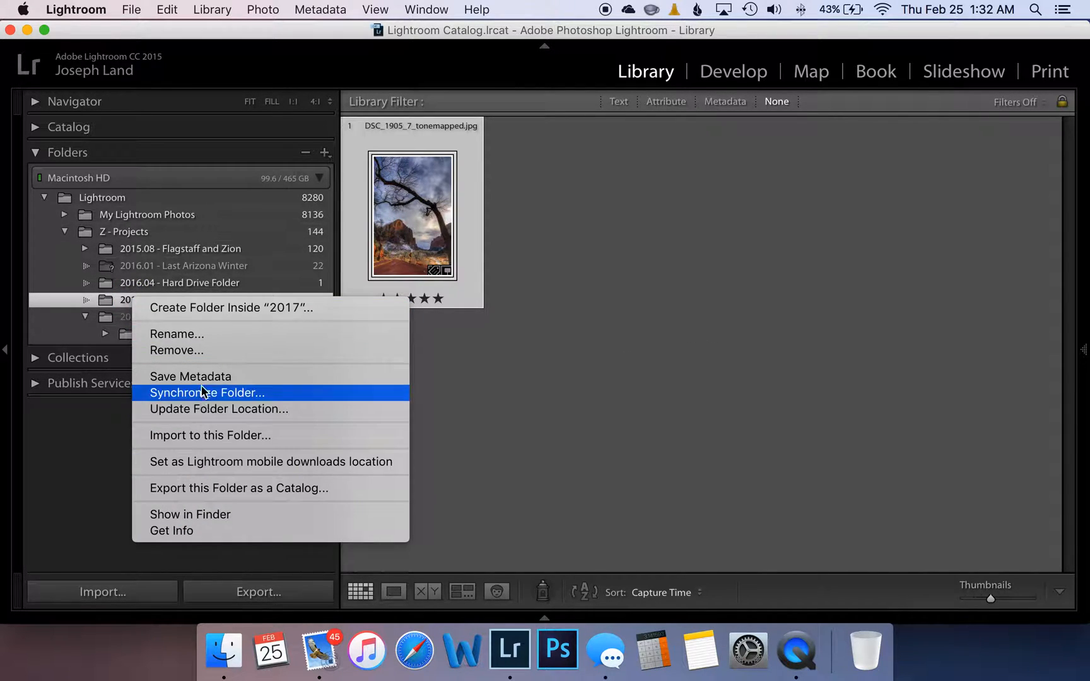
click(199, 350)
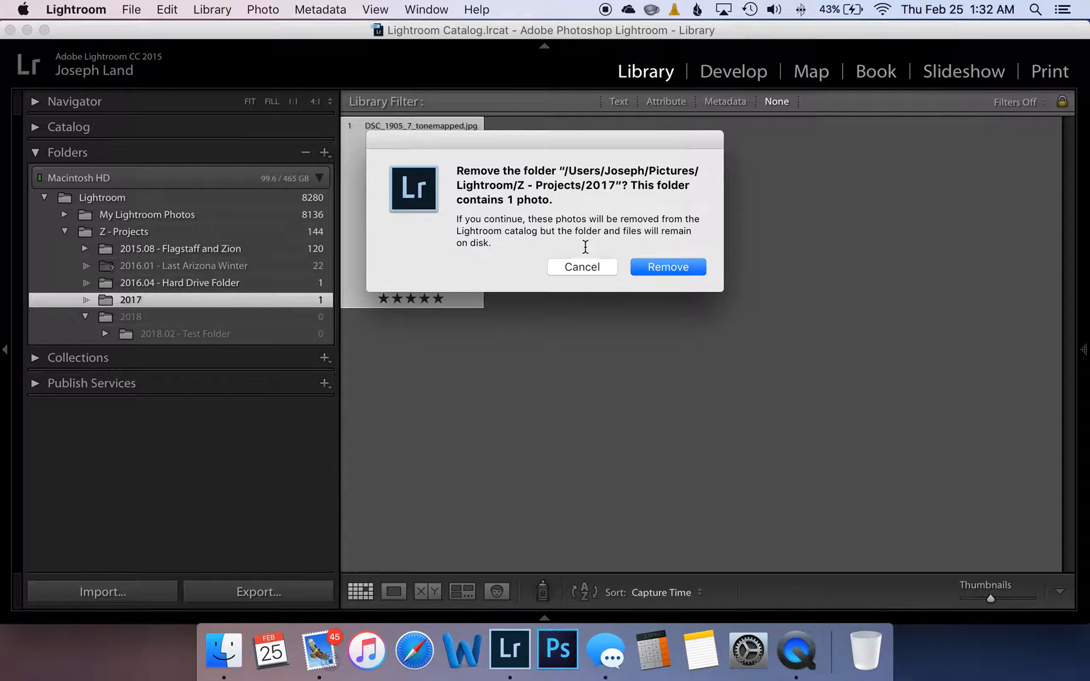
click(642, 264)
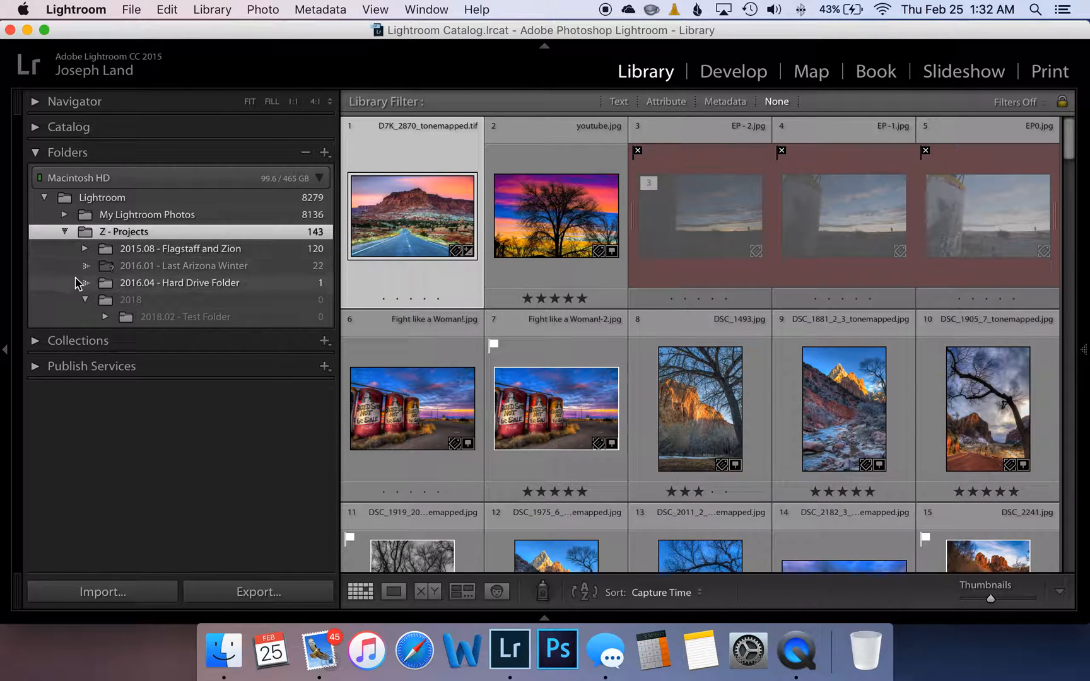
- Expand 2018.02 - Test Folder to show its Images and Stacked subfolders, and review the commands available for that folder
click(108, 300)
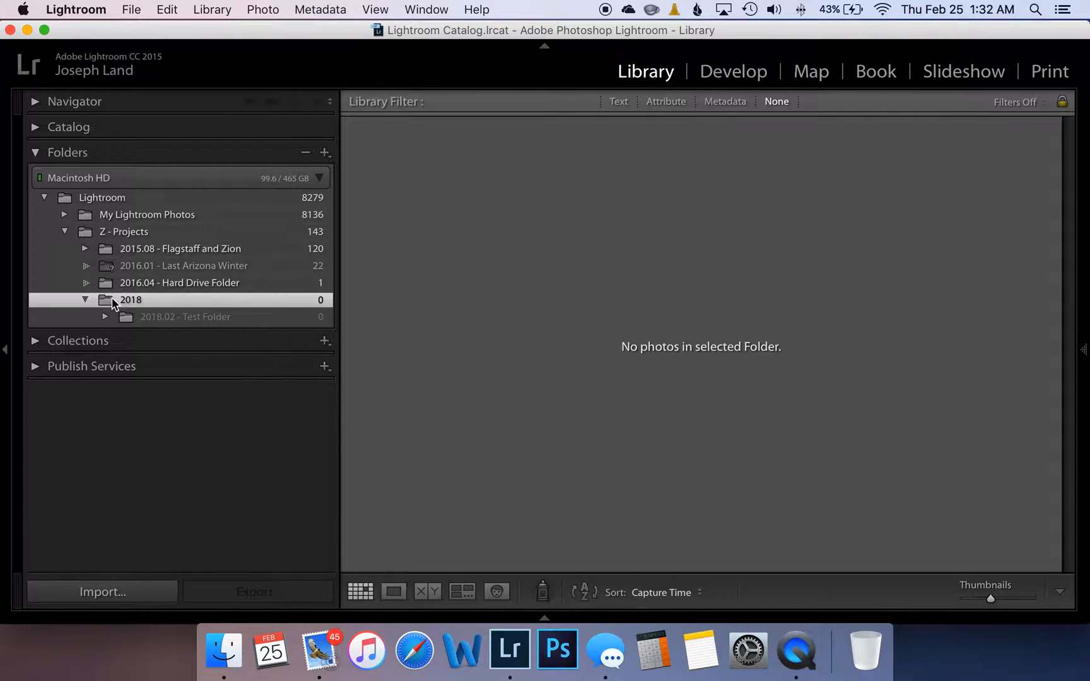
click(150, 317)
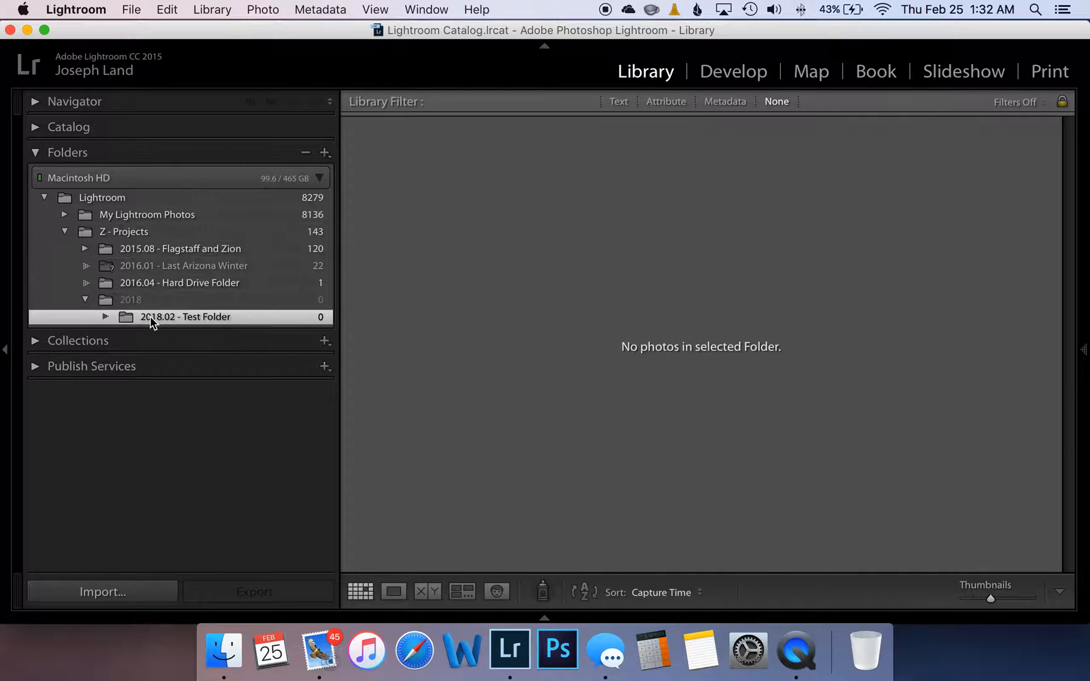
click(105, 317)
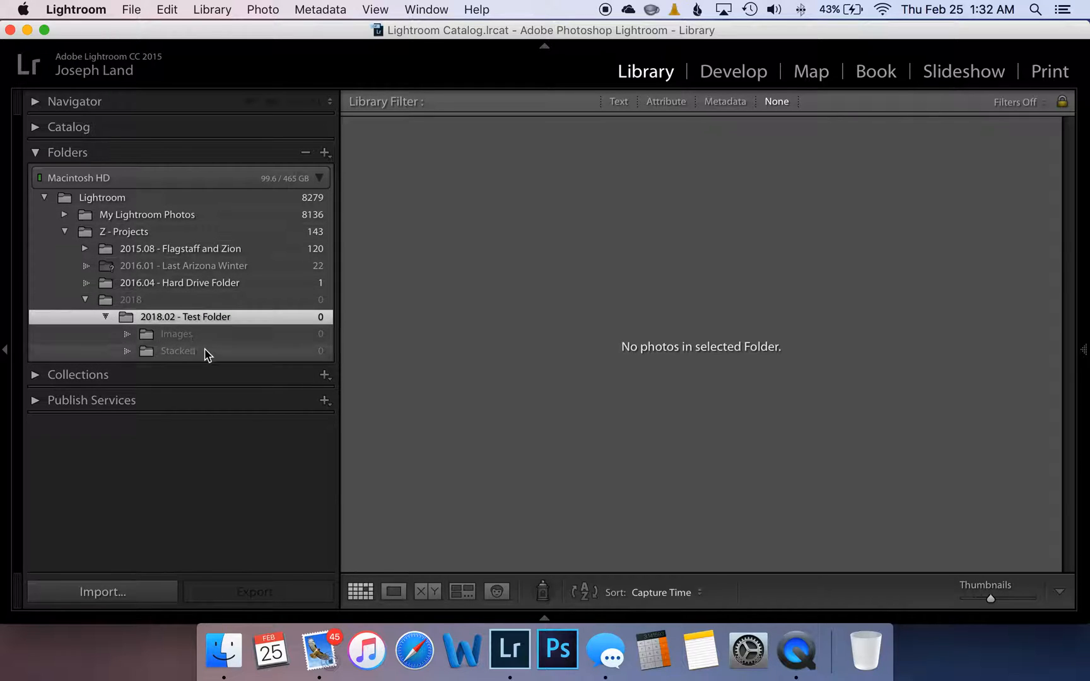
right_click(207, 317)
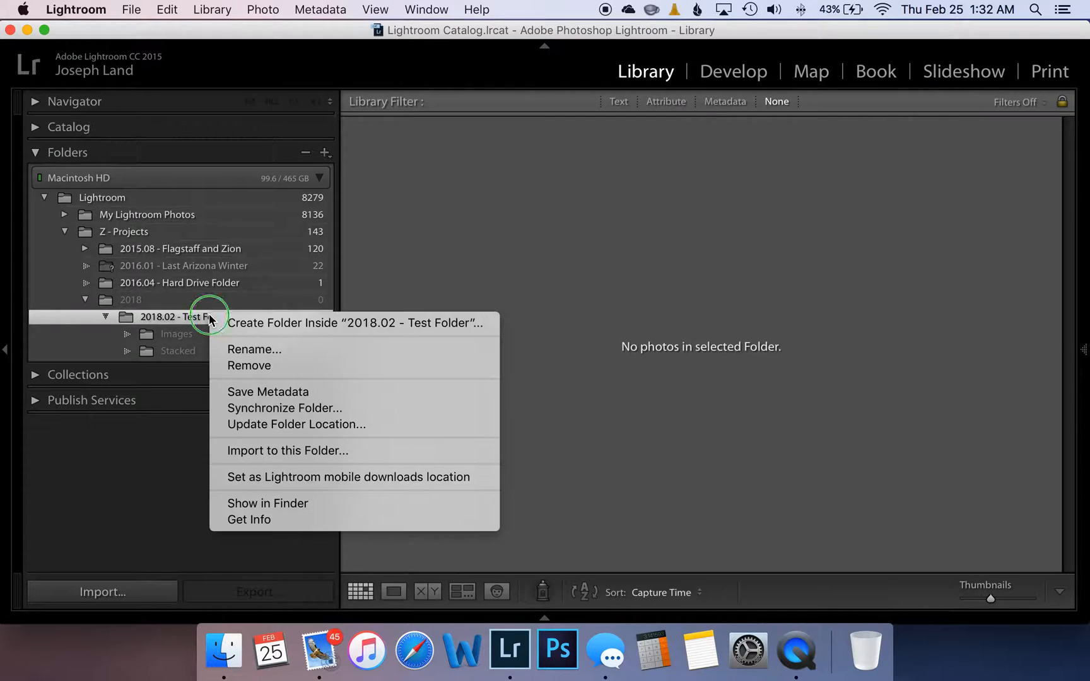
click(145, 444)
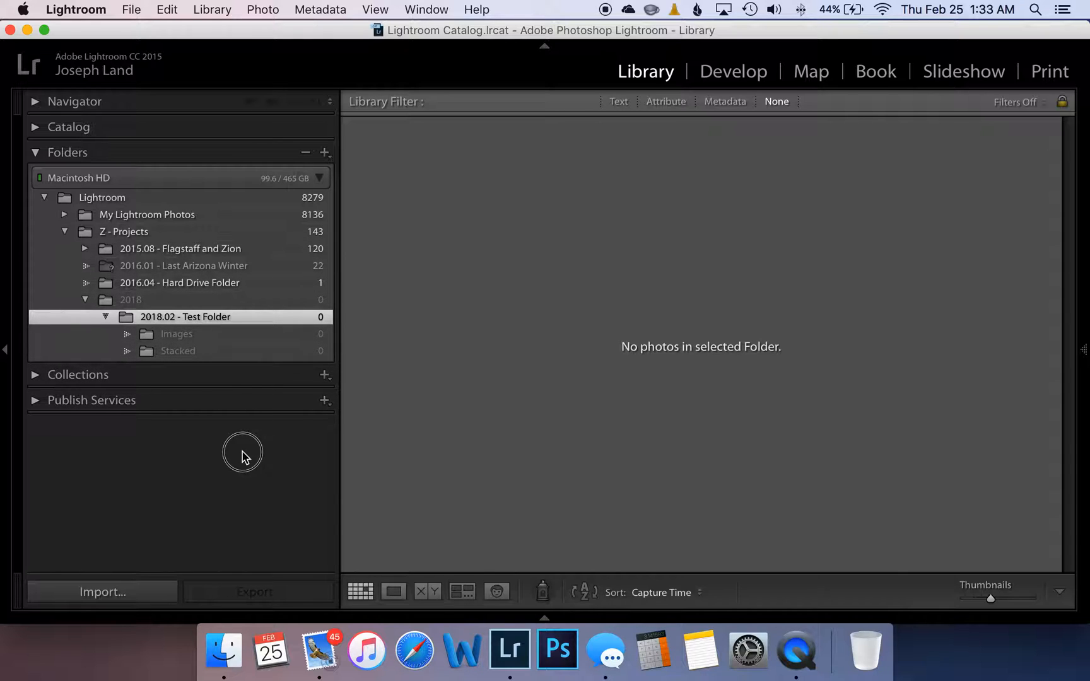
- Start an import into 2018.02 - Test Folder with the Desktop folder of the user's home directory as the source
click(141, 300)
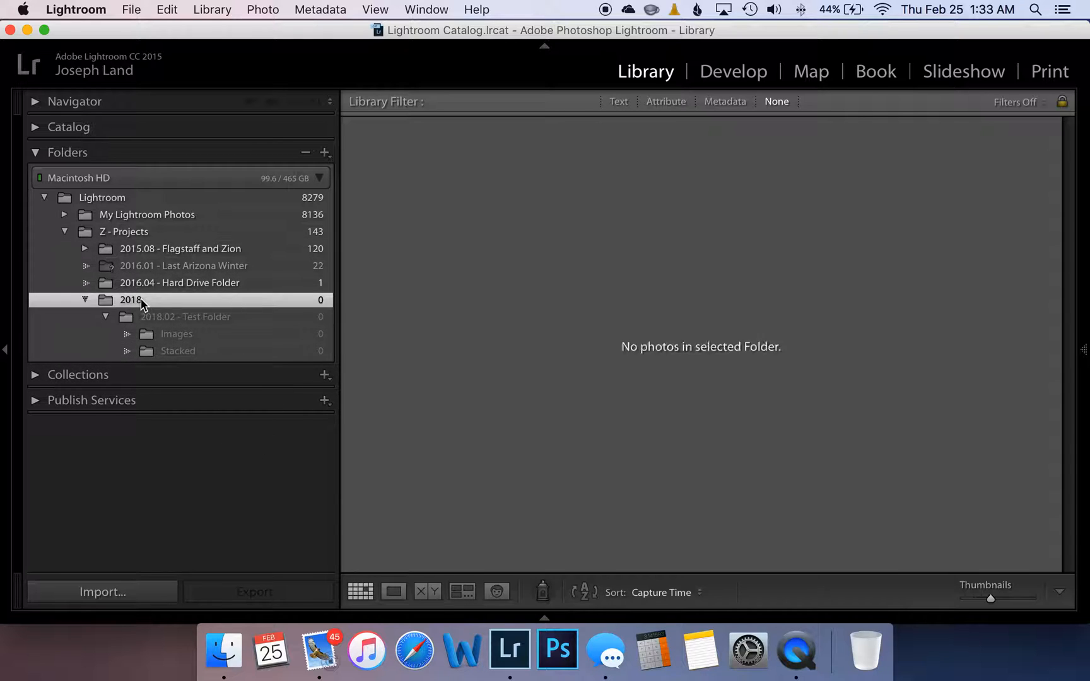
click(188, 321)
right_click(188, 323)
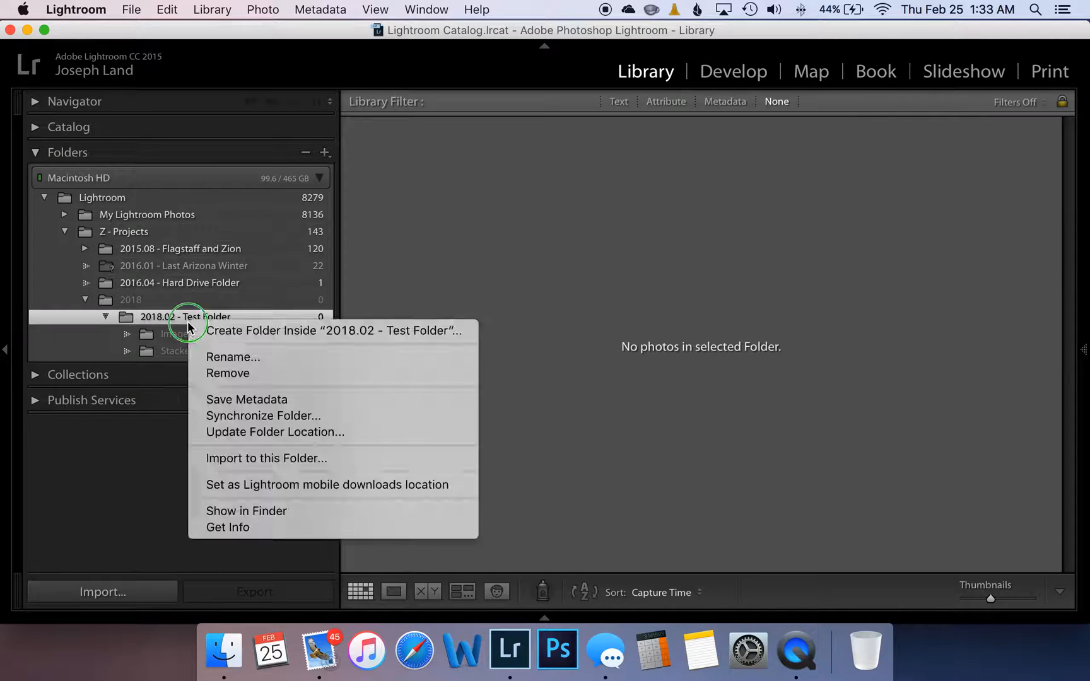
click(245, 461)
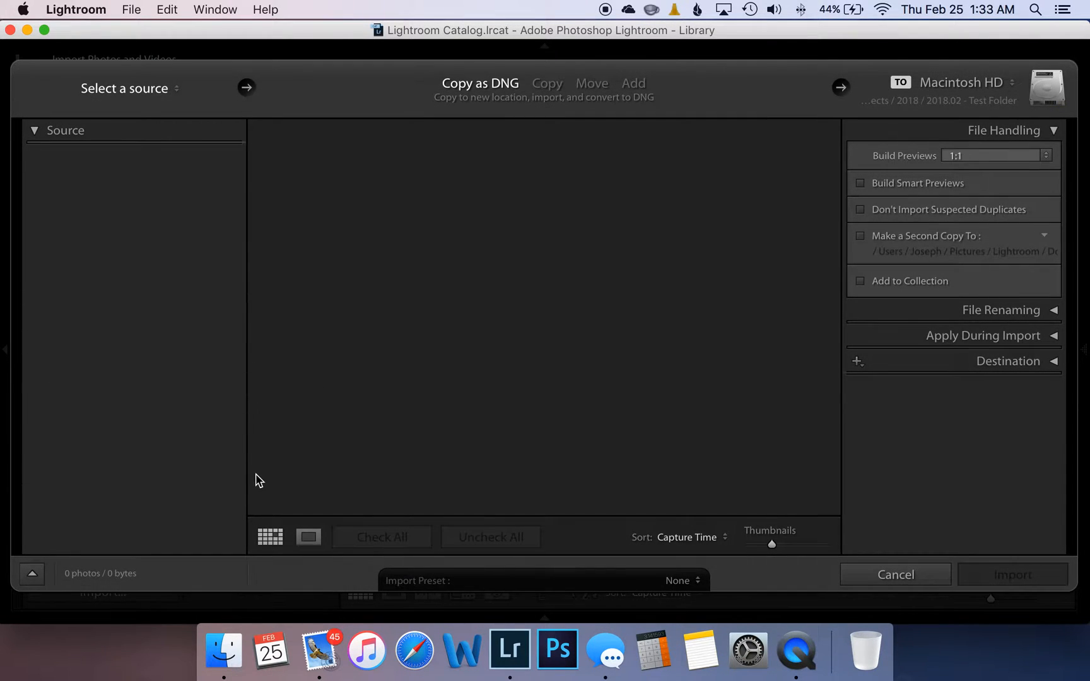
click(41, 178)
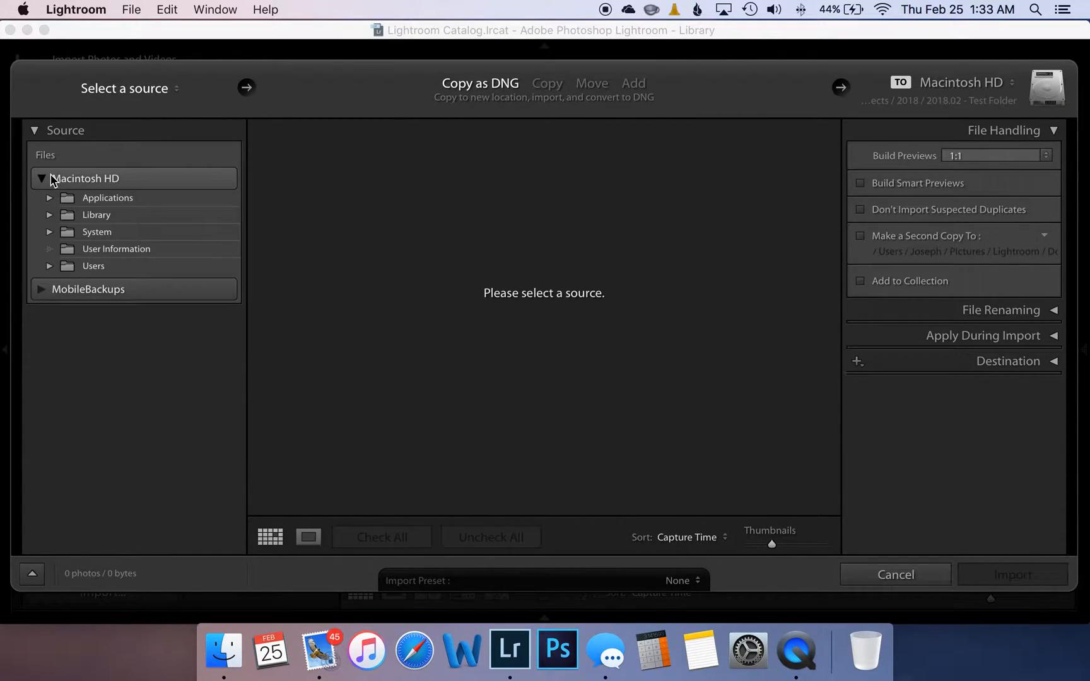
click(50, 266)
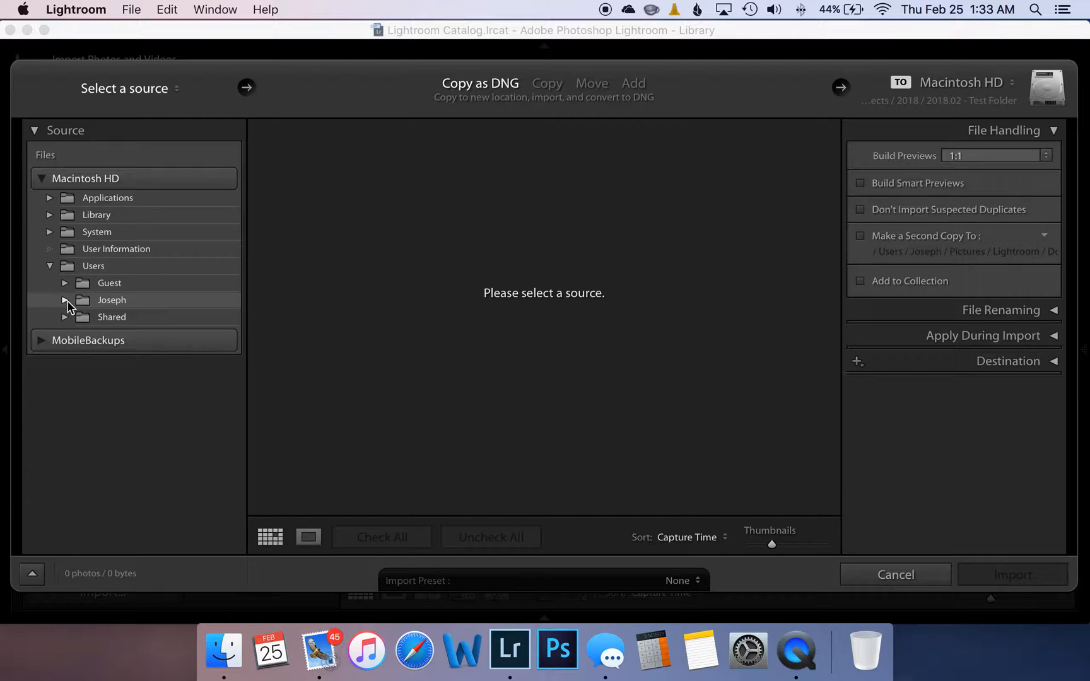
click(65, 300)
click(113, 369)
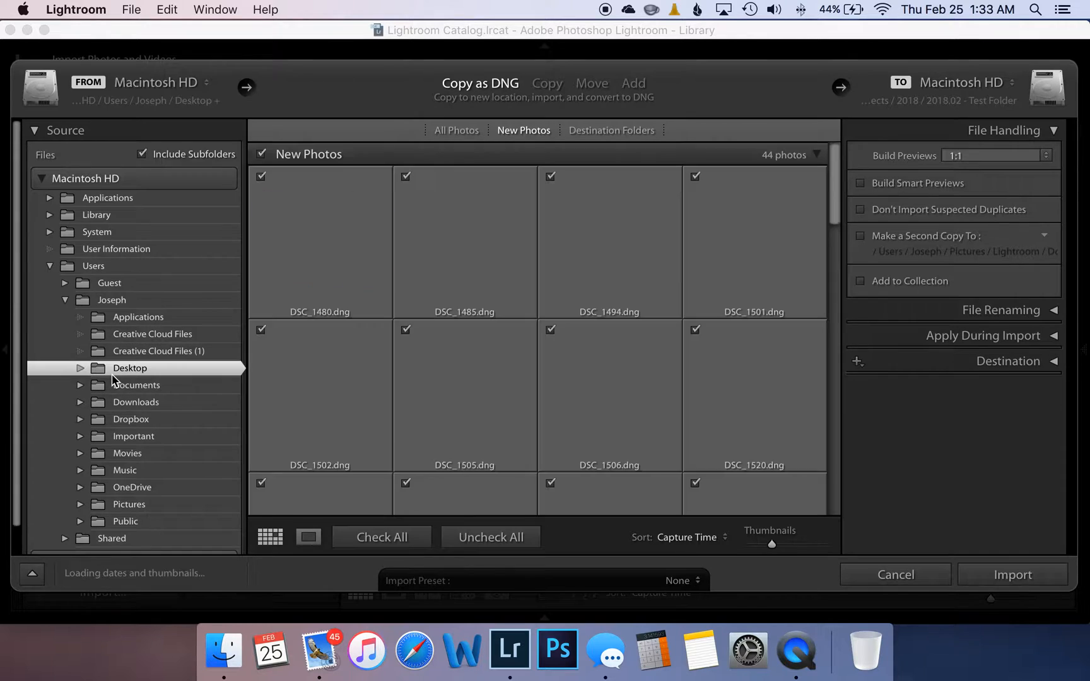
- Import only the first six photos, Morning Fire.jpg through DSC_1887.jpg, and dismiss the DNG conversion notice
click(464, 533)
click(344, 258)
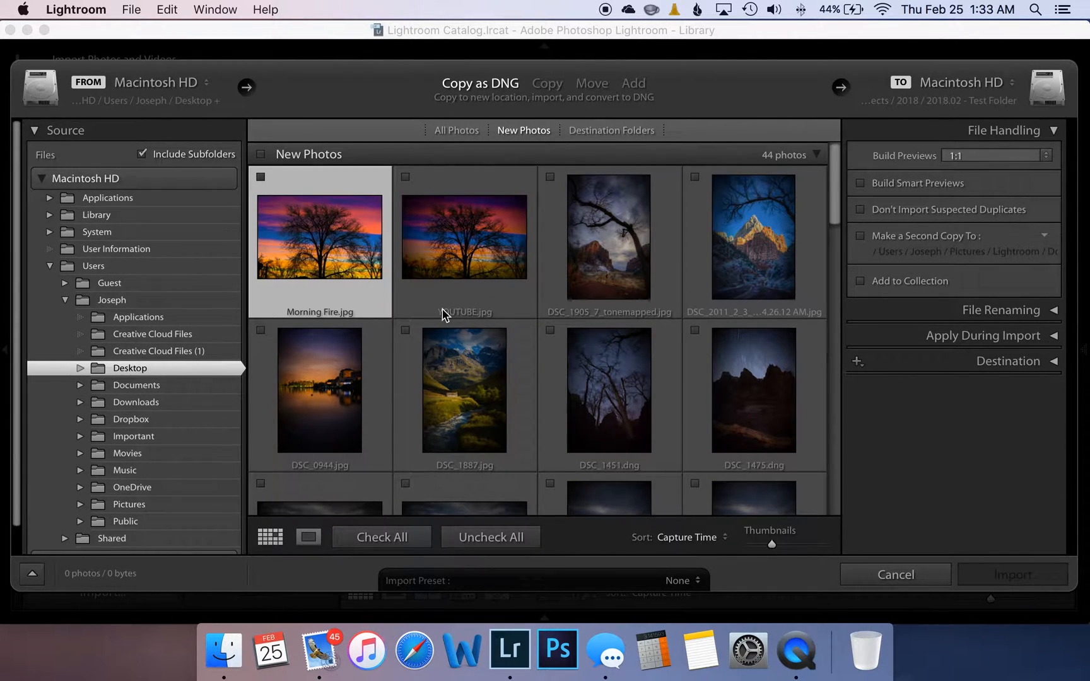
shift+click(492, 403)
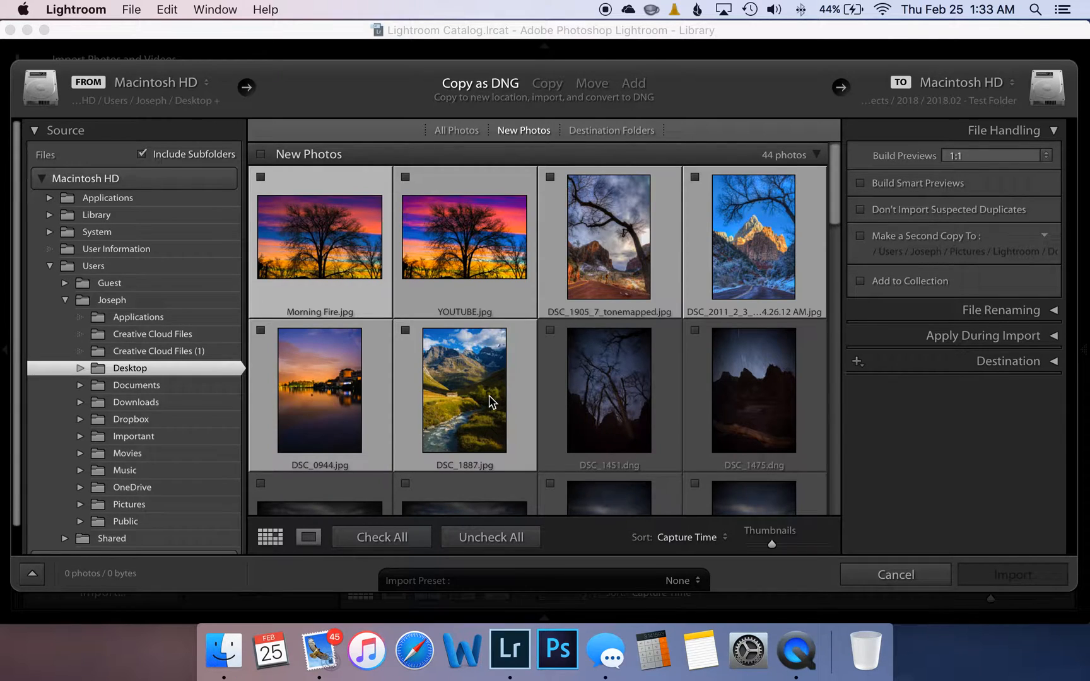
click(259, 178)
click(1042, 579)
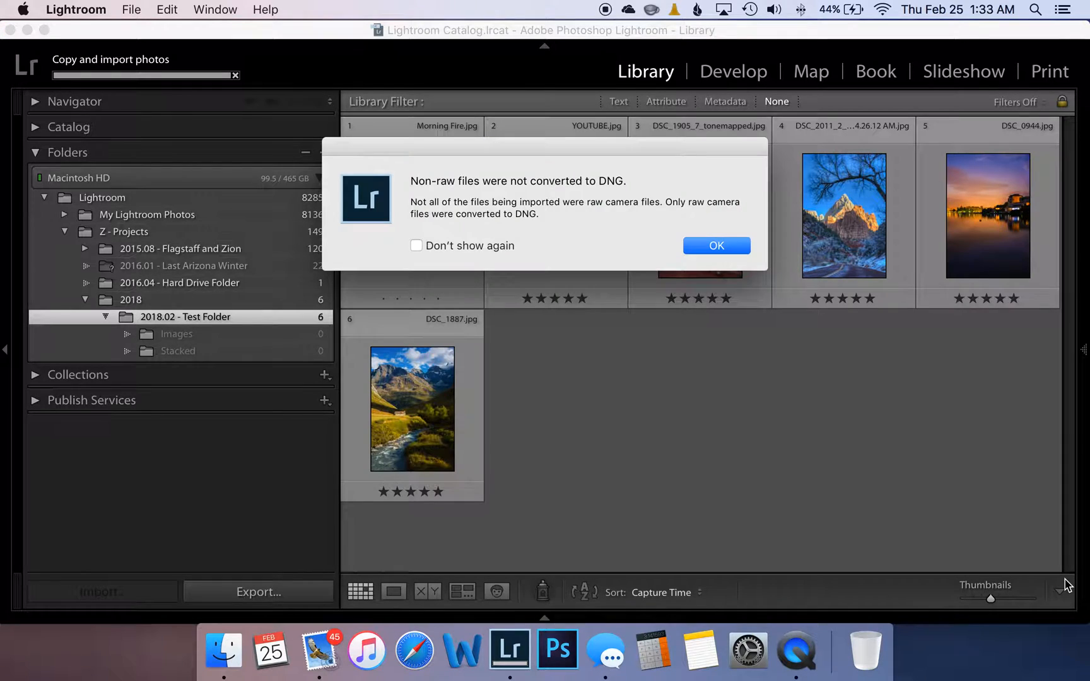
click(717, 246)
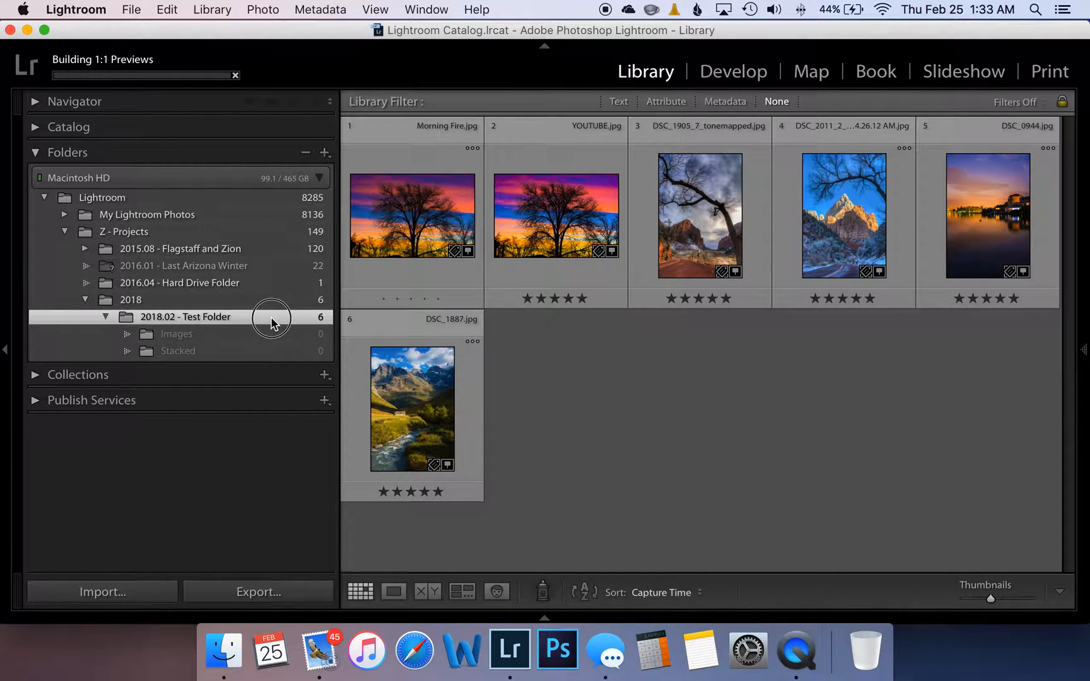
- Move Morning Fire.jpg and YOUTUBE.jpg into the Images subfolder of 2018.02 - Test Folder
click(430, 208)
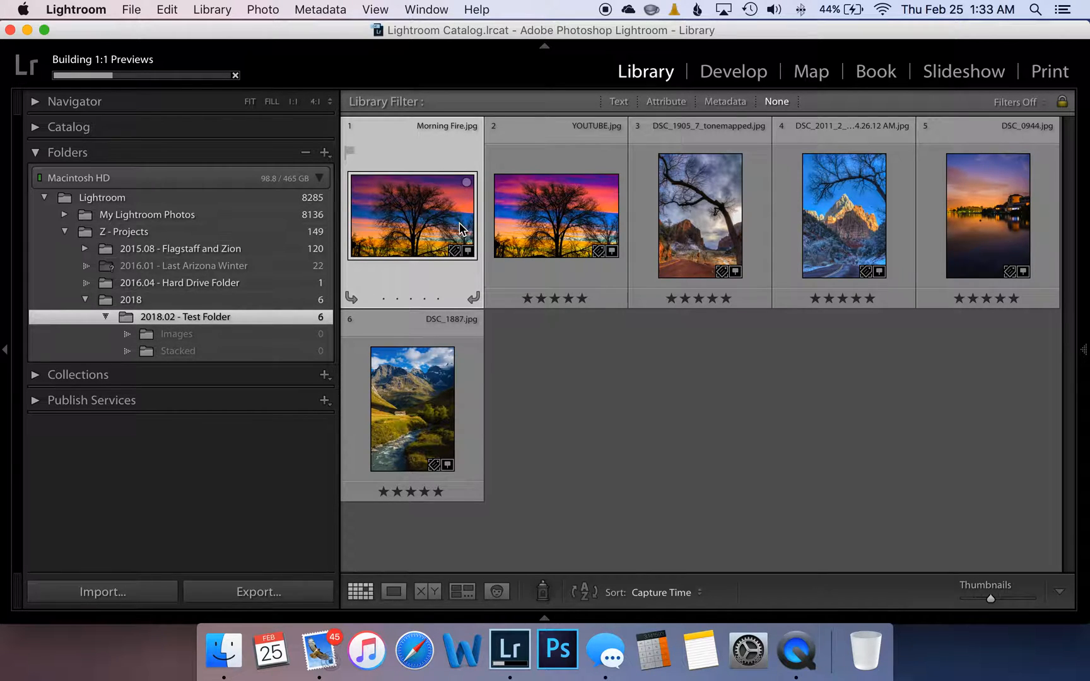
super+click(537, 226)
click(447, 225)
drag(447, 226, 292, 334)
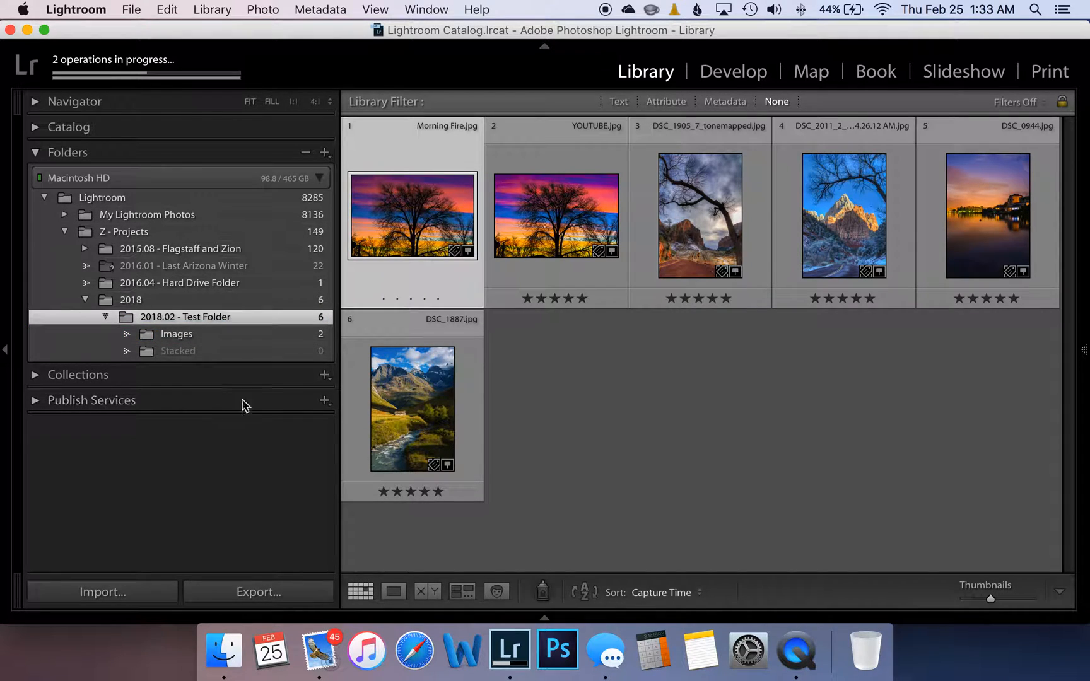
- Move the four photos from DSC_1905_7_tonemapped.jpg through DSC_1887.jpg into the Stacked subfolder and clear the selection
click(739, 220)
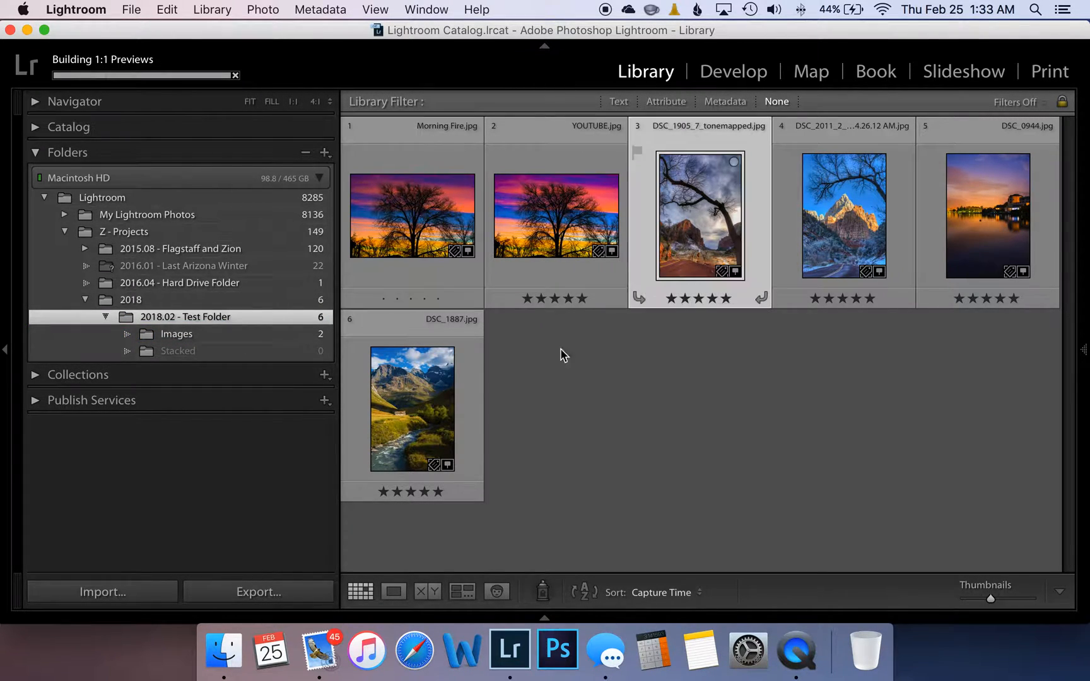
shift+click(419, 414)
drag(684, 258, 304, 352)
click(603, 360)
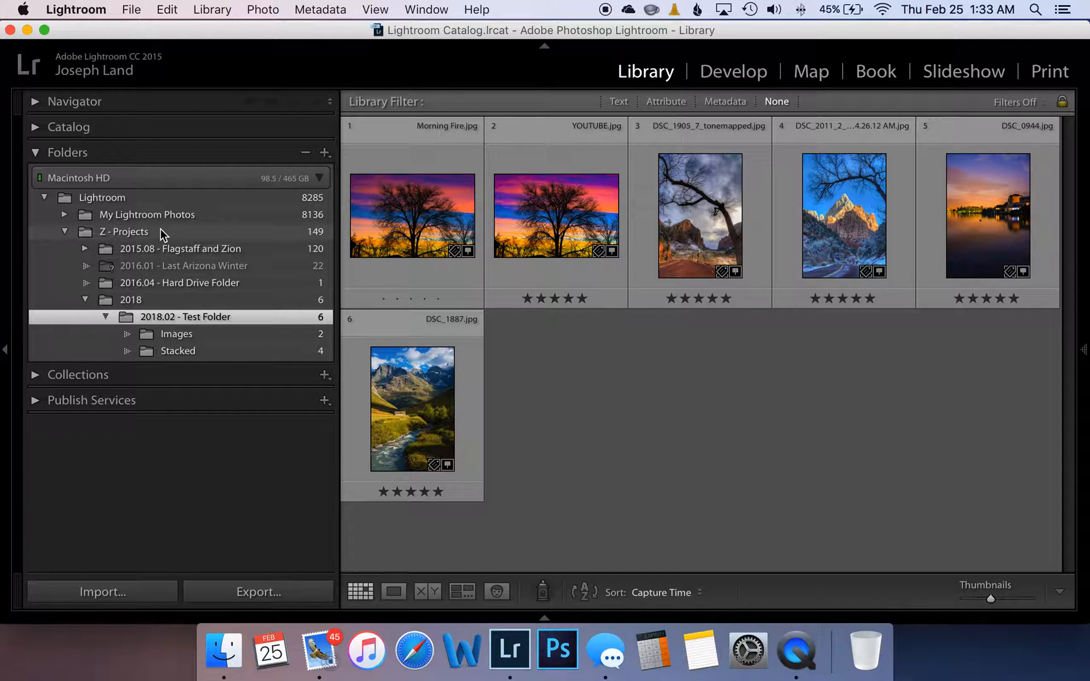
- Collapse the 2018 folder and move it from Z - Projects into My Lightroom Photos
click(106, 316)
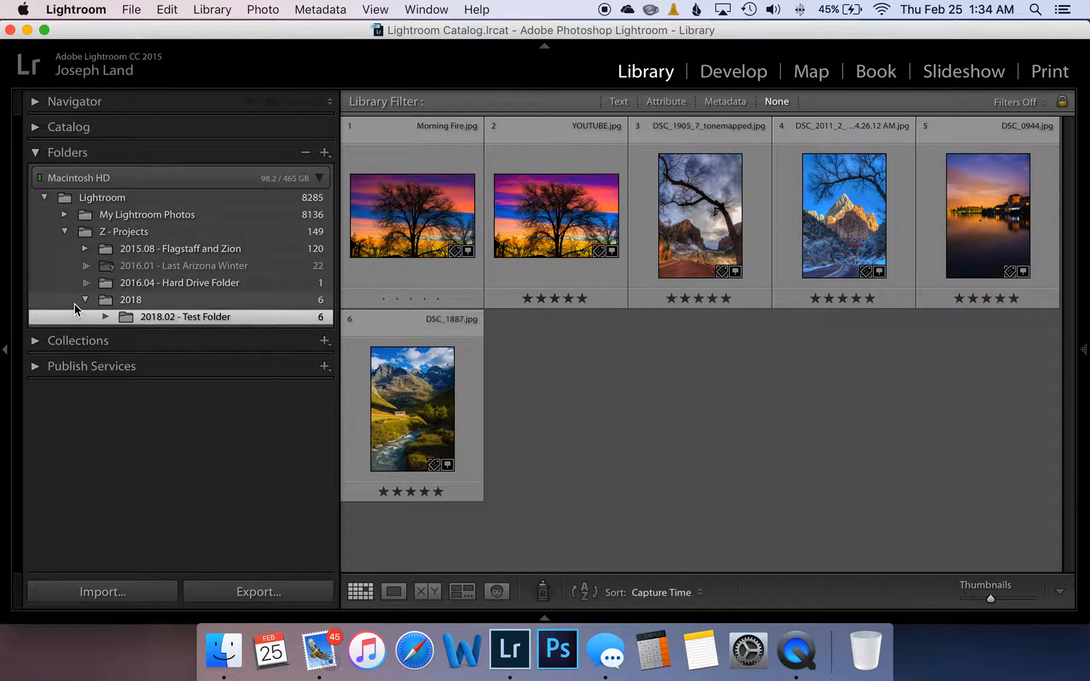
click(87, 299)
click(87, 299)
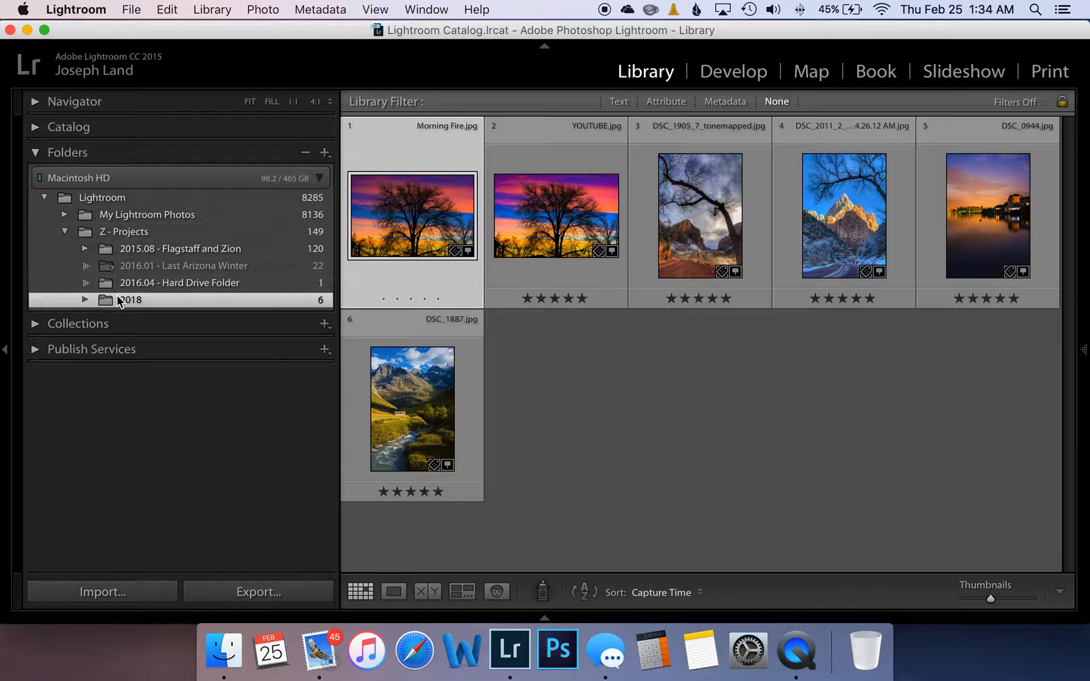
drag(118, 301, 129, 216)
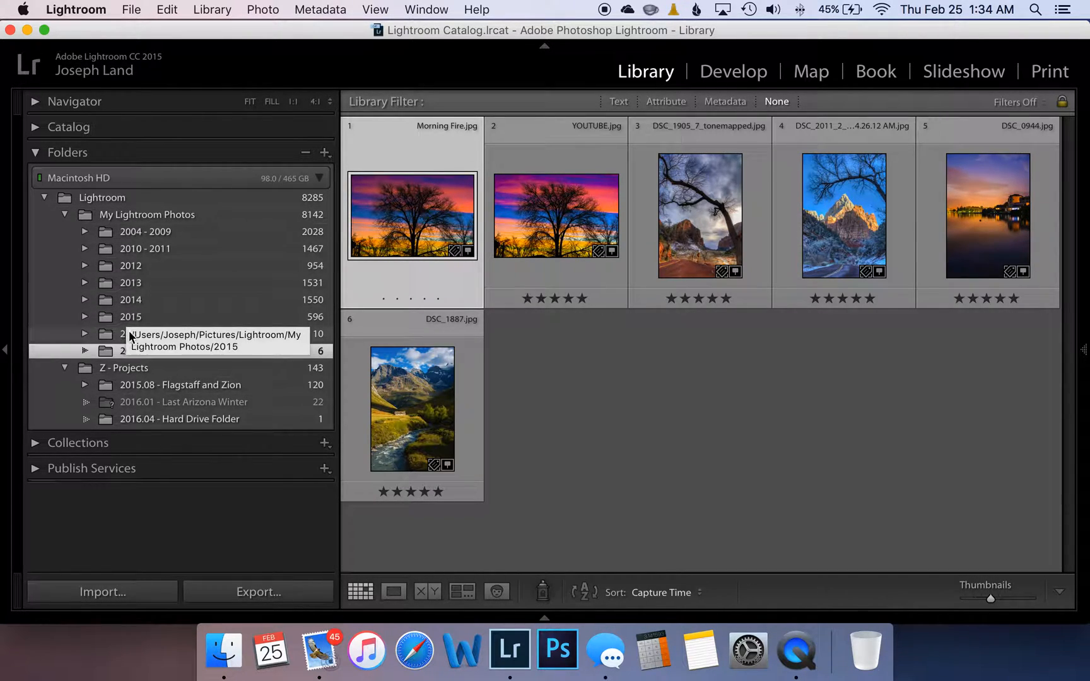
- Expand 2018 and its 2018.02 - Test Folder under My Lightroom Photos, and collapse Z - Projects
click(91, 351)
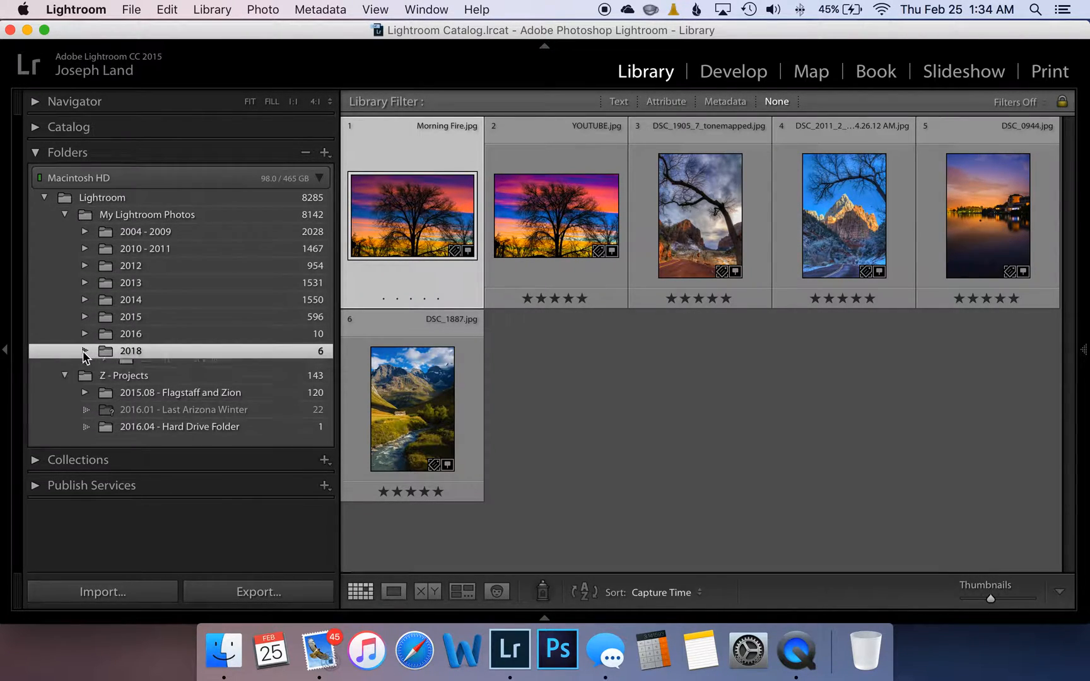
click(65, 385)
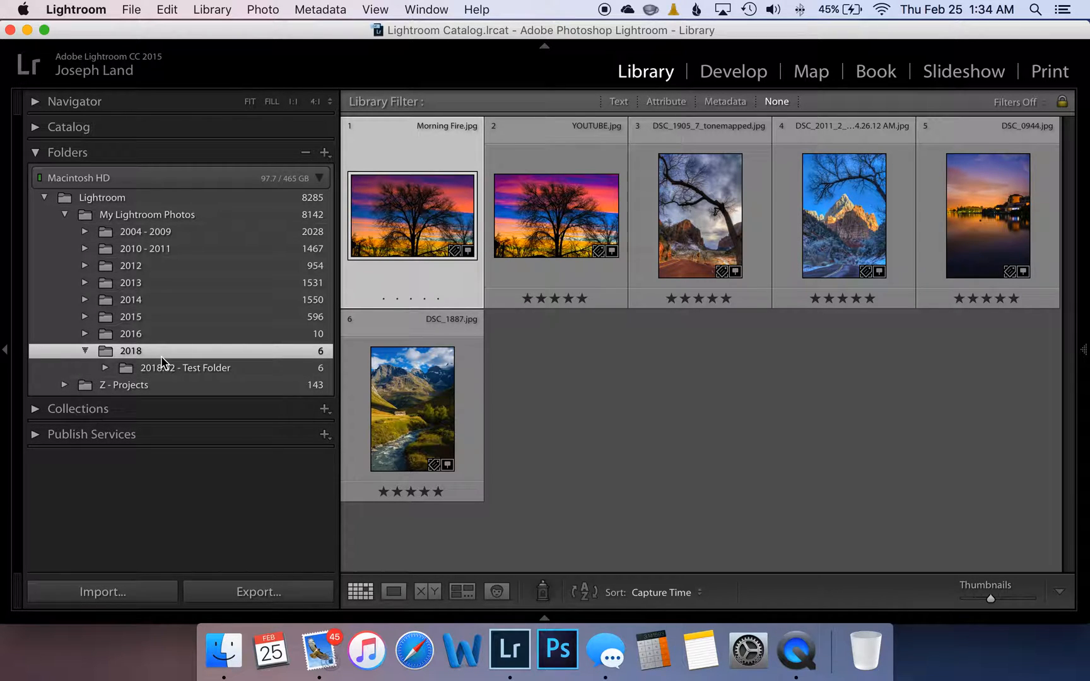
click(105, 369)
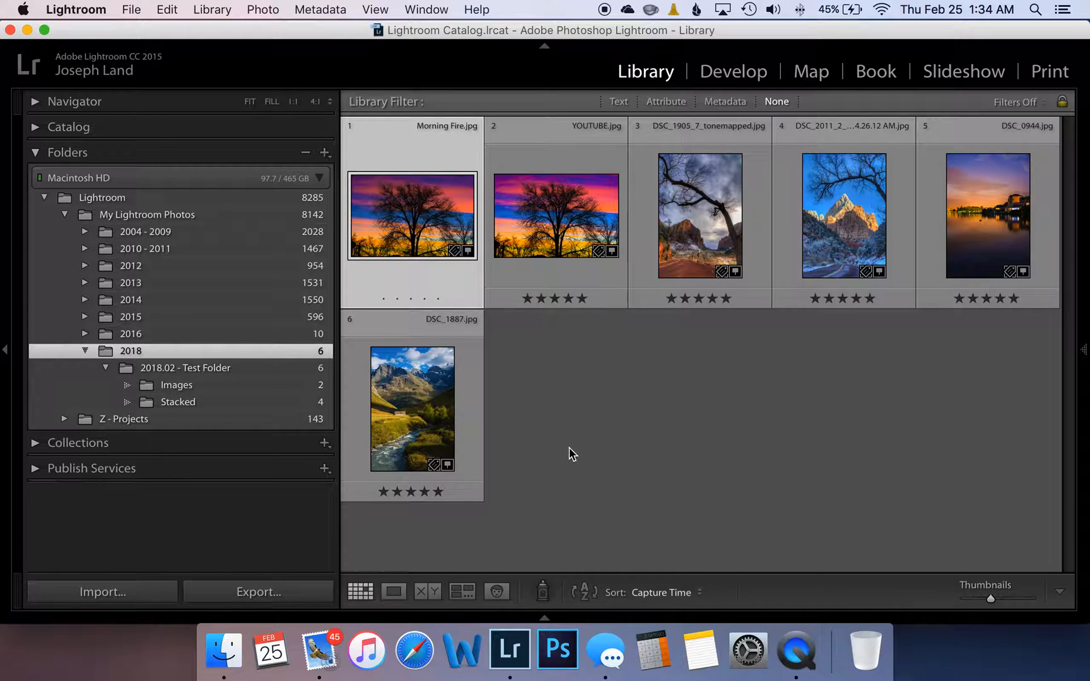
- Select all six photos as a range and again with Select All, clearing the selection each time
click(564, 464)
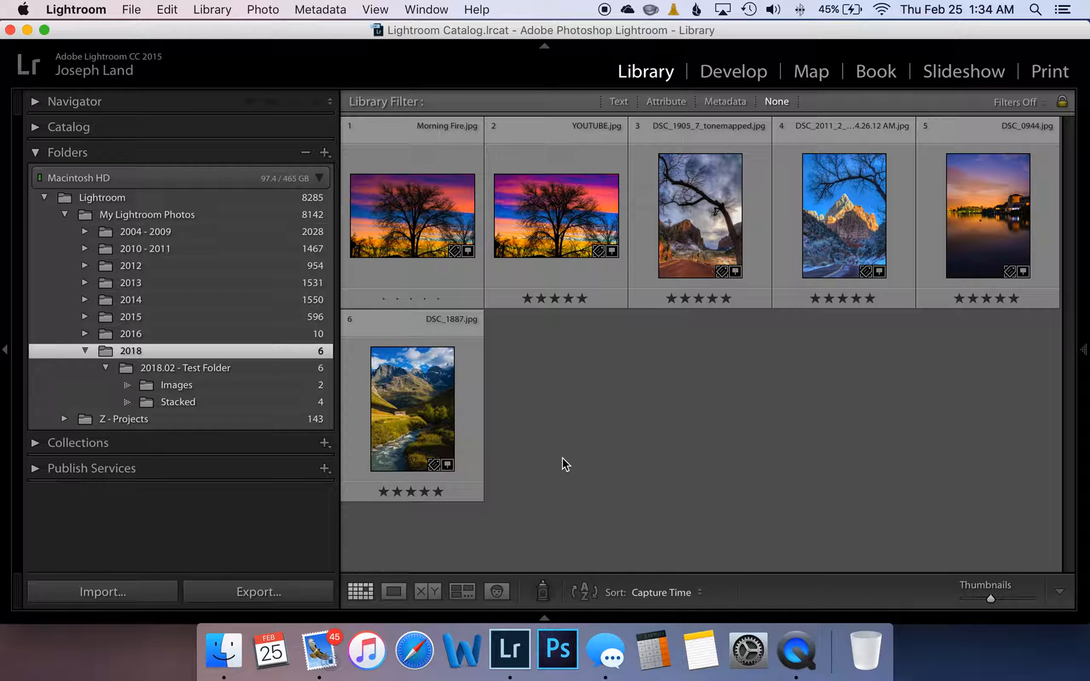
click(420, 238)
mouse_move(419, 239)
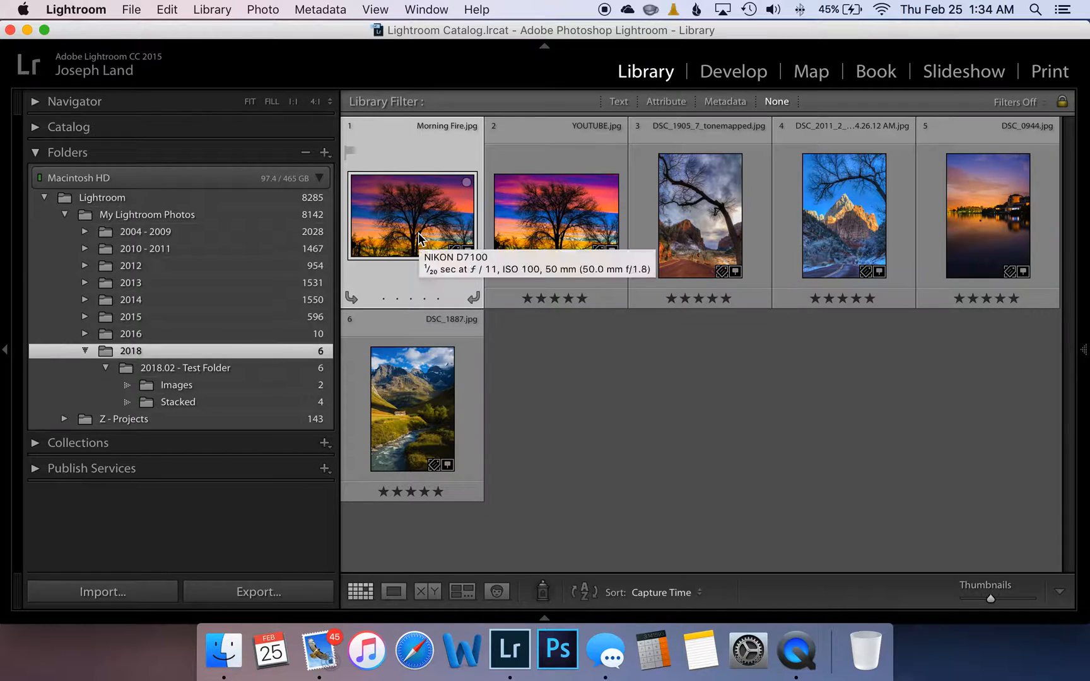
shift+click(421, 413)
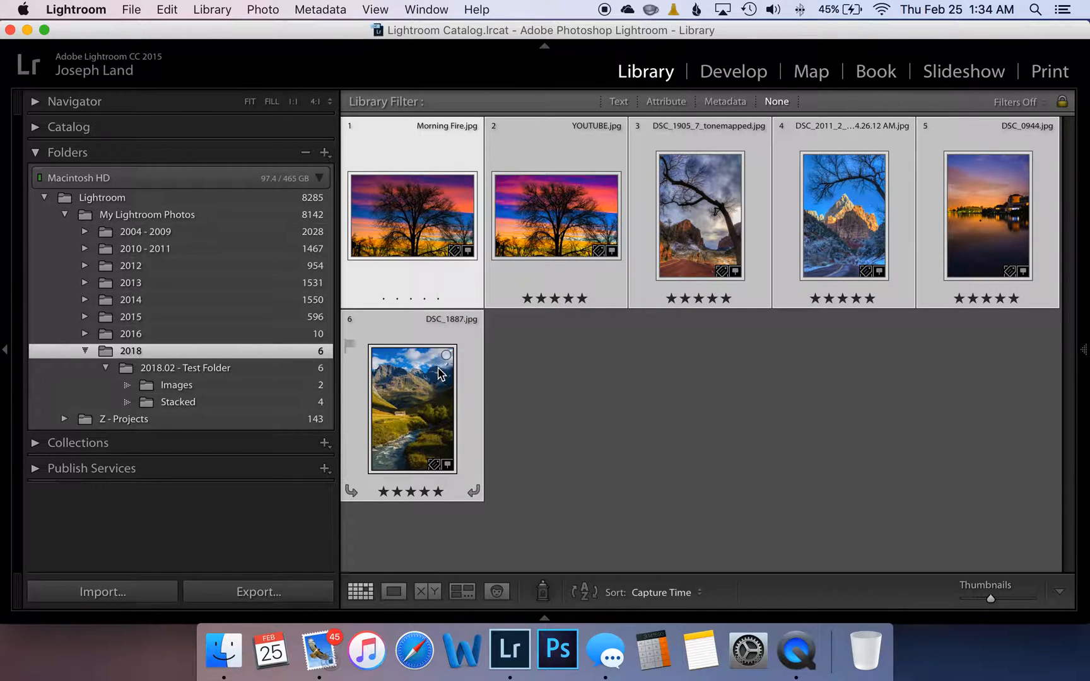
click(601, 374)
key(super+a)
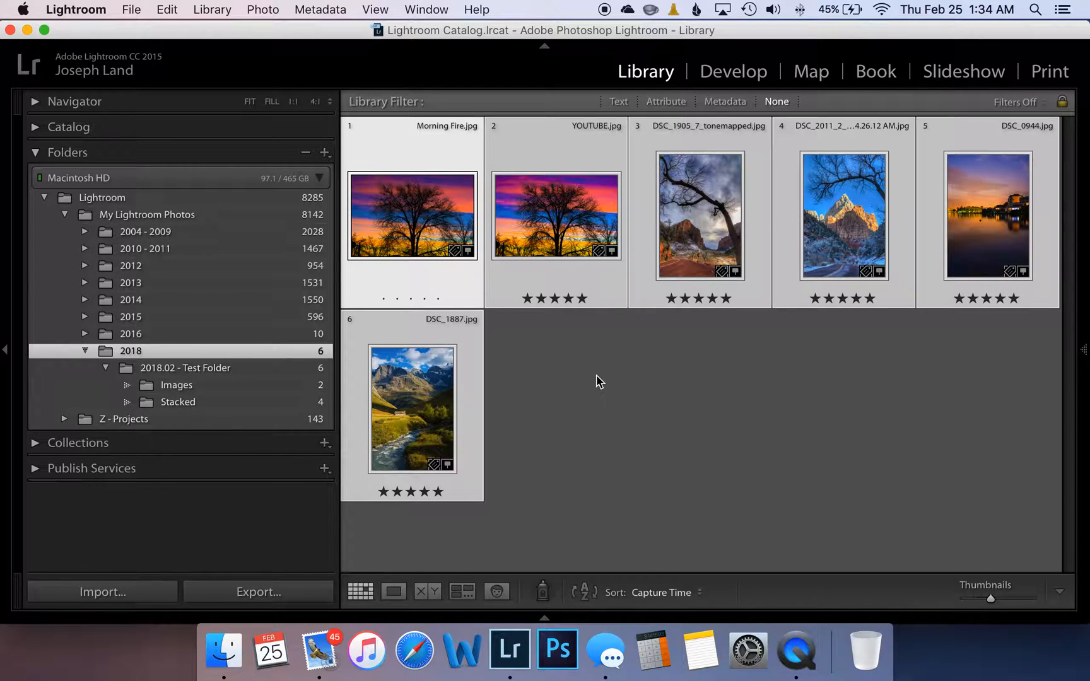
click(596, 375)
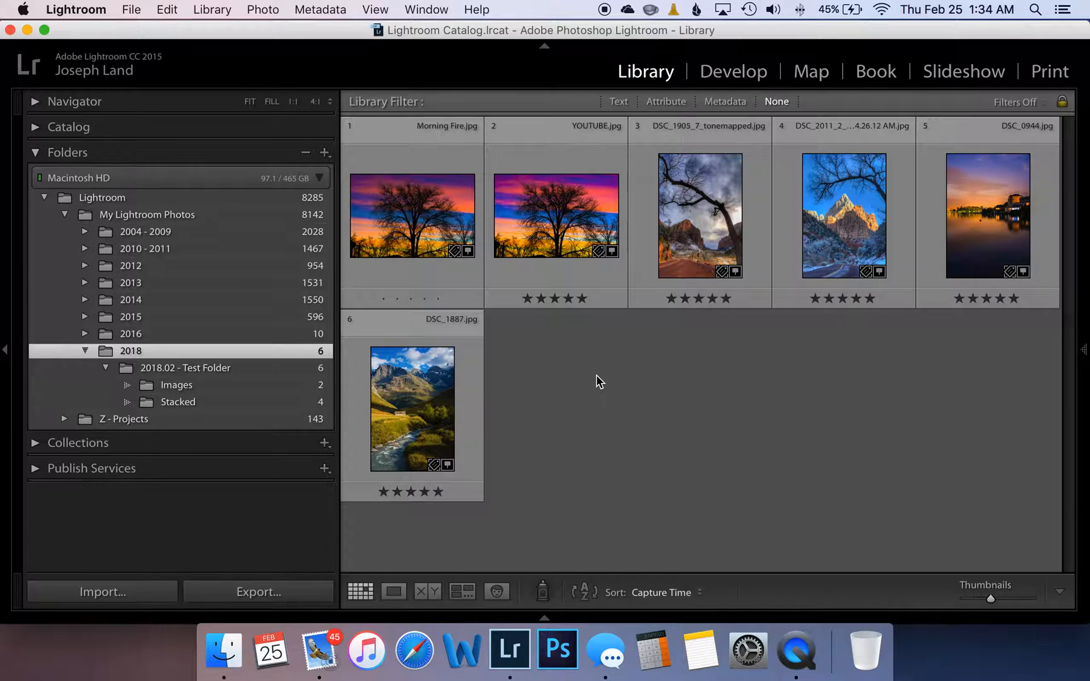
- Select the range of photos from Morning Fire.jpg to DSC_1905_7_tonemapped.jpg and clear the selection
click(432, 222)
shift+click(638, 236)
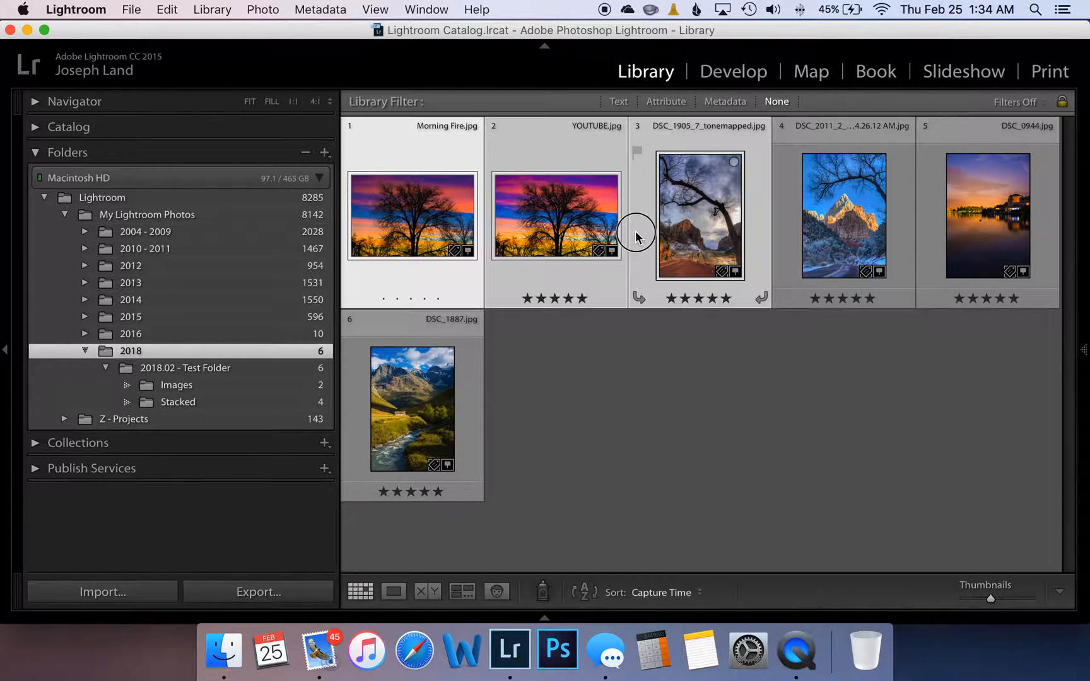
click(577, 394)
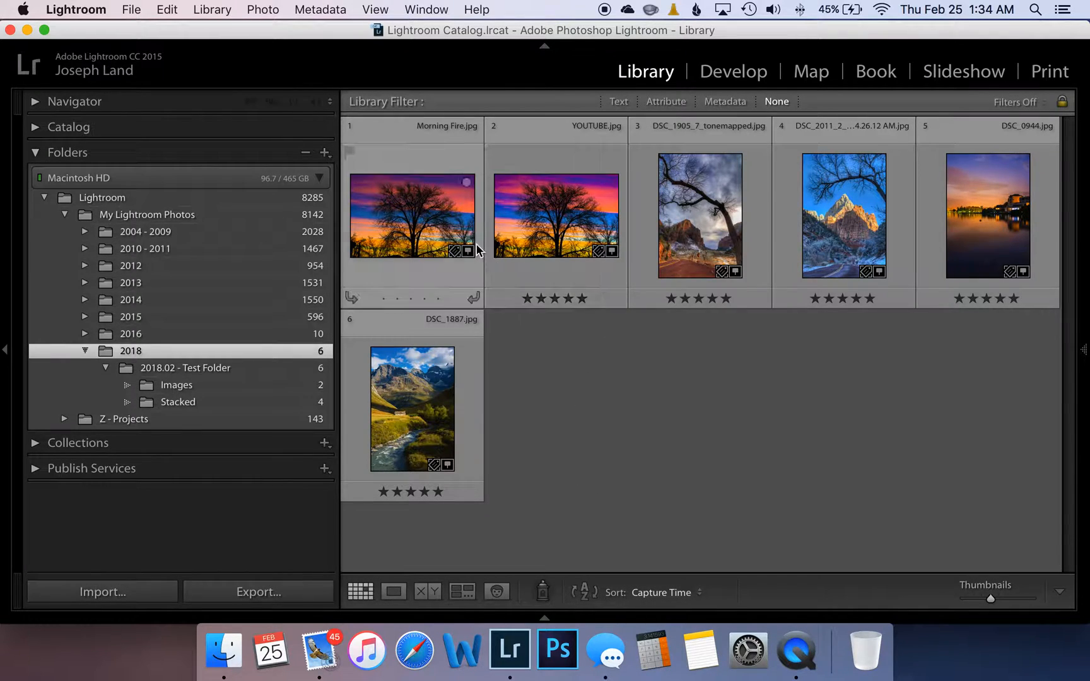
- Select the first, third, fourth and fifth photos individually, skipping YOUTUBE.jpg, and deselect them all
click(452, 237)
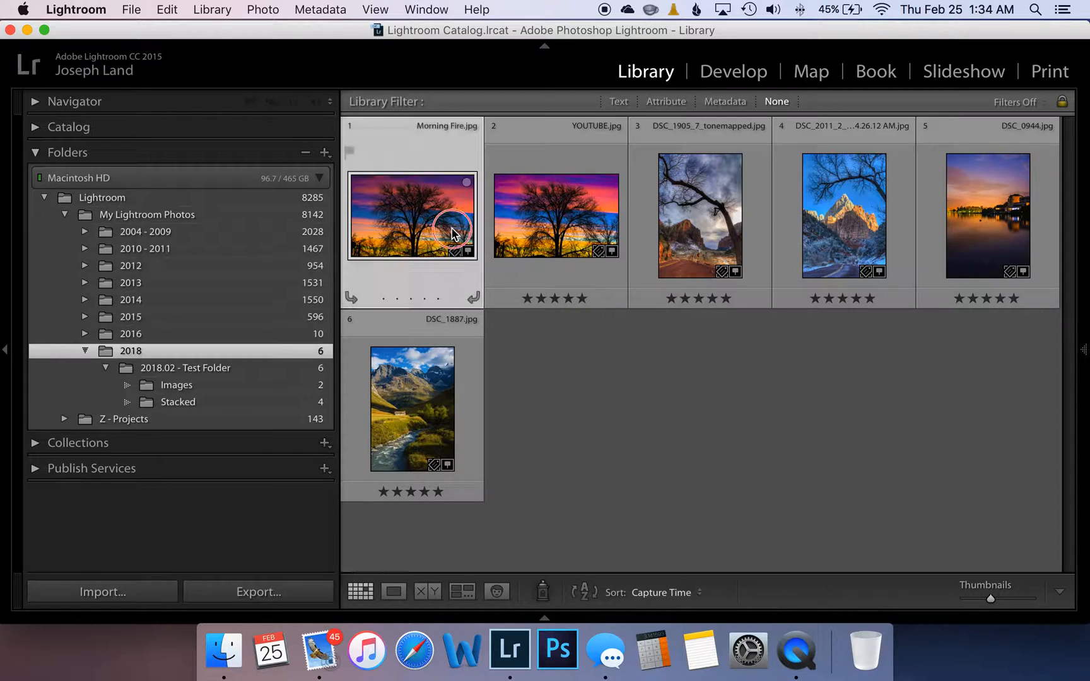
super+click(656, 224)
super+click(845, 221)
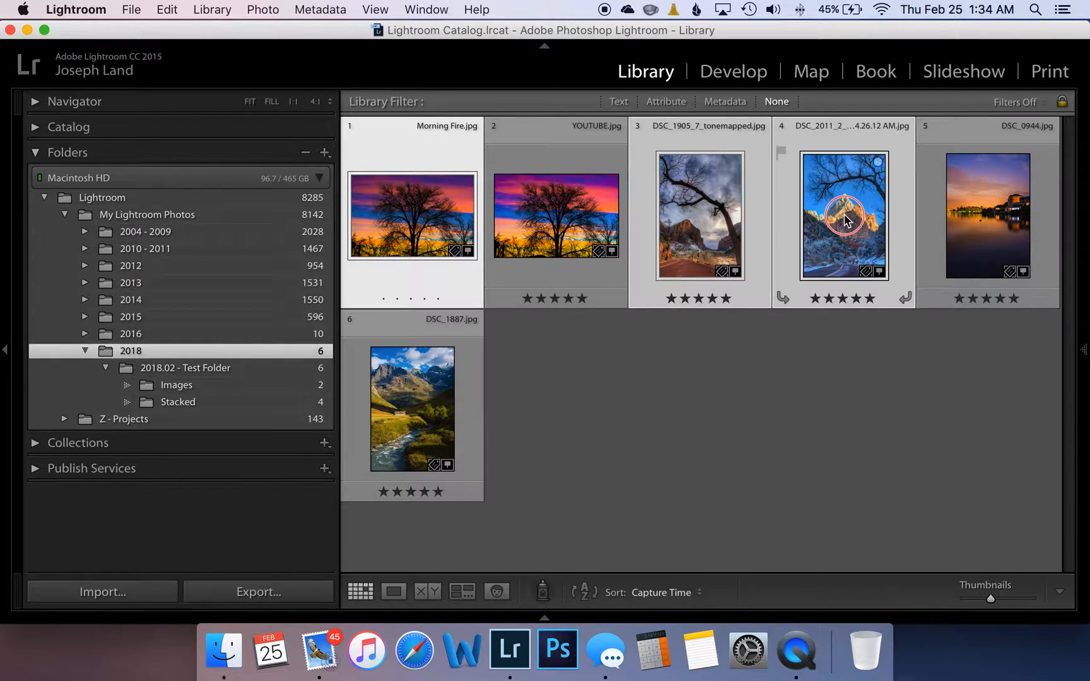
super+click(973, 233)
key(super+d)
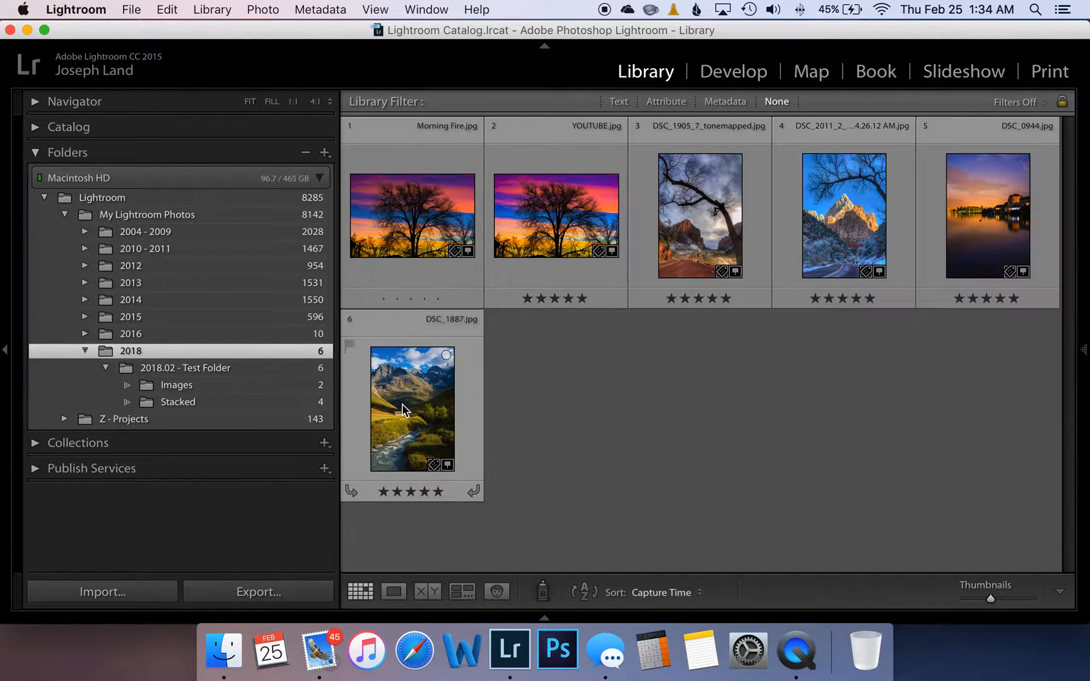
- Review the delete-from-disk and remove options for Morning Fire.jpg and cancel the deletion
click(428, 227)
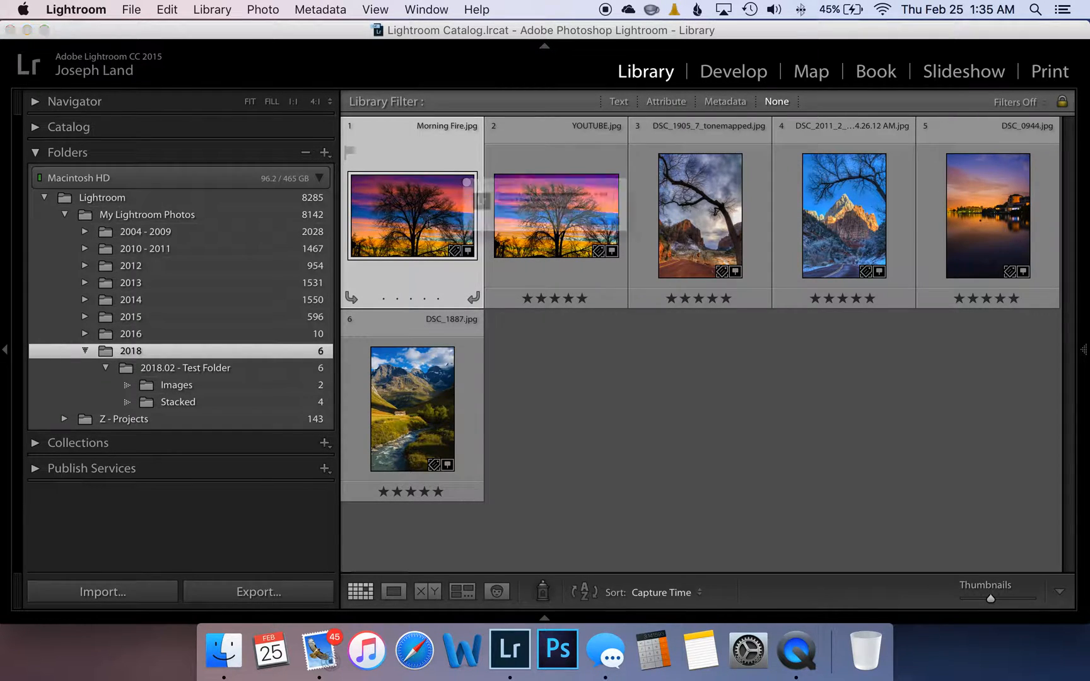
key(Delete)
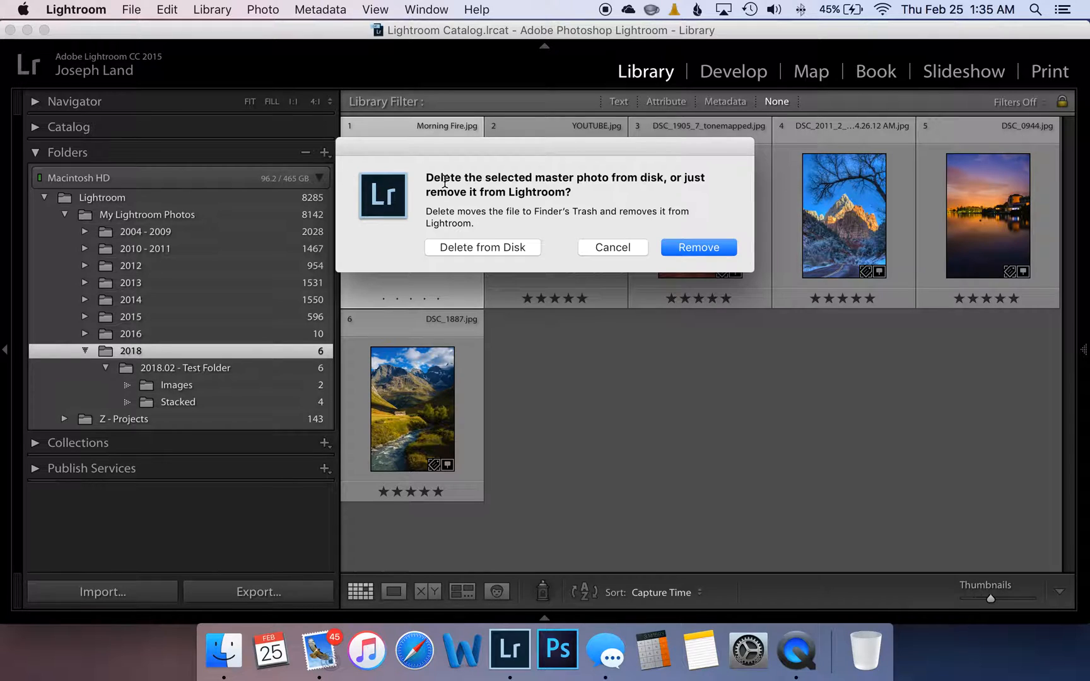
click(601, 247)
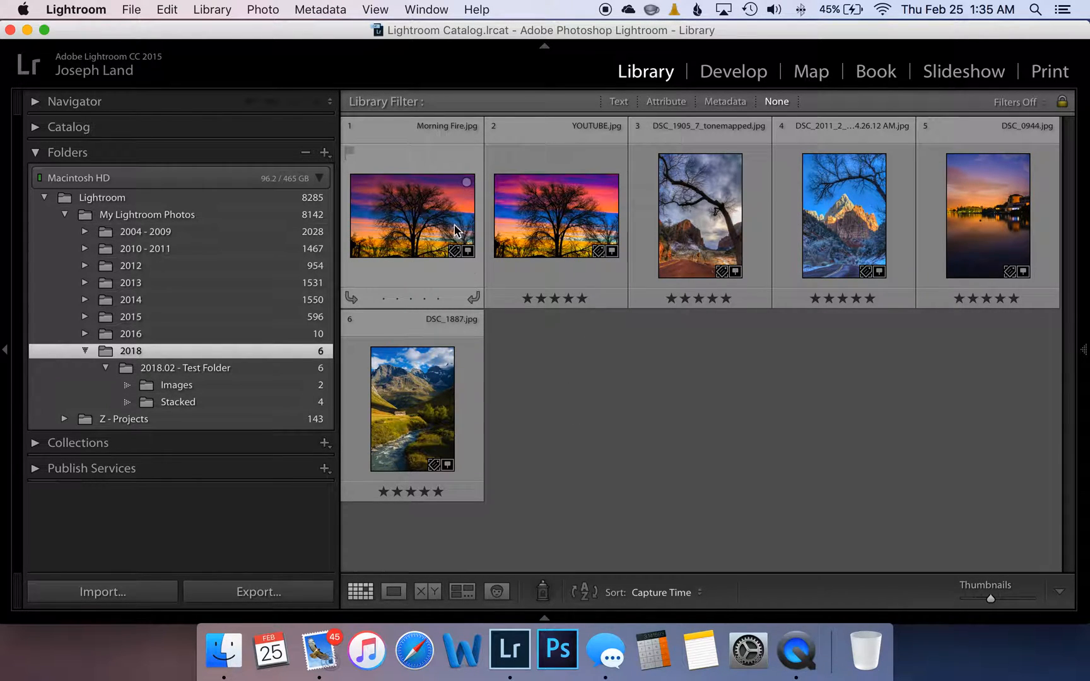
- Flag Morning Fire.jpg as rejected
click(439, 219)
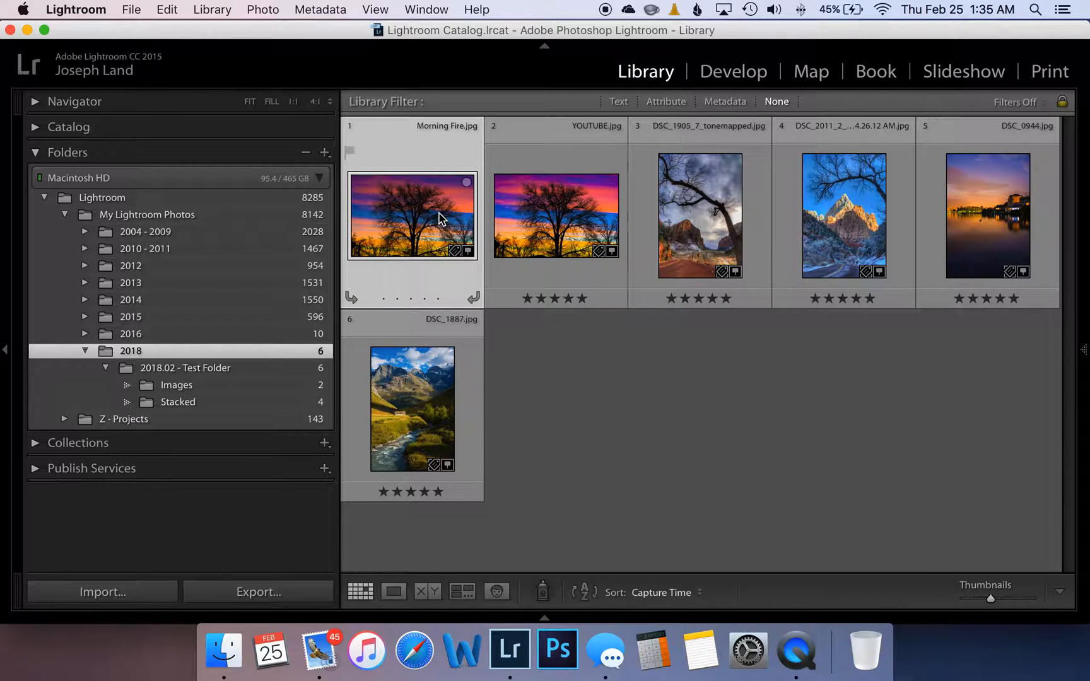
key(x)
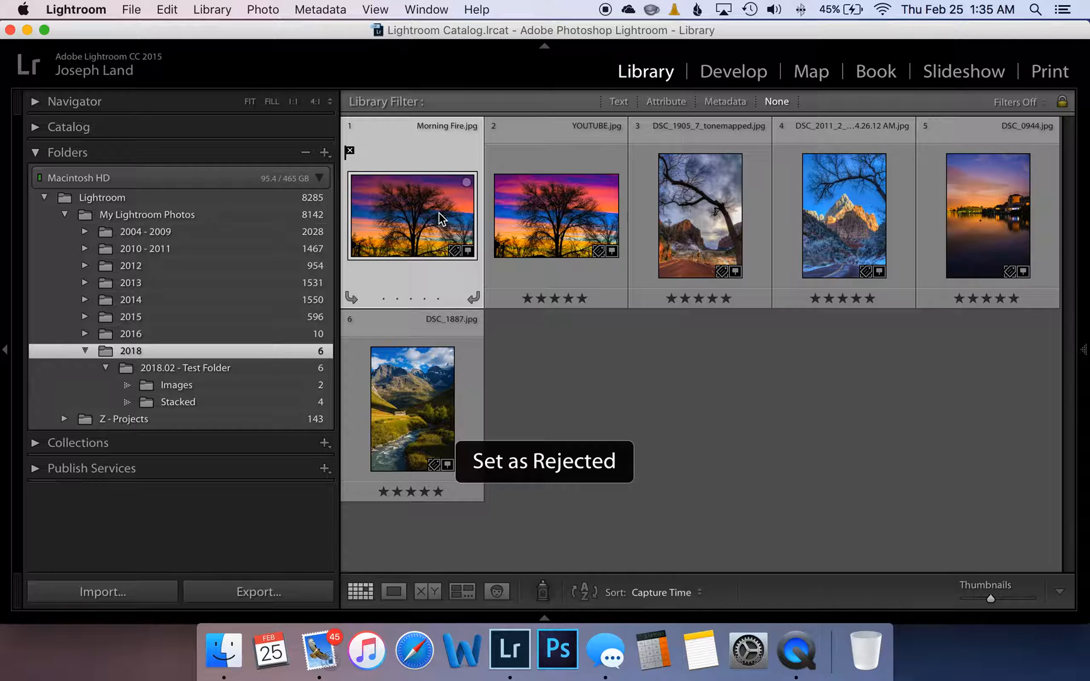
- Flag DSC_1905_7_tonemapped.jpg and DSC_0944.jpg as rejected, skipping the photos between them, and move on to DSC_1887.jpg
key(Right)
key(Right)
key(x)
key(Right)
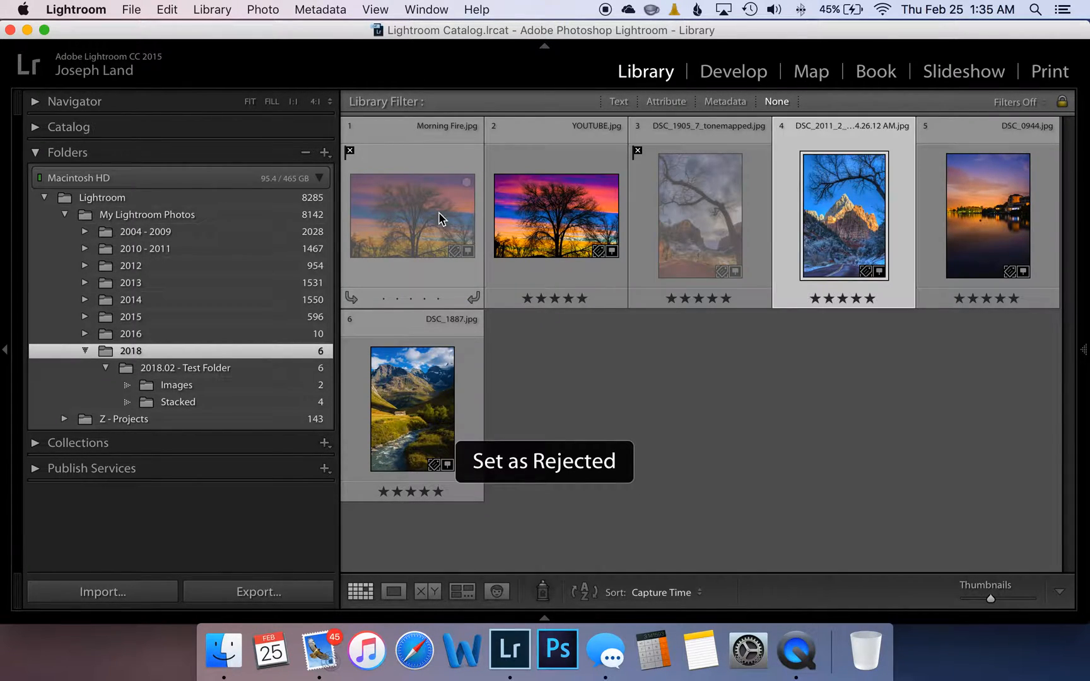
key(Right)
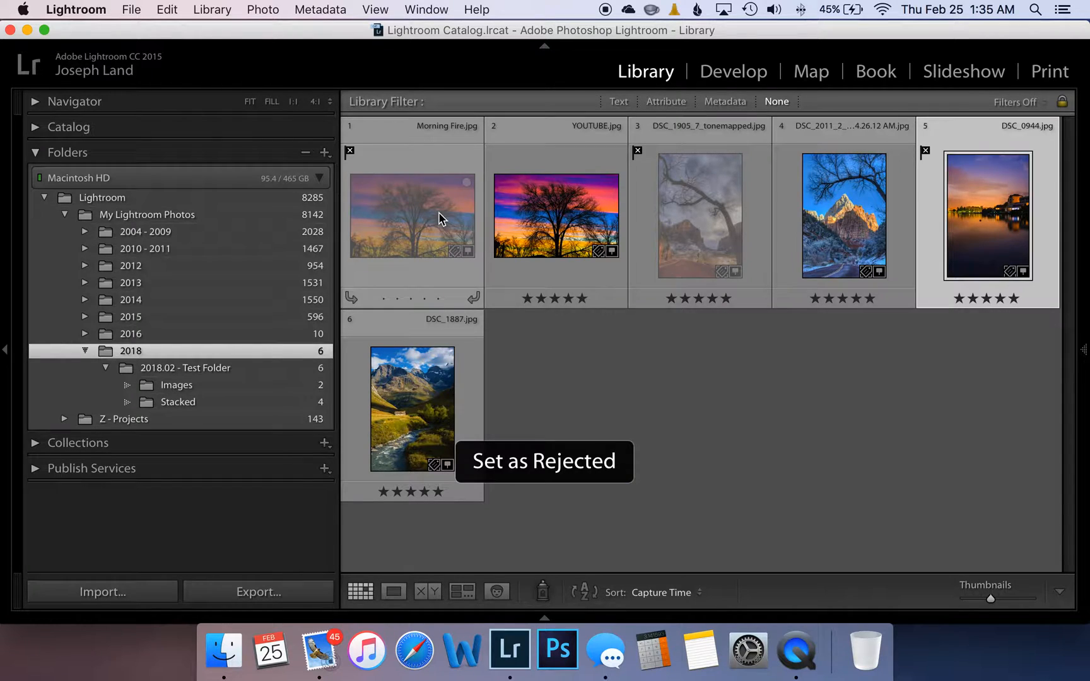
key(Right)
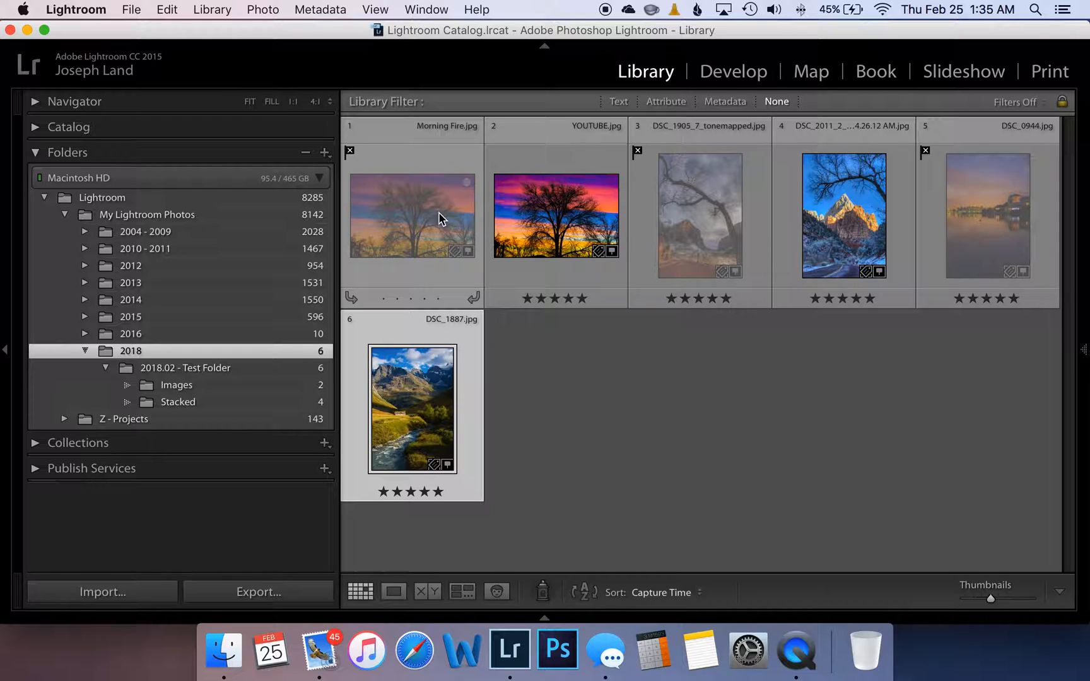
- Remove the rejected photos from Lightroom without deleting their files from disk, and turn off the library filter
key(super+BackSpace)
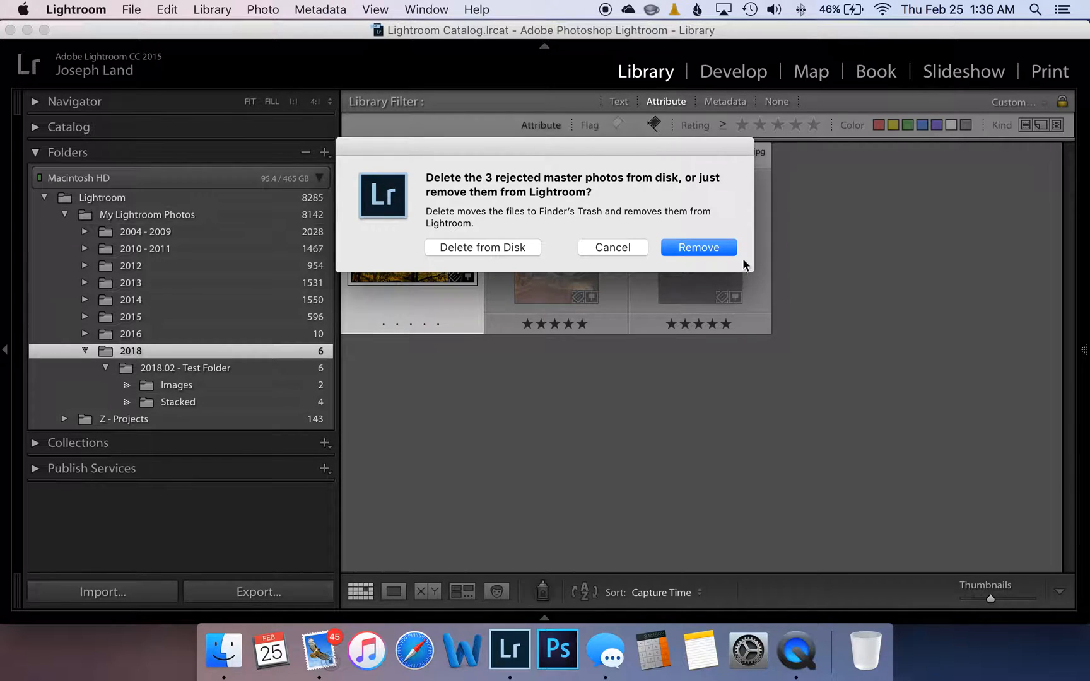
click(717, 252)
key(super+l)
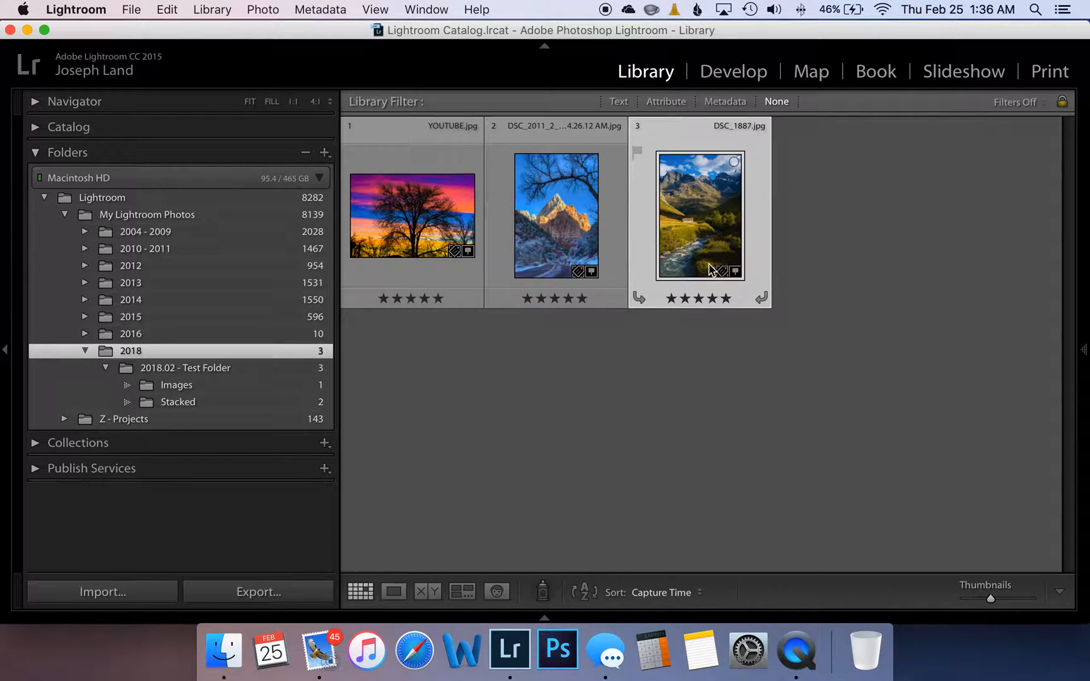
click(203, 369)
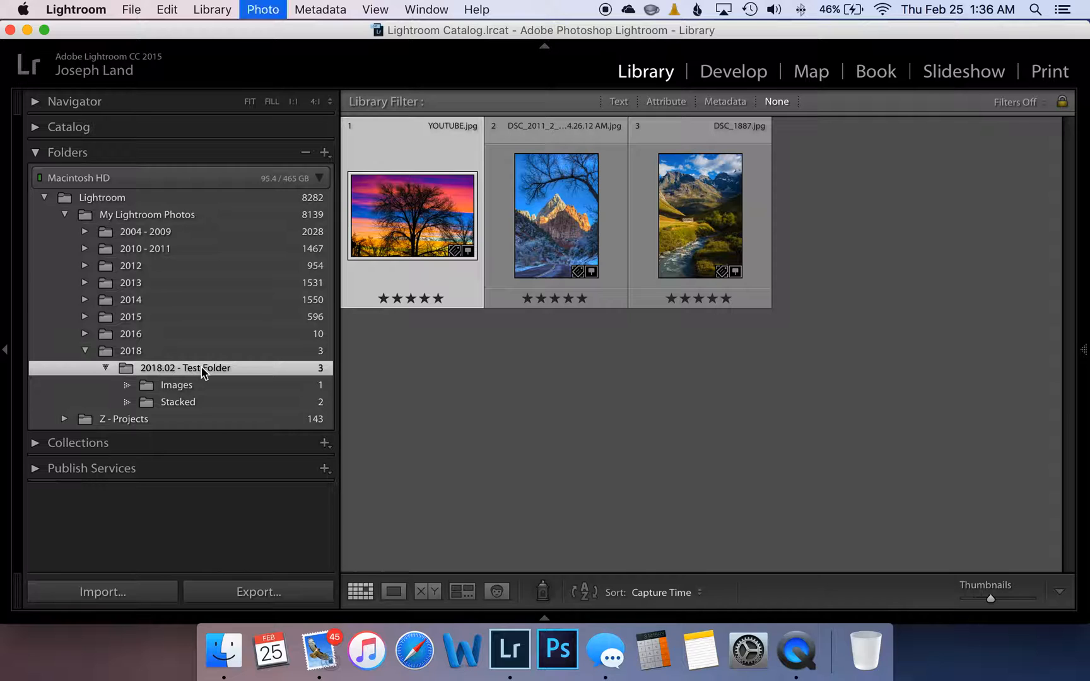
key(super+r)
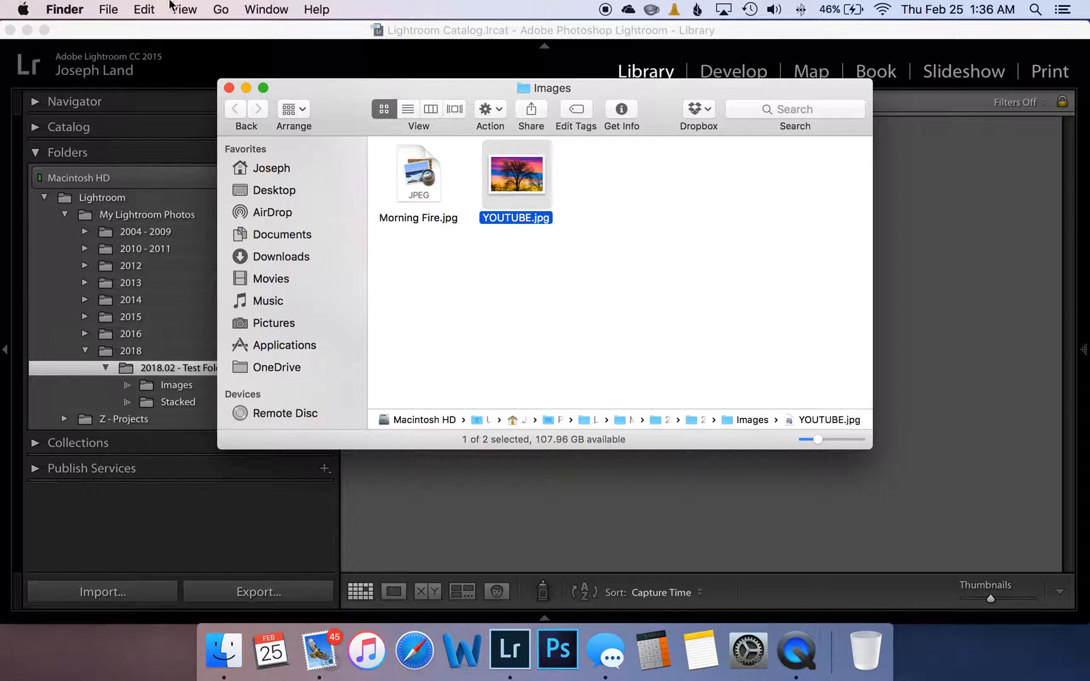
click(228, 88)
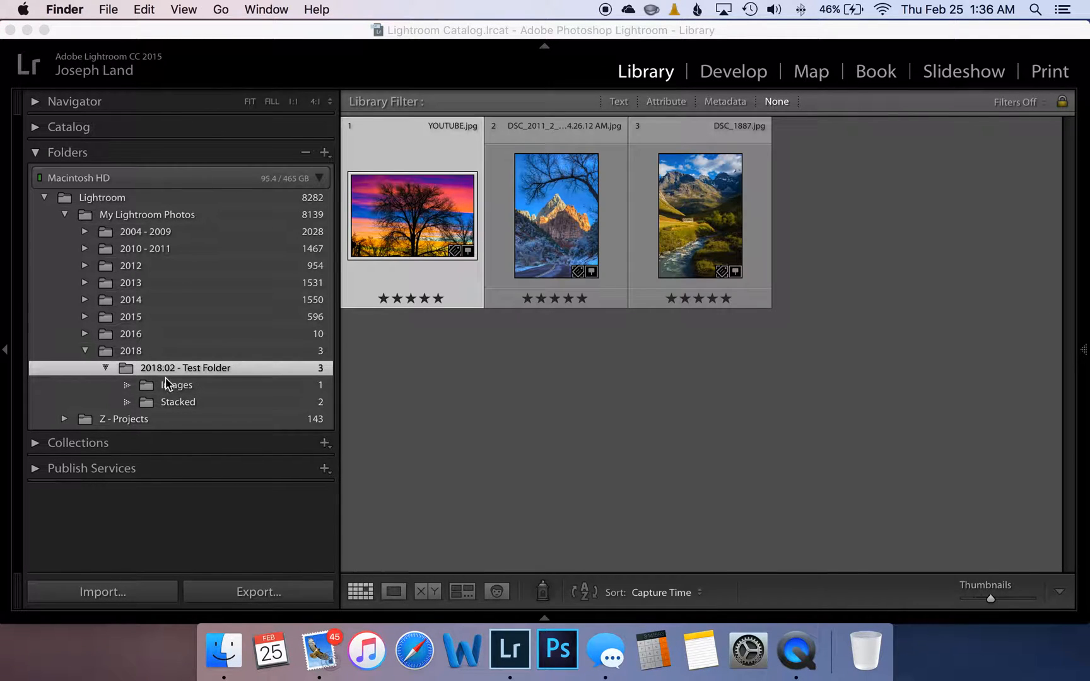
click(174, 385)
click(169, 369)
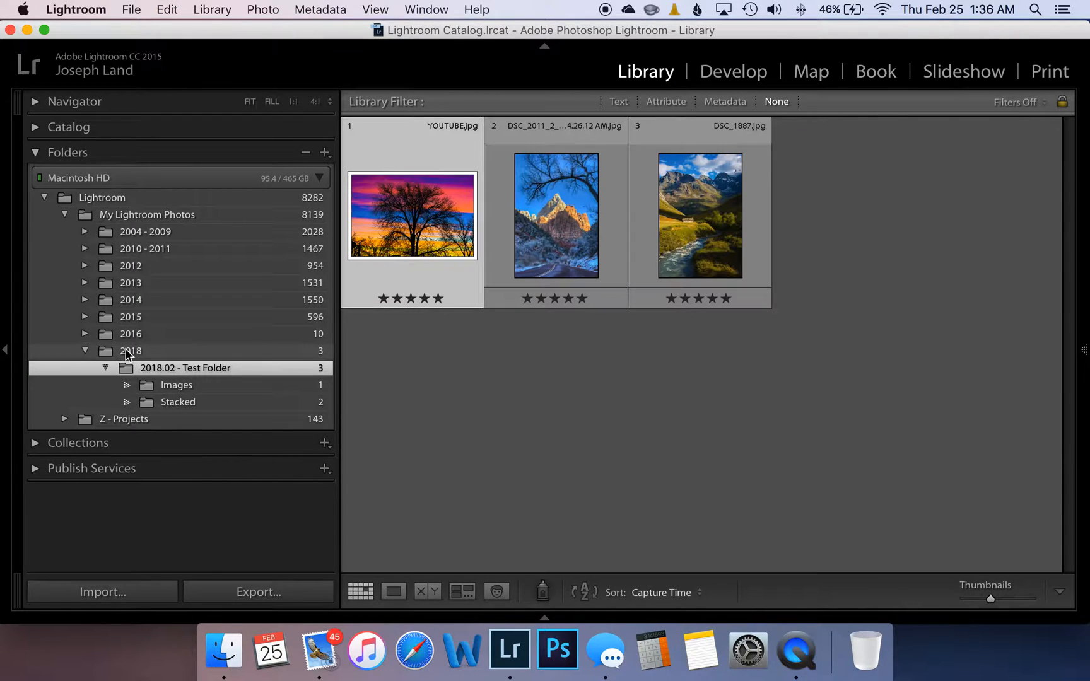
click(129, 352)
key(super+r)
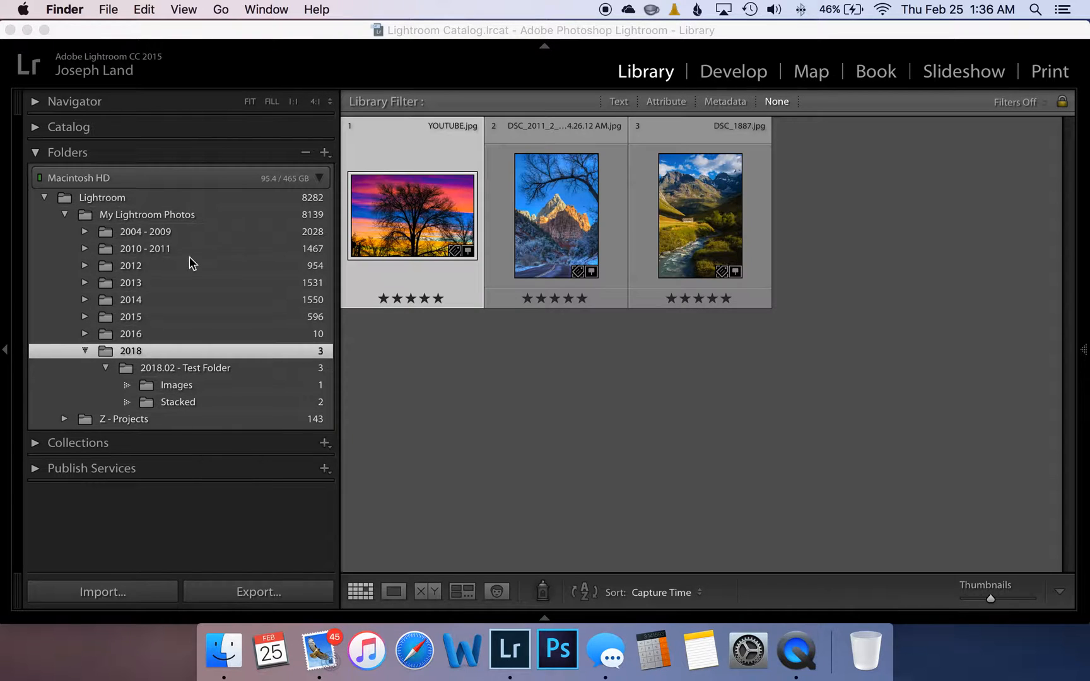
click(228, 88)
- Show the 2018 folder in Finder and examine the files in the Images subfolder of 2018.02 - Test Folder
right_click(143, 344)
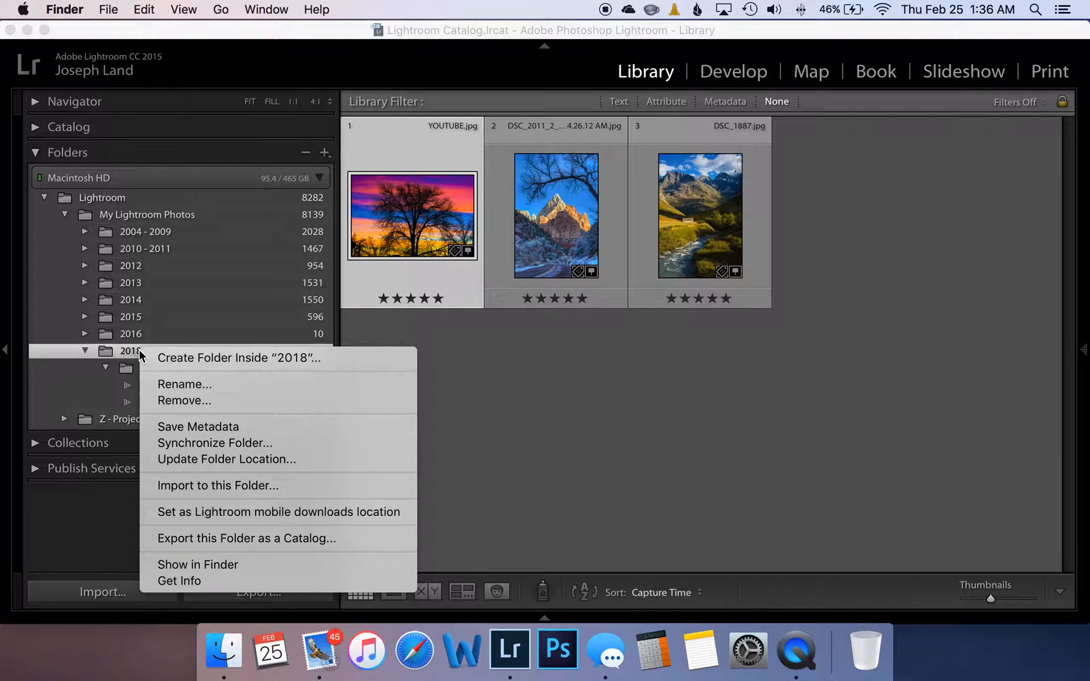
click(213, 567)
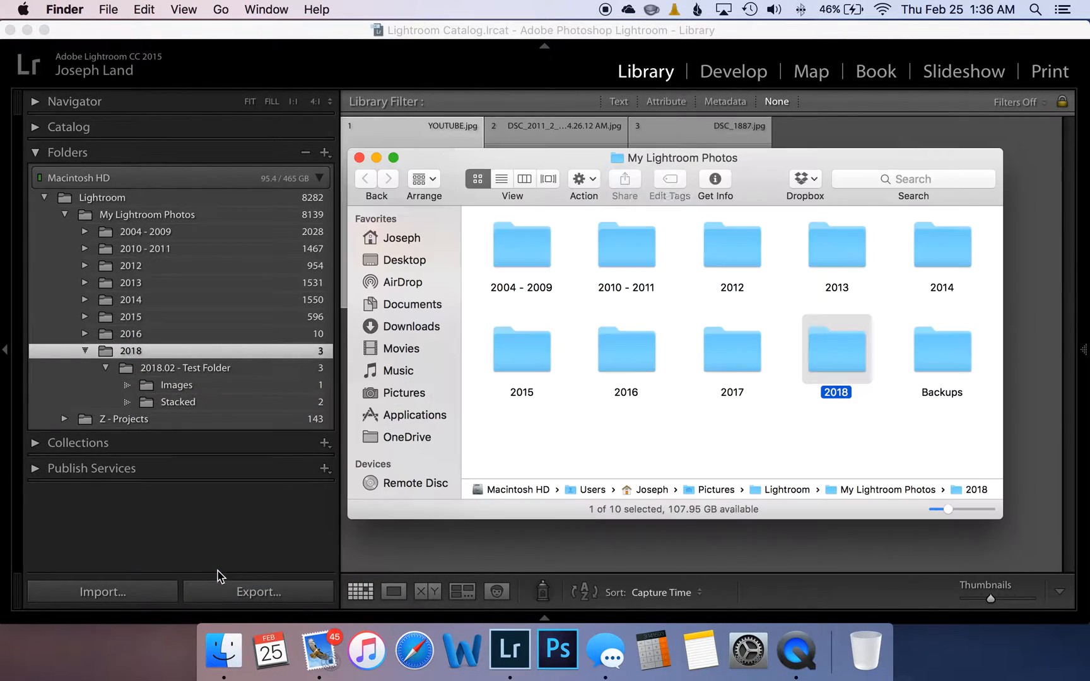
double_click(840, 364)
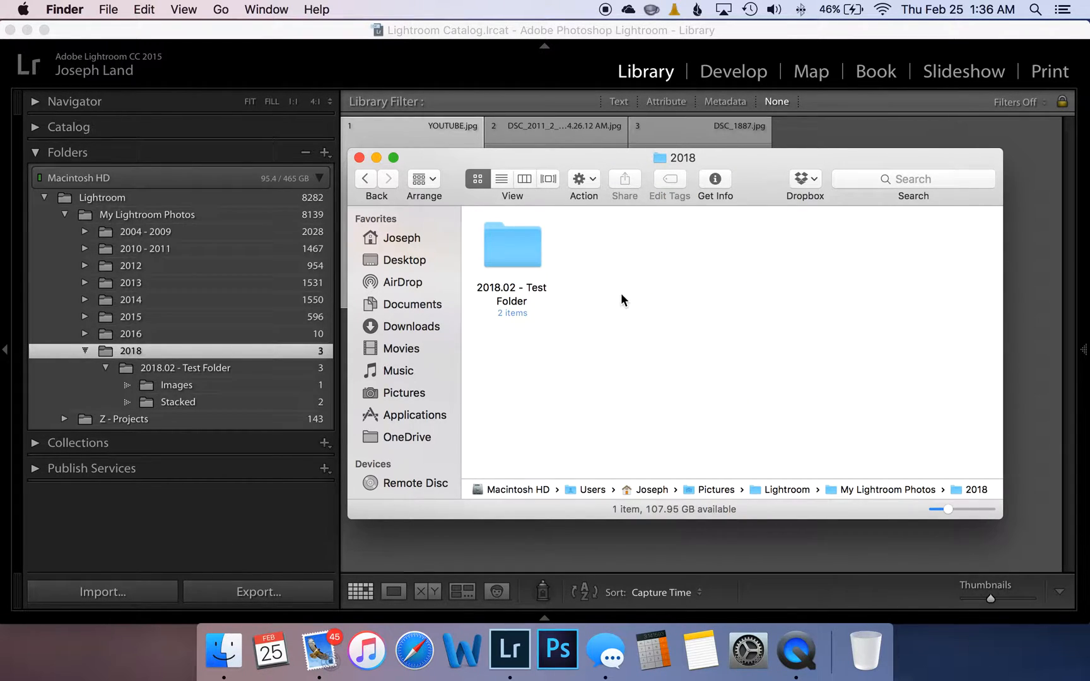
double_click(513, 251)
double_click(509, 247)
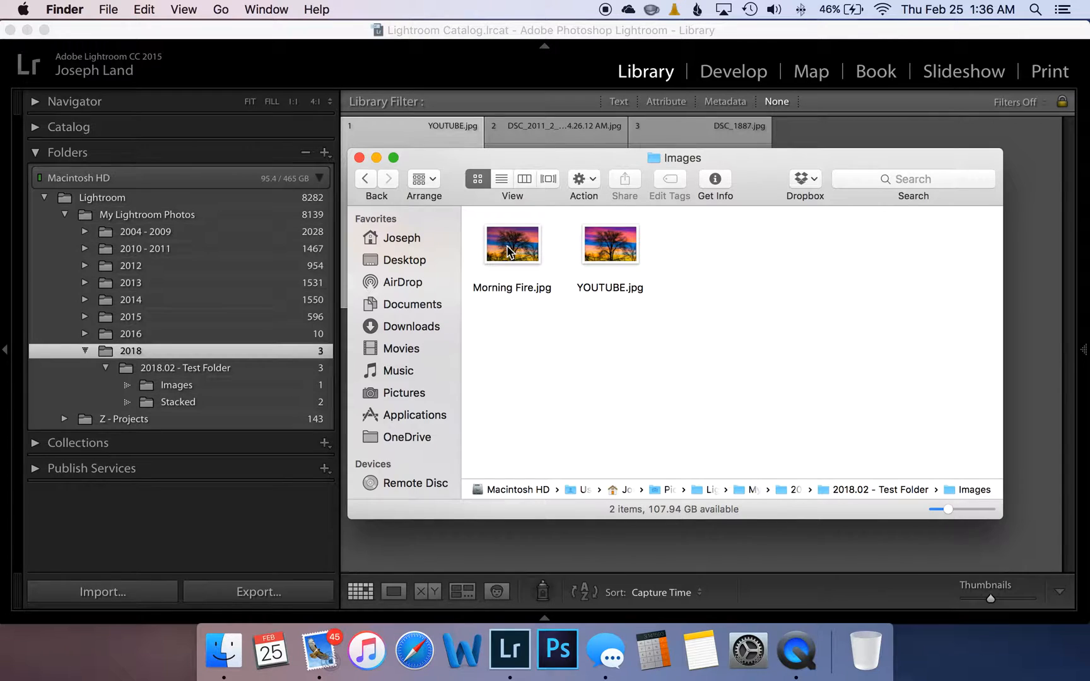
- Check the files in the Stacked subfolder of 2018.02 - Test Folder and close the Finder window
click(372, 183)
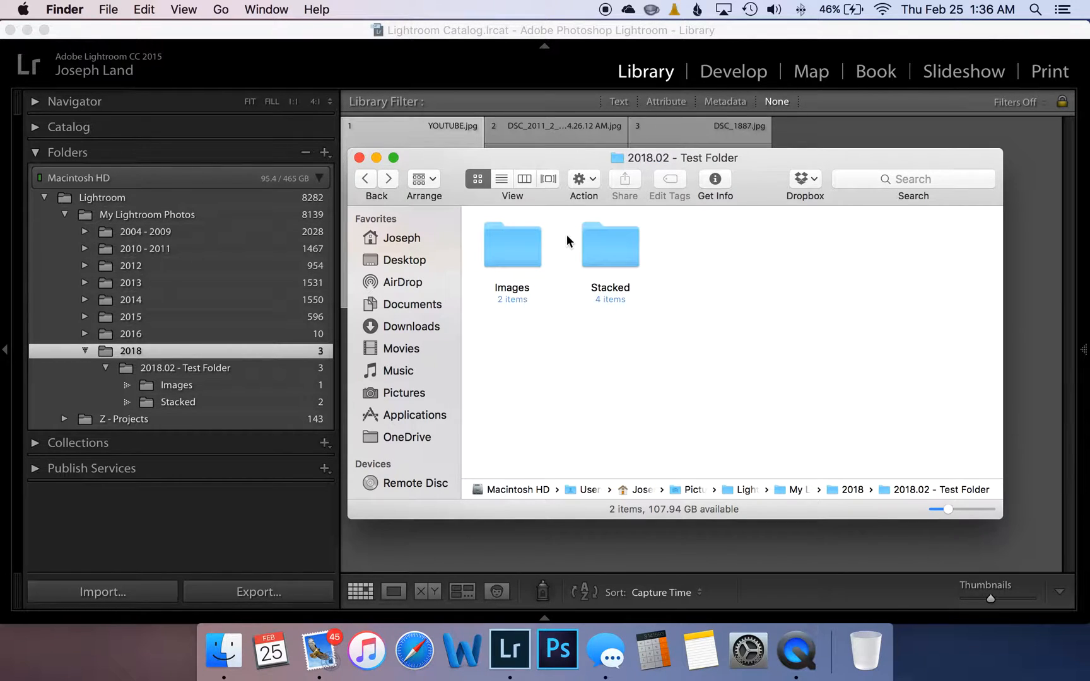
double_click(584, 241)
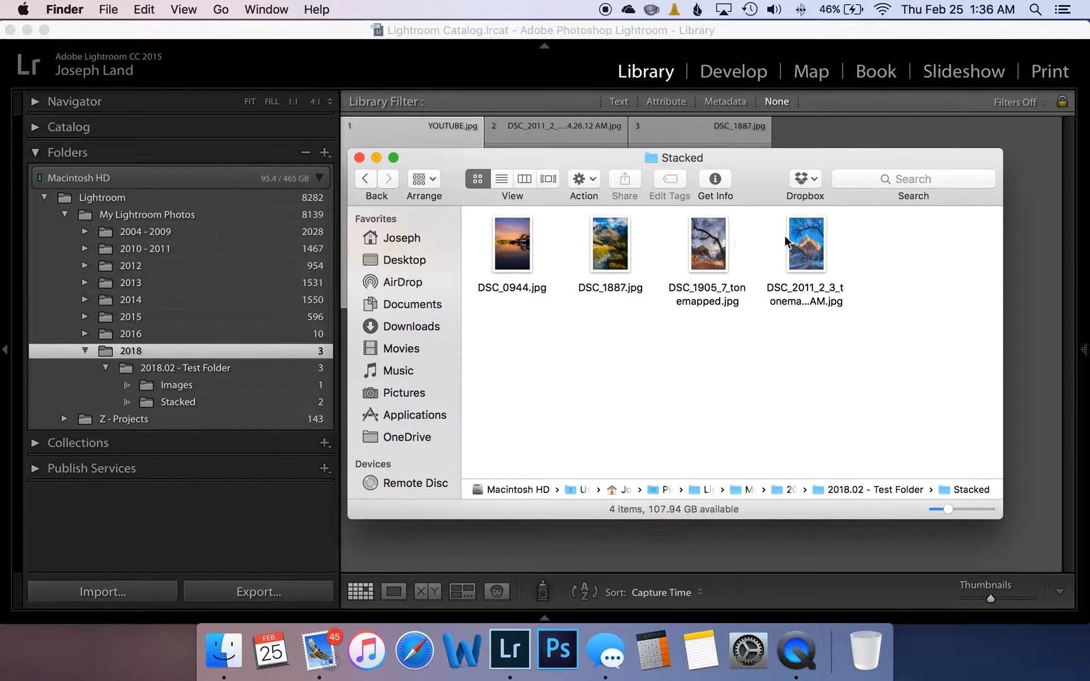
click(365, 180)
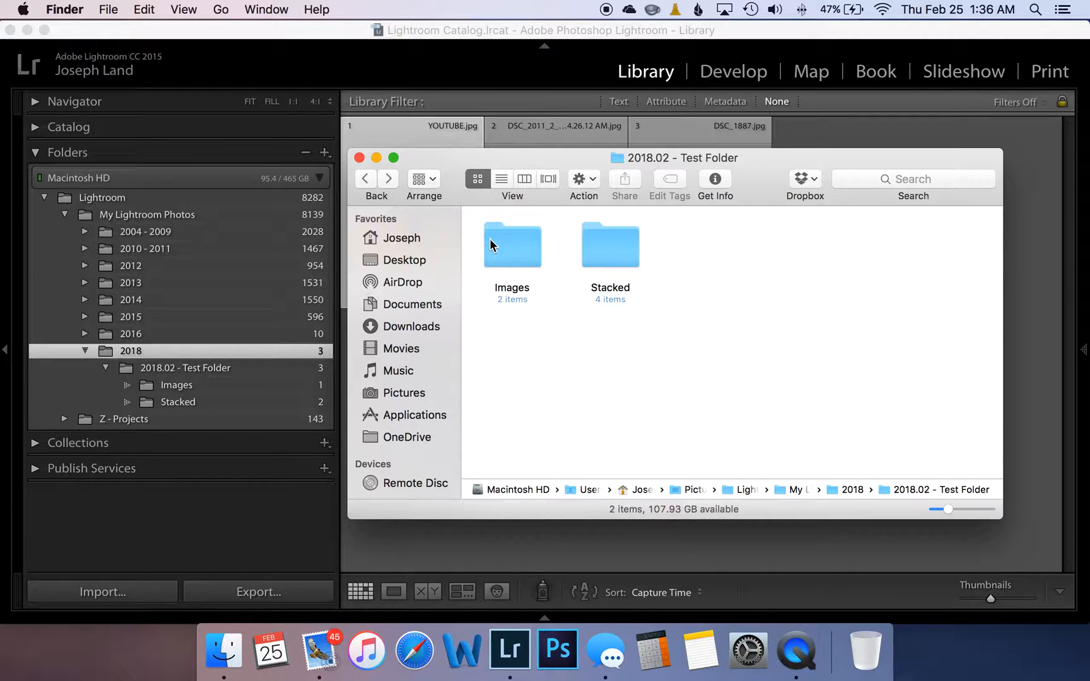
drag(494, 163, 496, 326)
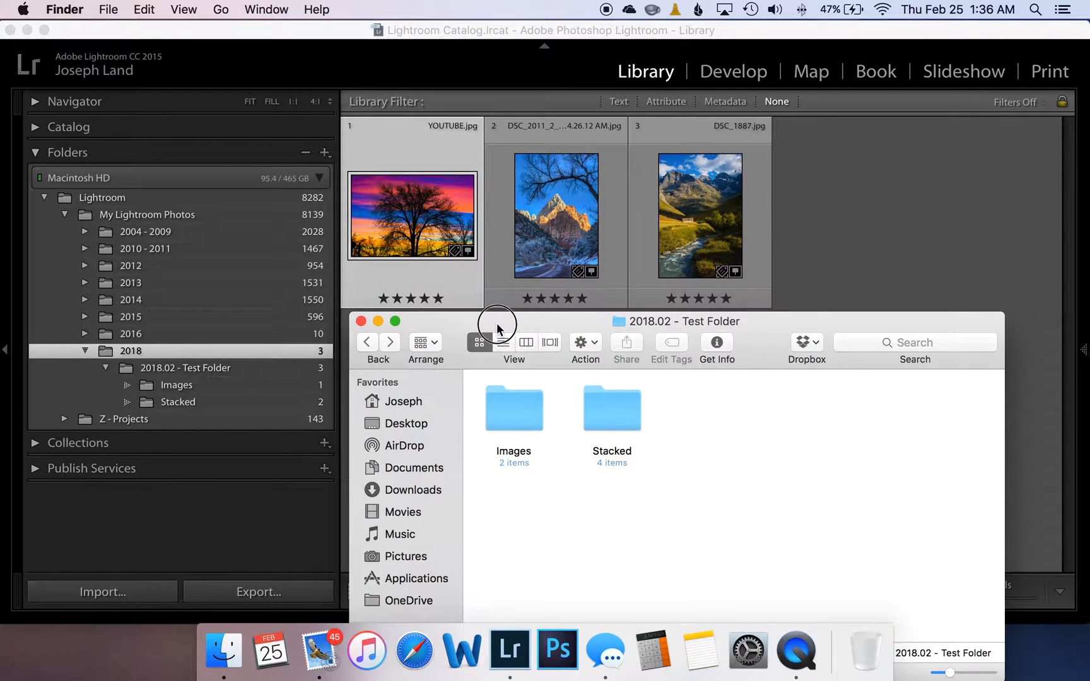
click(361, 321)
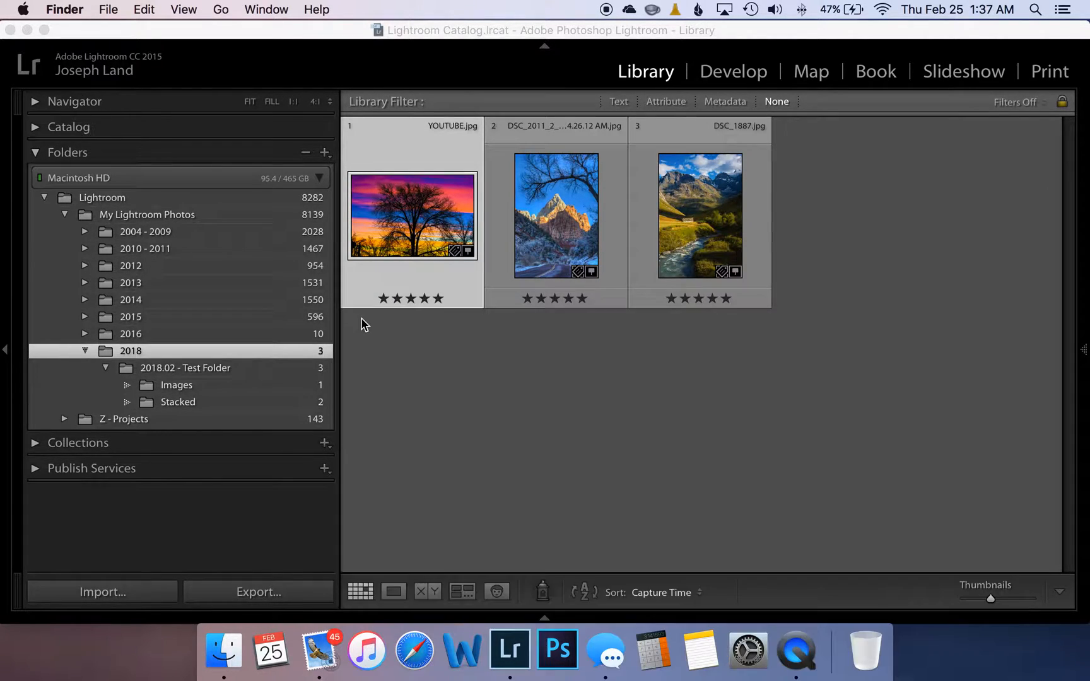
click(386, 346)
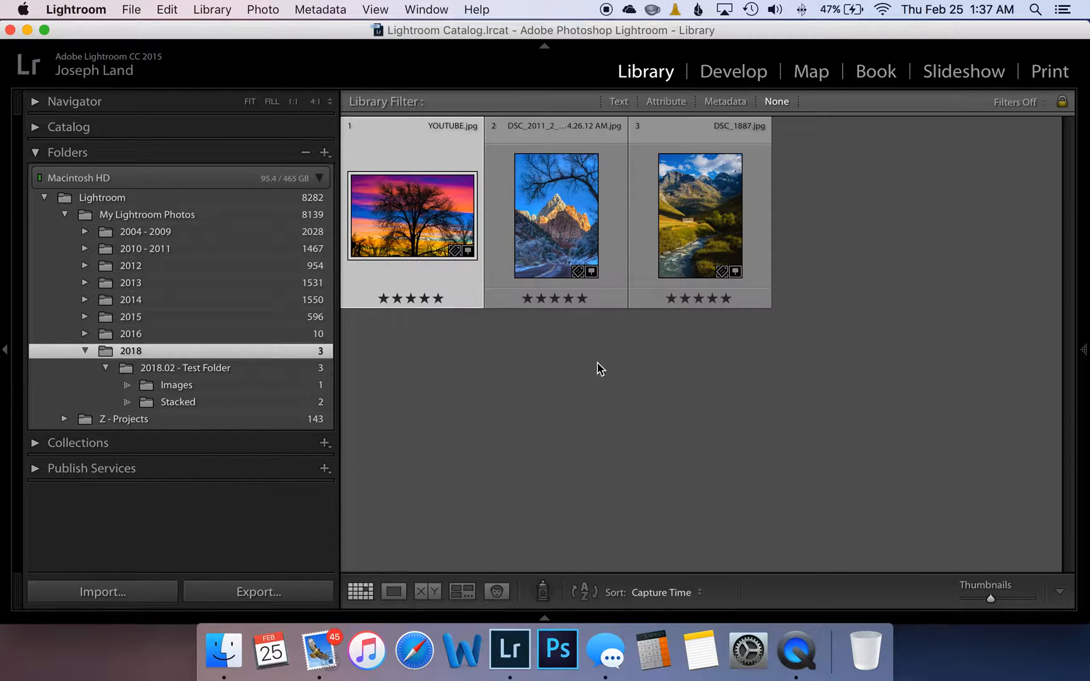
click(581, 316)
click(762, 250)
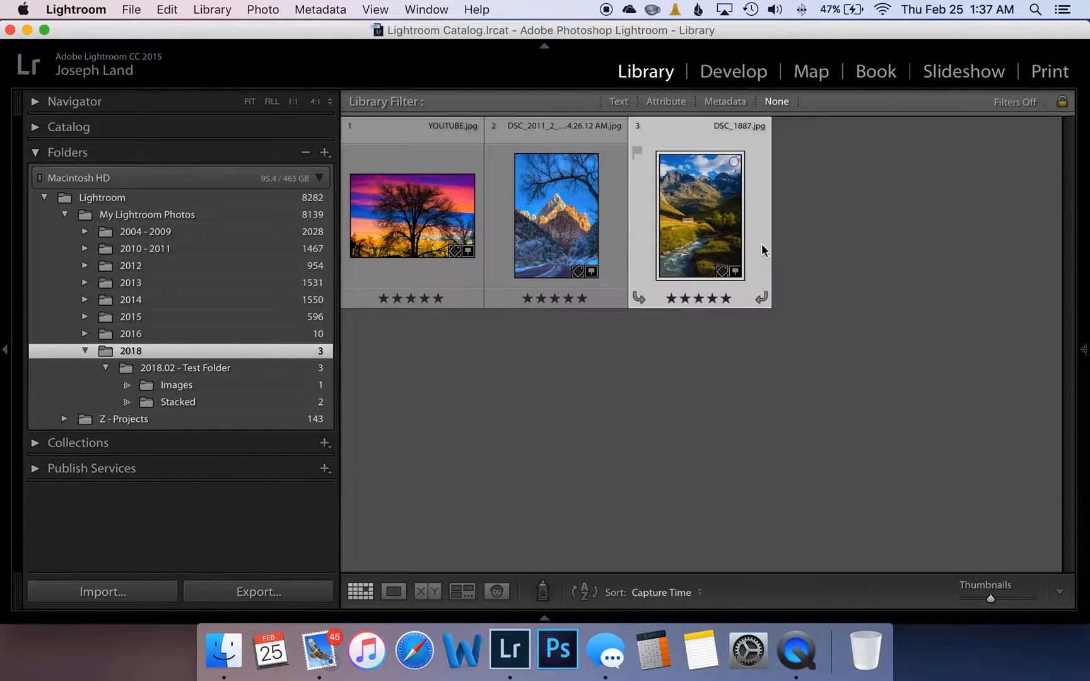
click(801, 238)
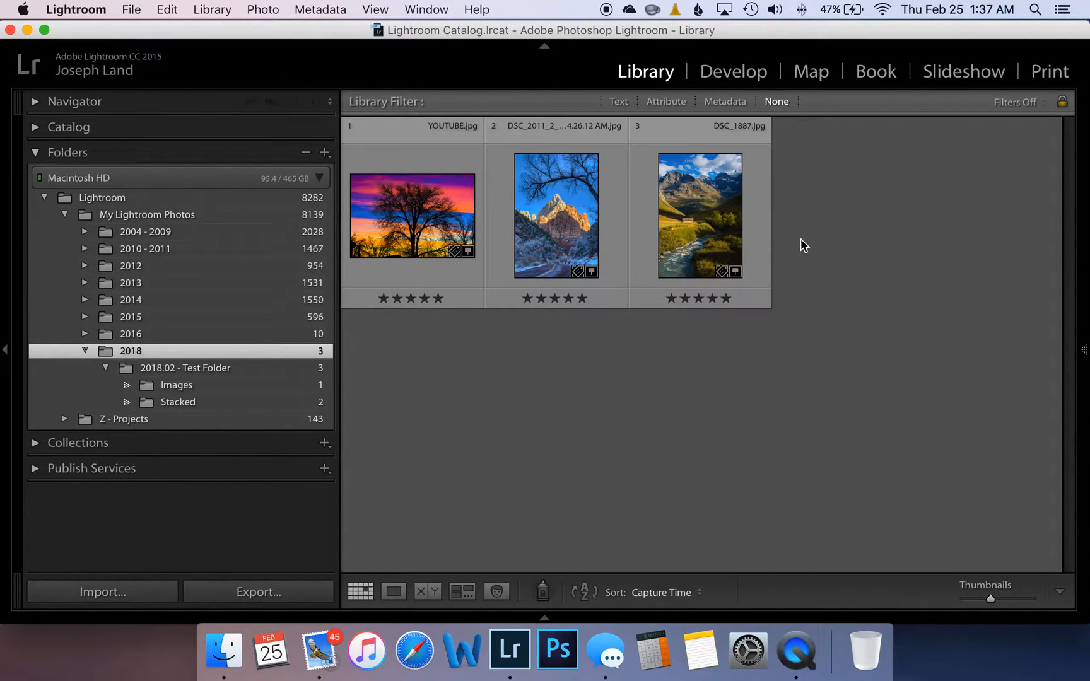
- Delete YOUTUBE.jpg from disk and clear the photo selection
click(431, 235)
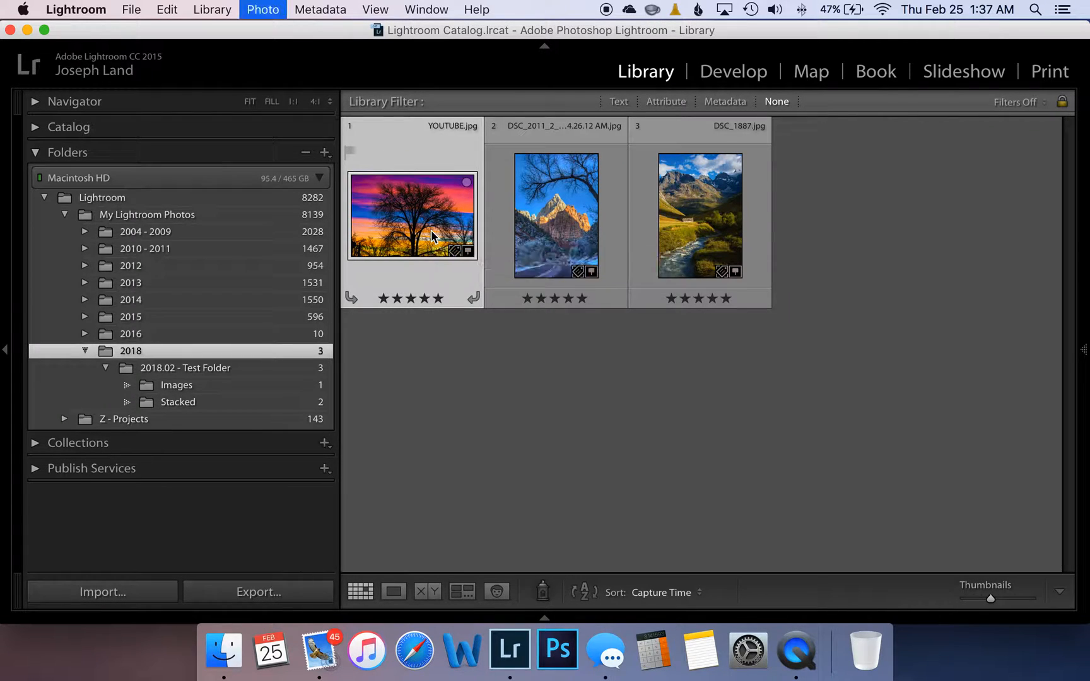
key(Delete)
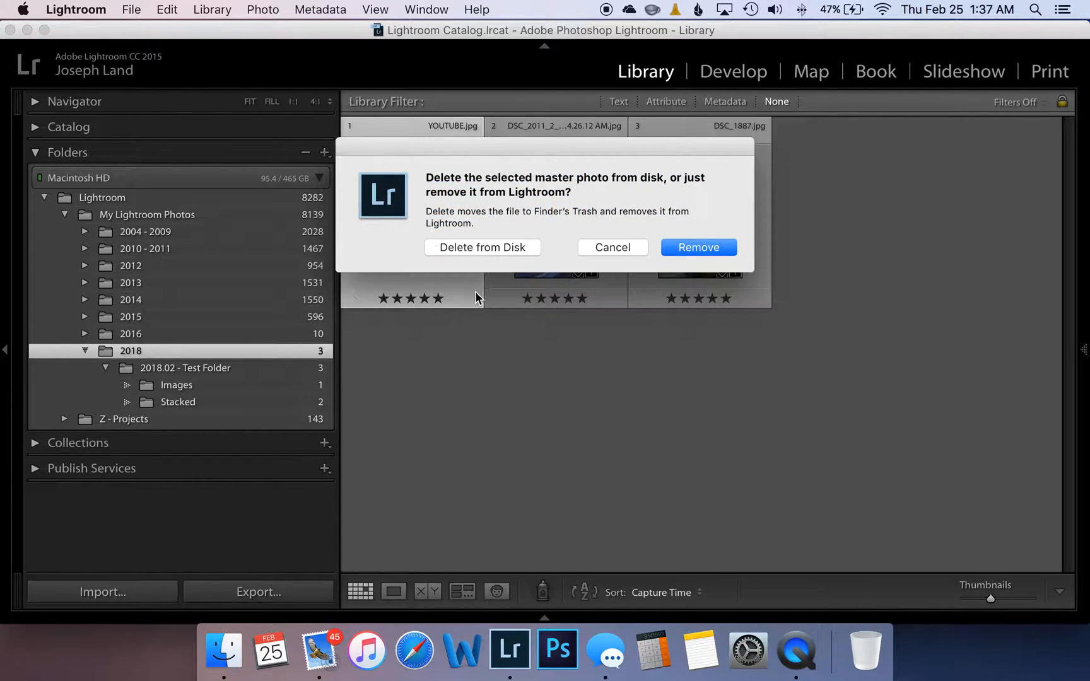
click(490, 247)
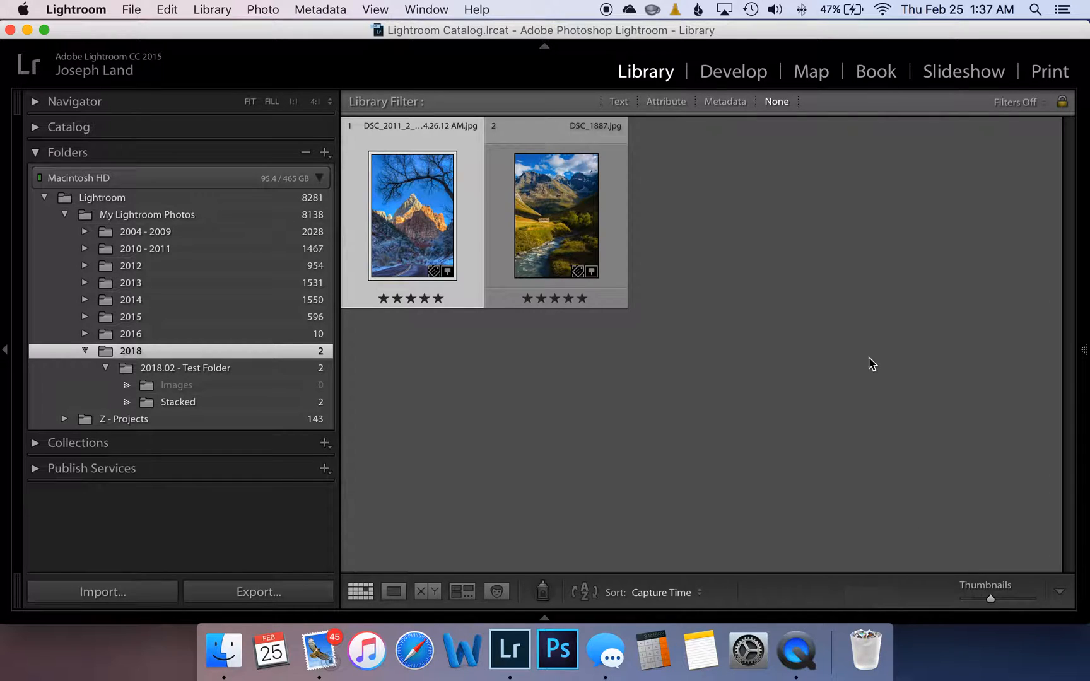
click(839, 339)
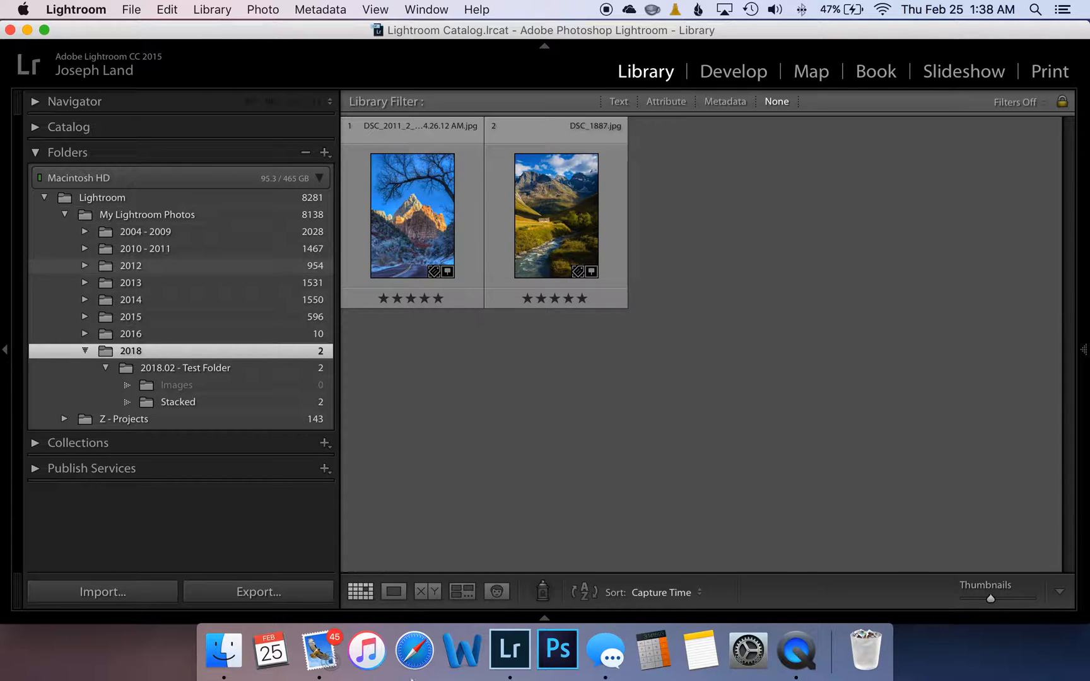
- Collapse the 2018.02 - Test Folder and 2018 folders in the folder list, and open the 2018 folder in Finder
click(105, 368)
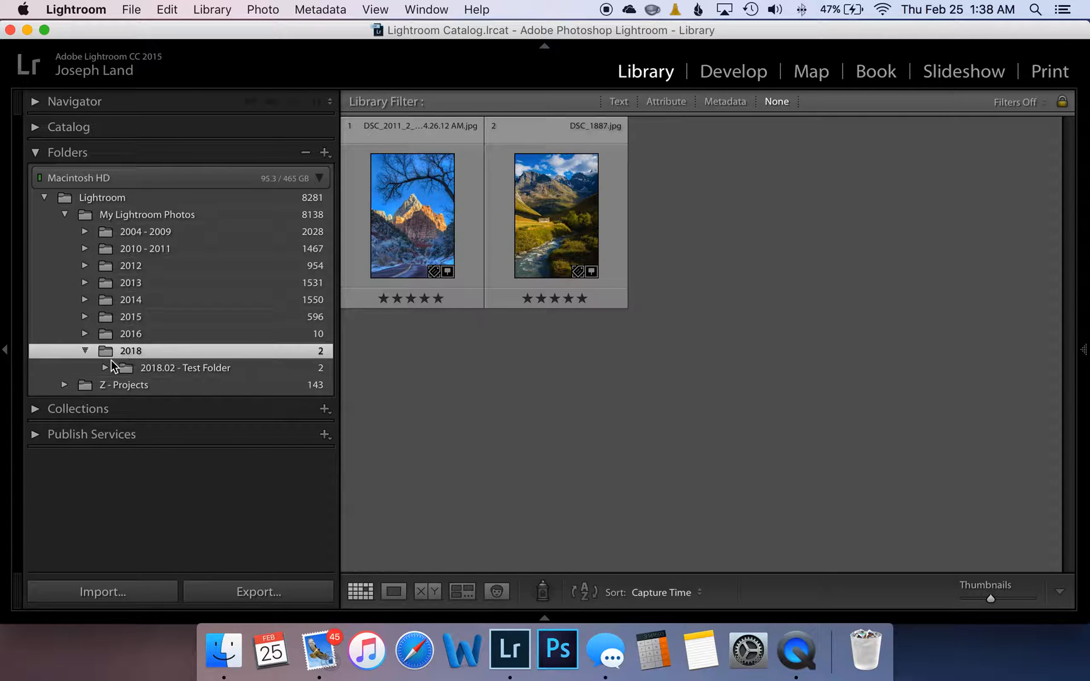
click(85, 351)
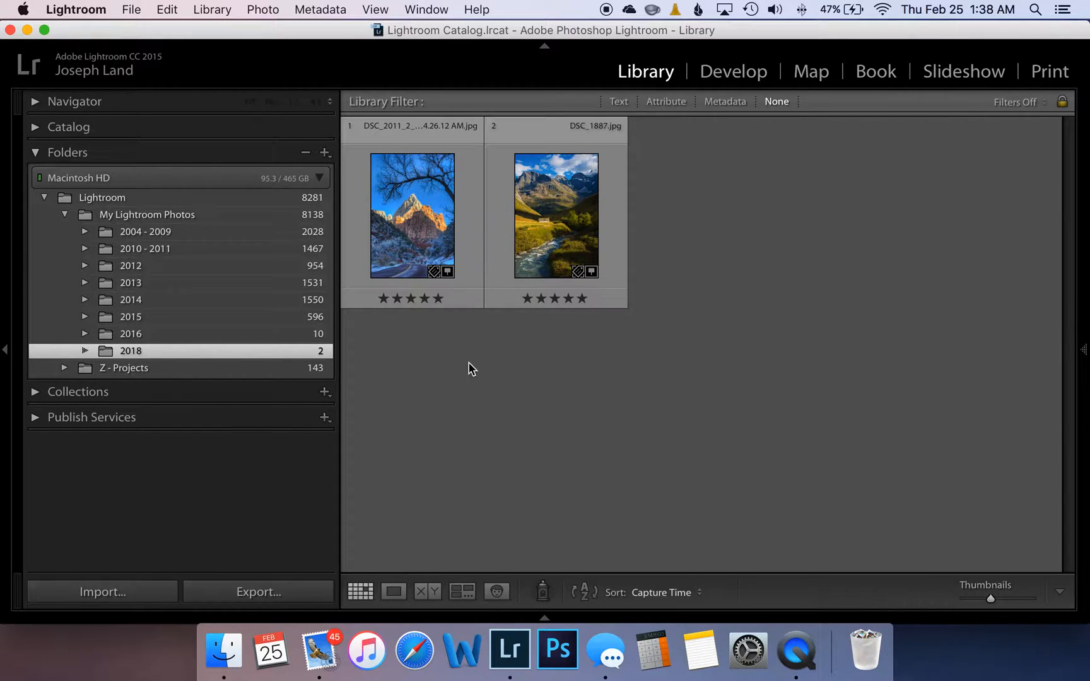
right_click(150, 348)
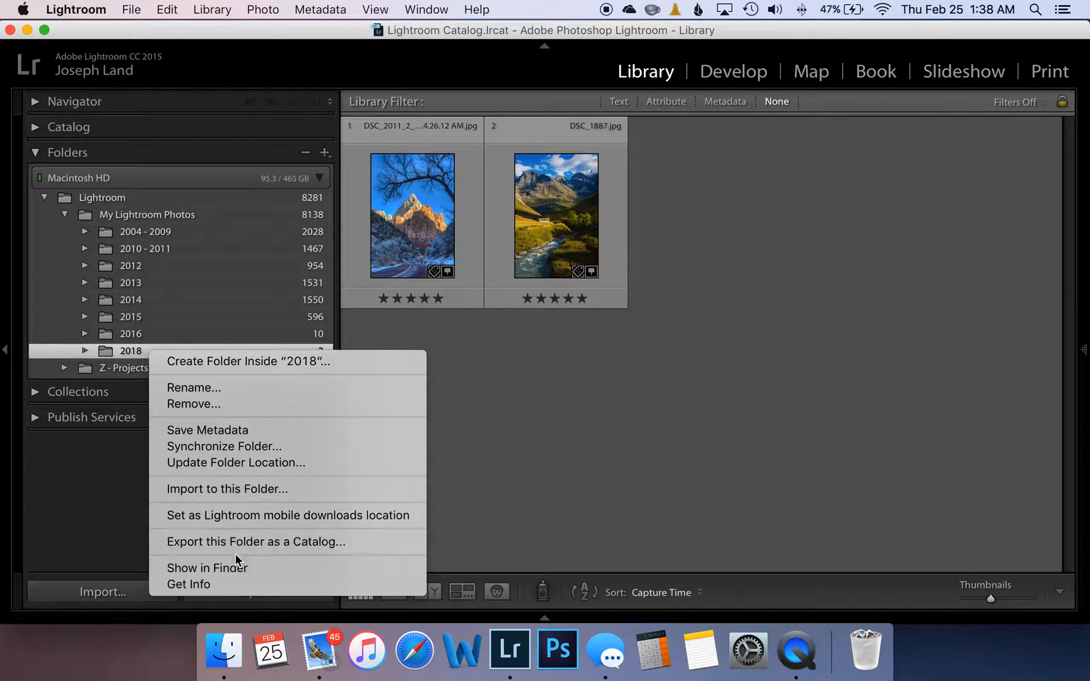
click(236, 569)
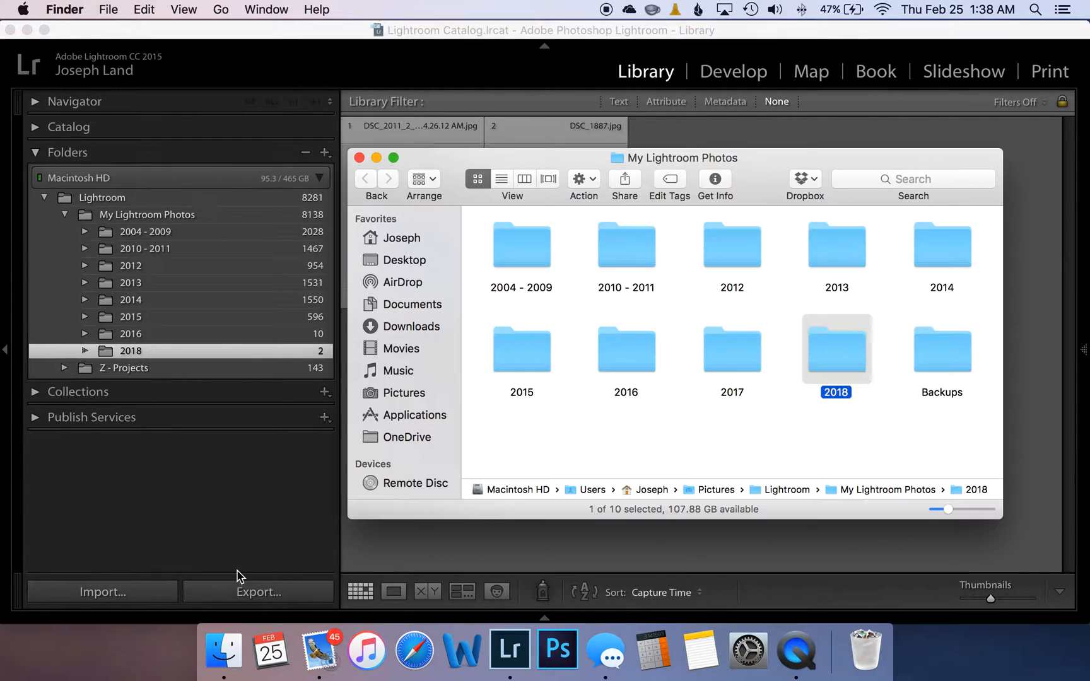
double_click(826, 346)
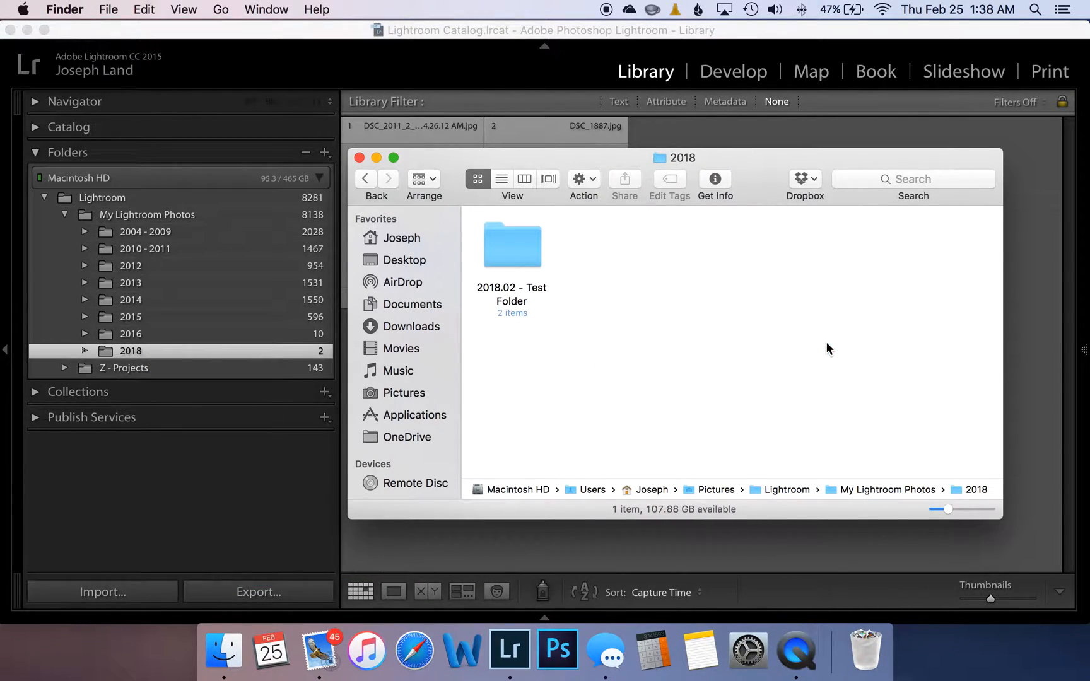
- Lock the 2018.02 - Test Folder in its Finder info window and close the window
click(513, 242)
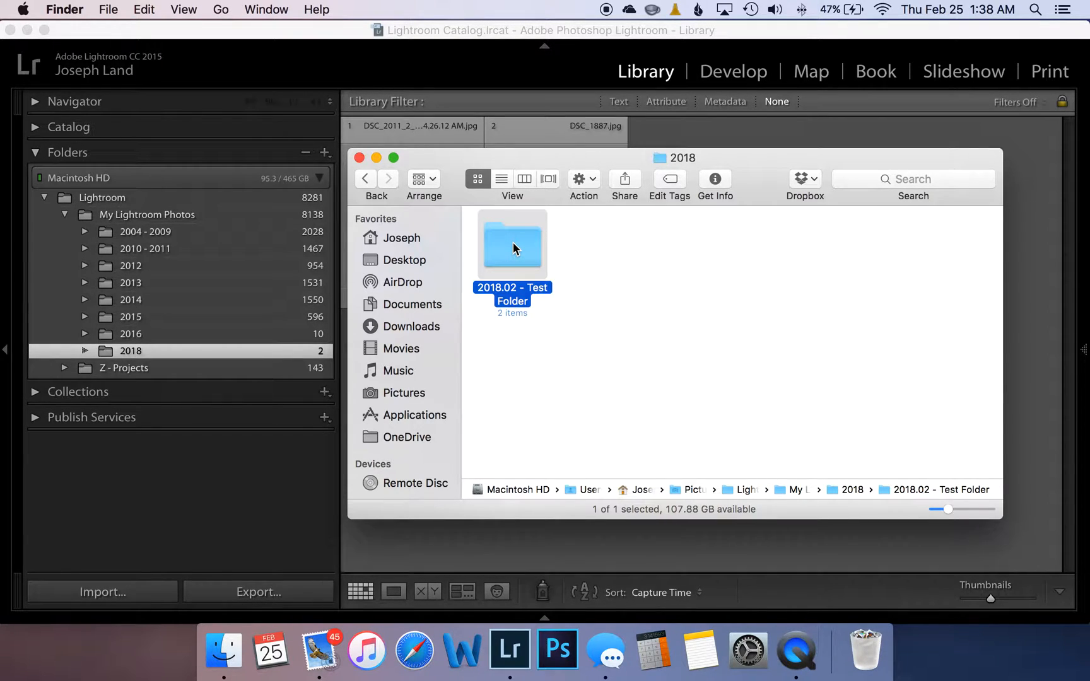
right_click(513, 243)
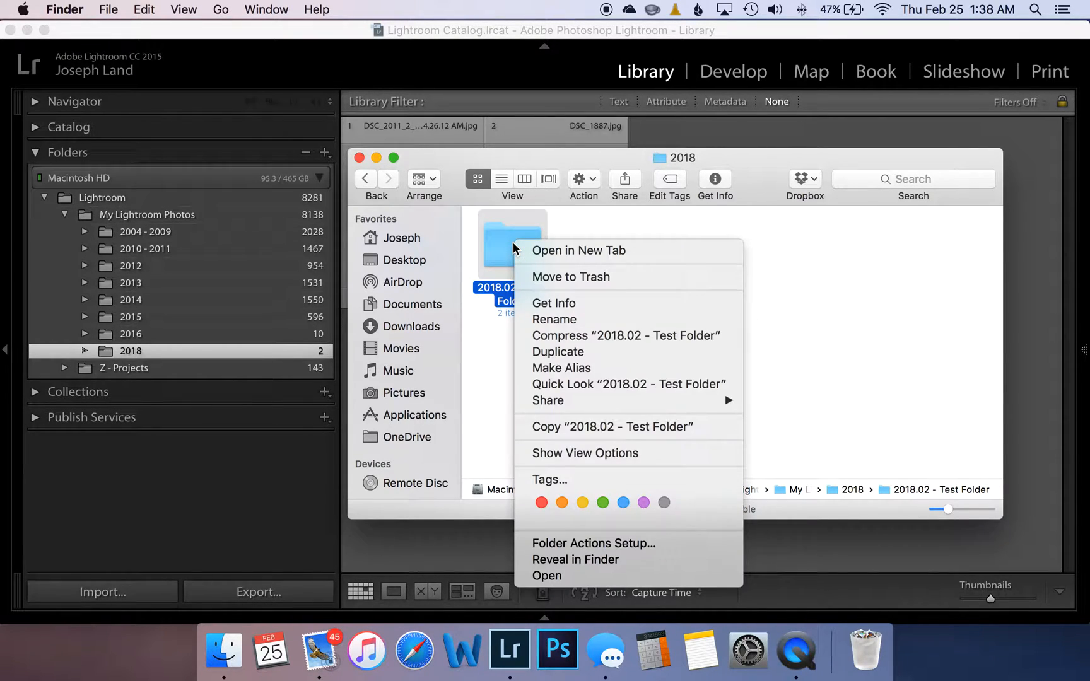
click(560, 304)
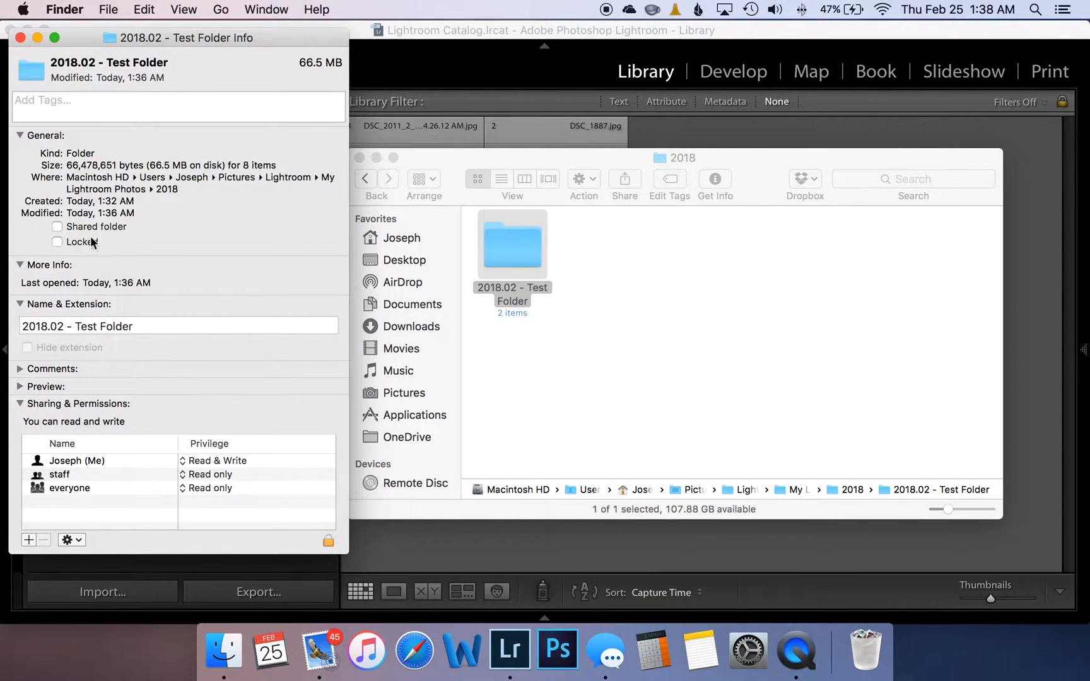
click(56, 242)
click(21, 38)
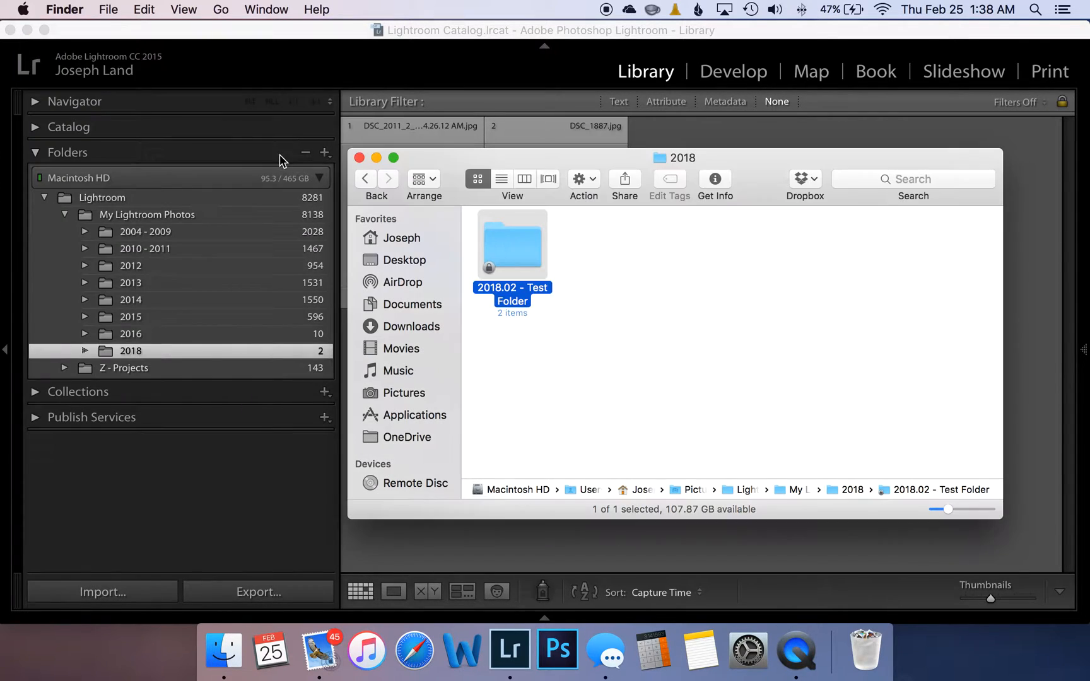
- Close the Finder window and delete DSC_1887.jpg in the 2018 folder from disk
click(359, 157)
click(632, 406)
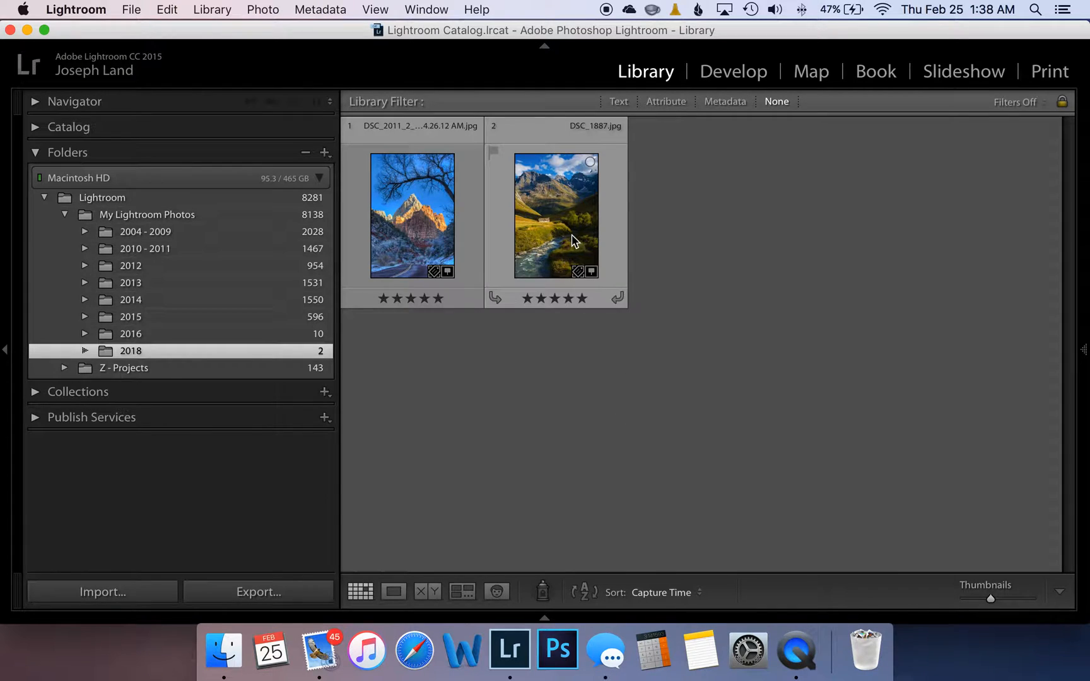
click(573, 239)
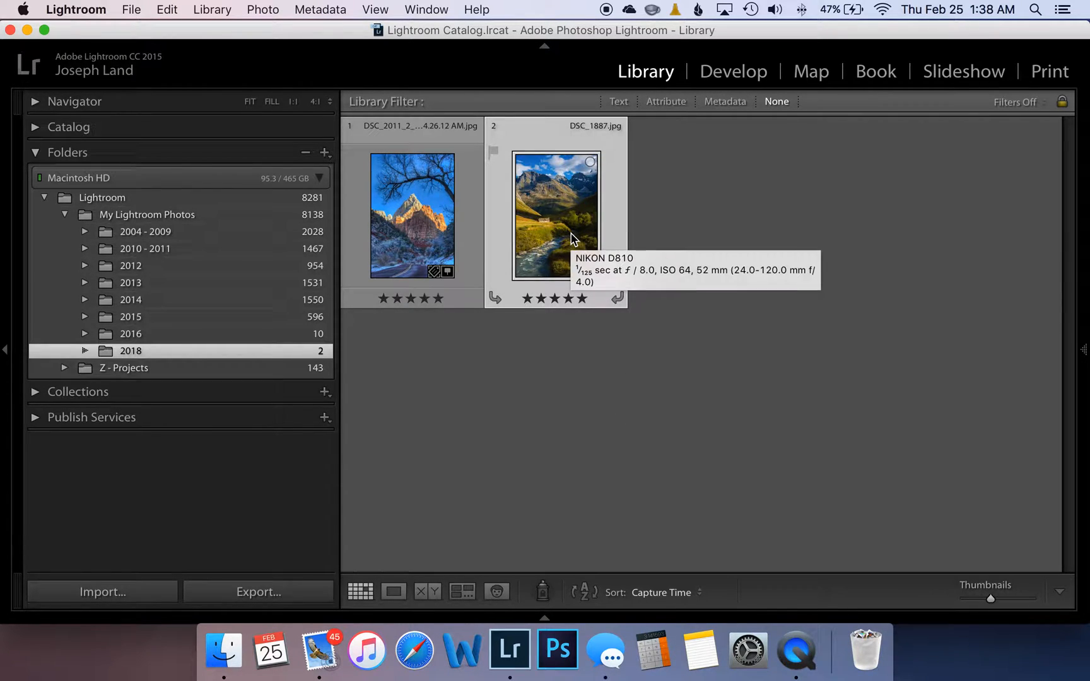
key(Delete)
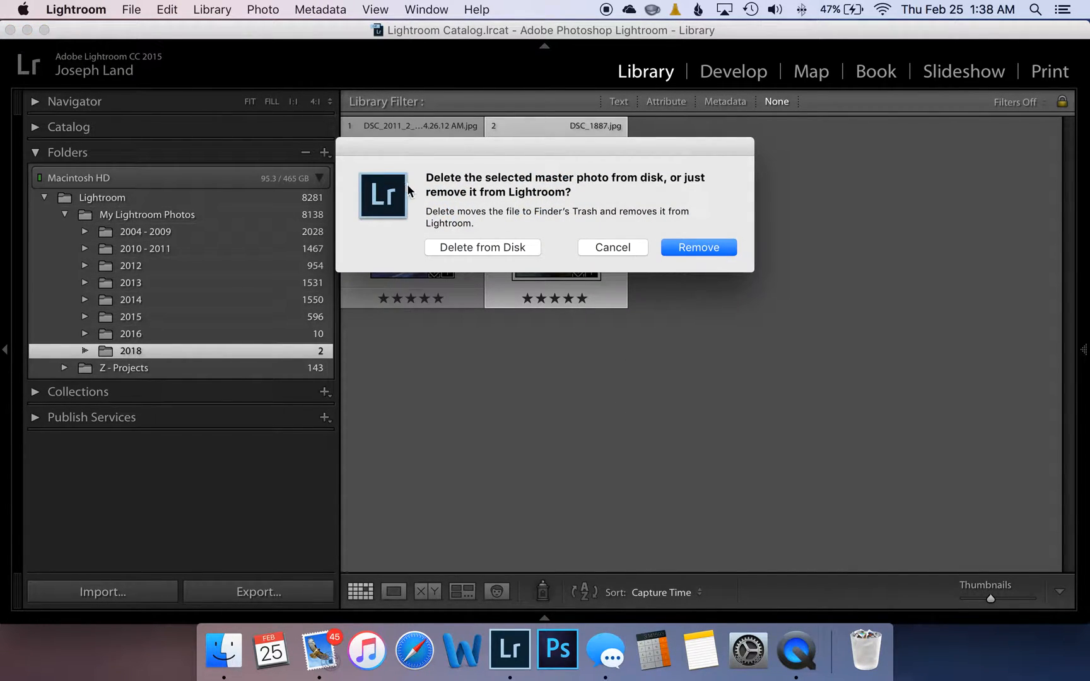
click(461, 247)
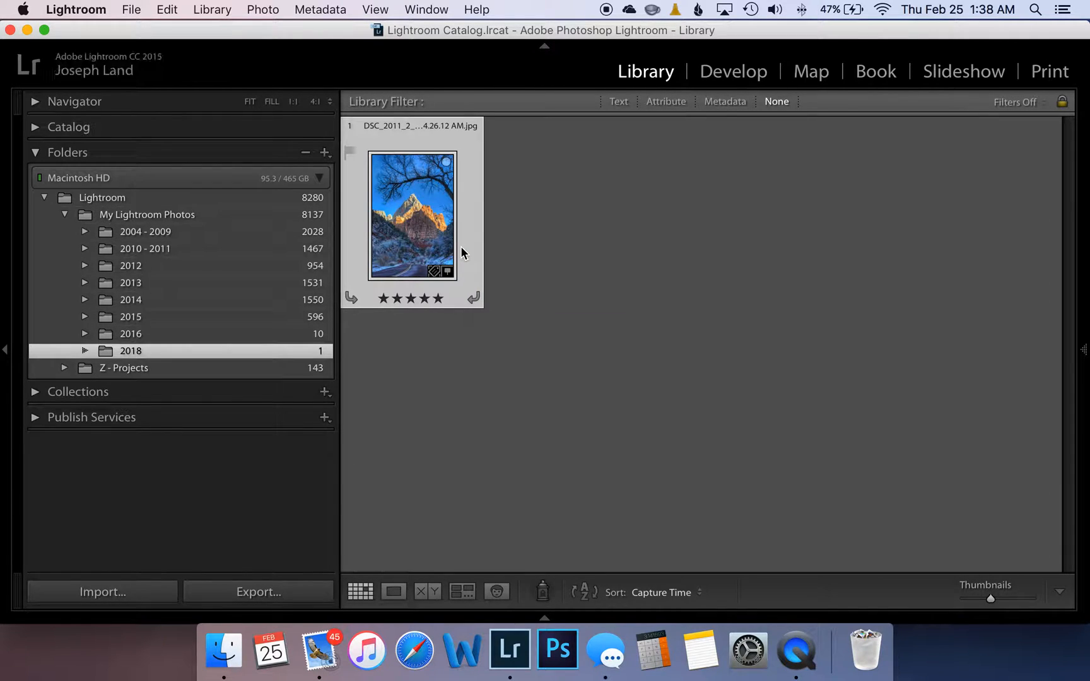
- Check the Trash for the deleted photos and close its window
click(877, 646)
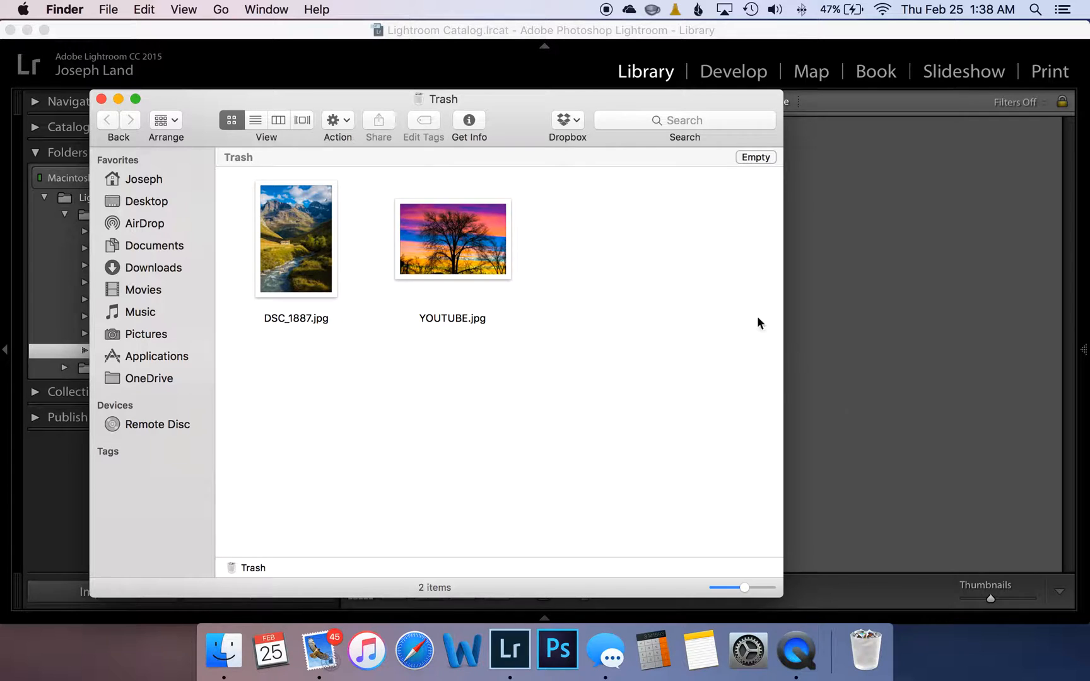
click(101, 99)
click(397, 369)
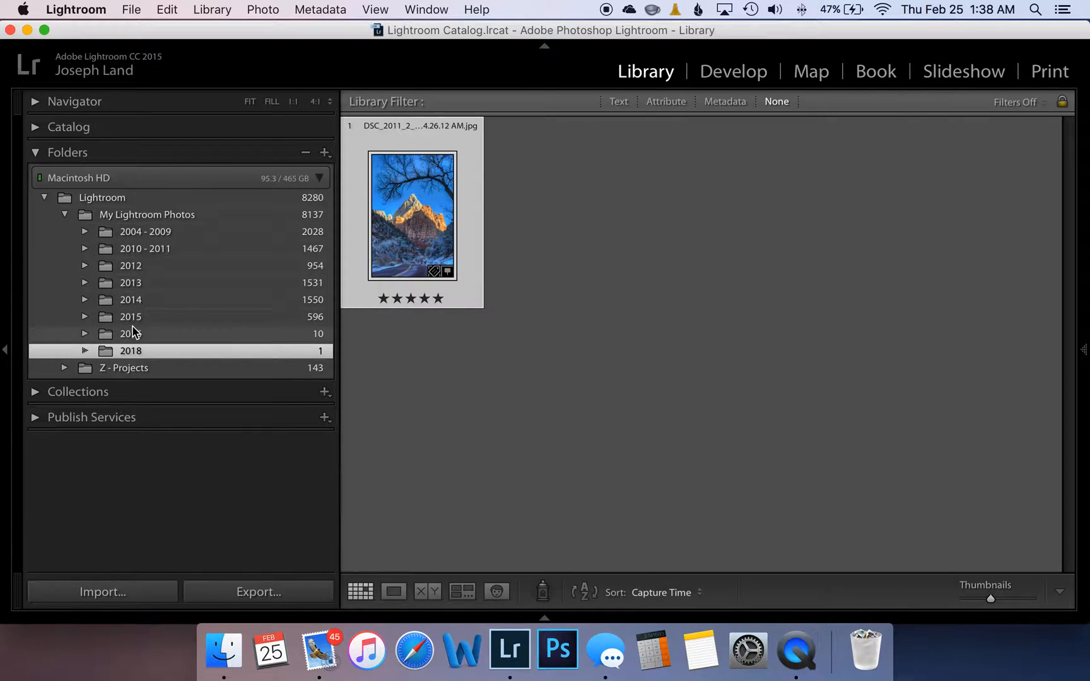
- Expand the 2018 folder in the folder list and open its contents in Finder
click(85, 352)
click(493, 376)
right_click(107, 351)
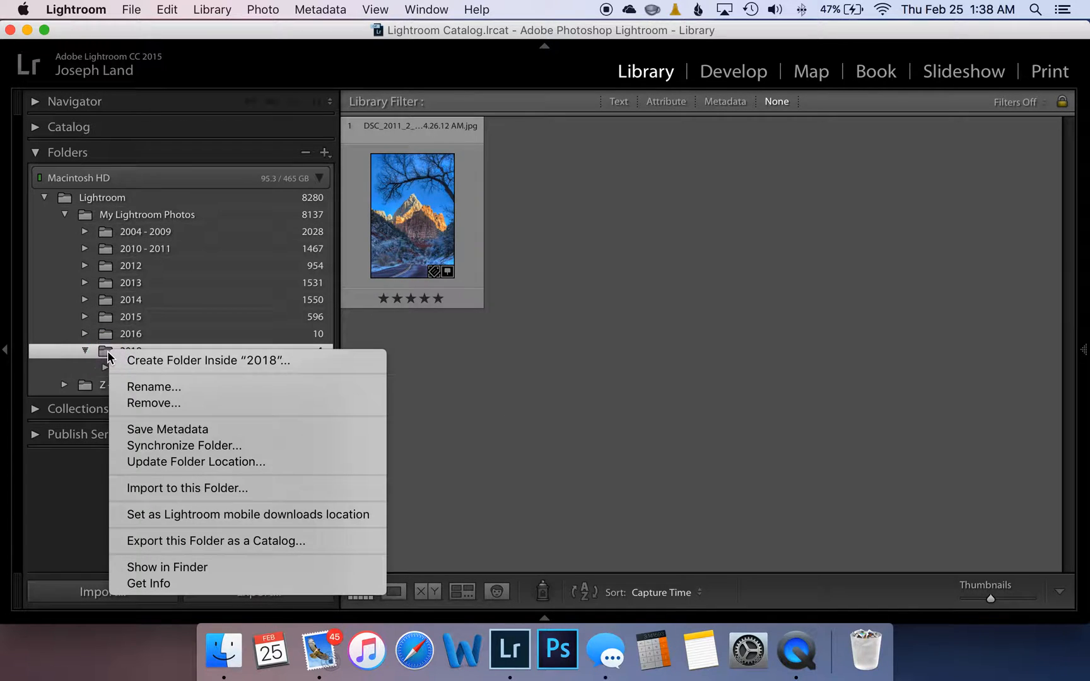
click(168, 569)
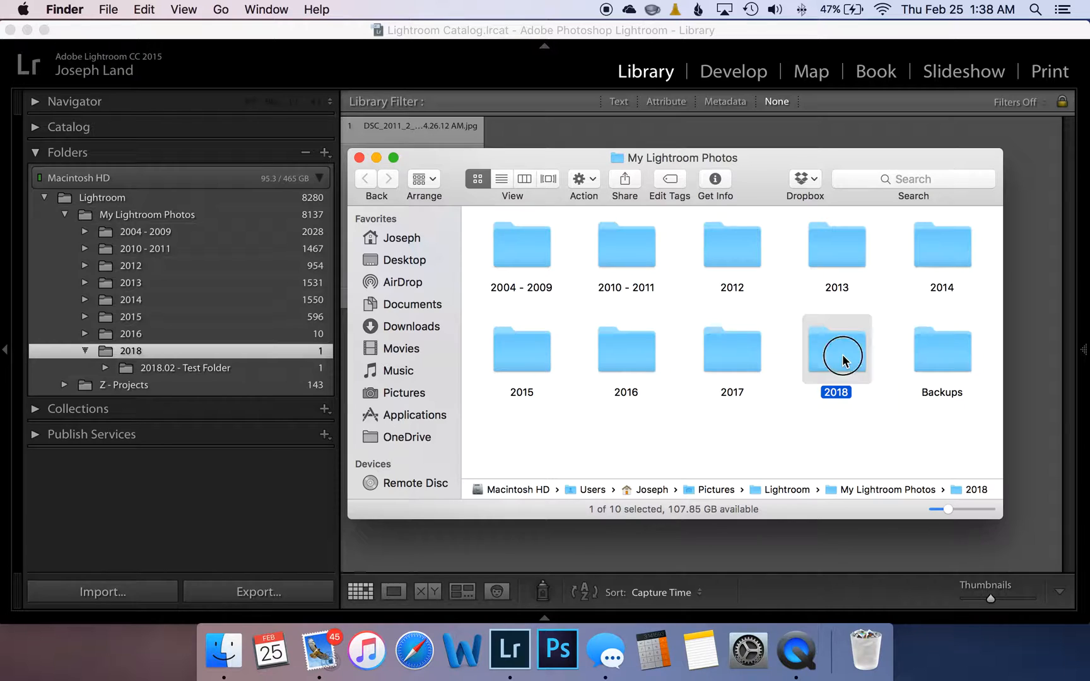
double_click(842, 355)
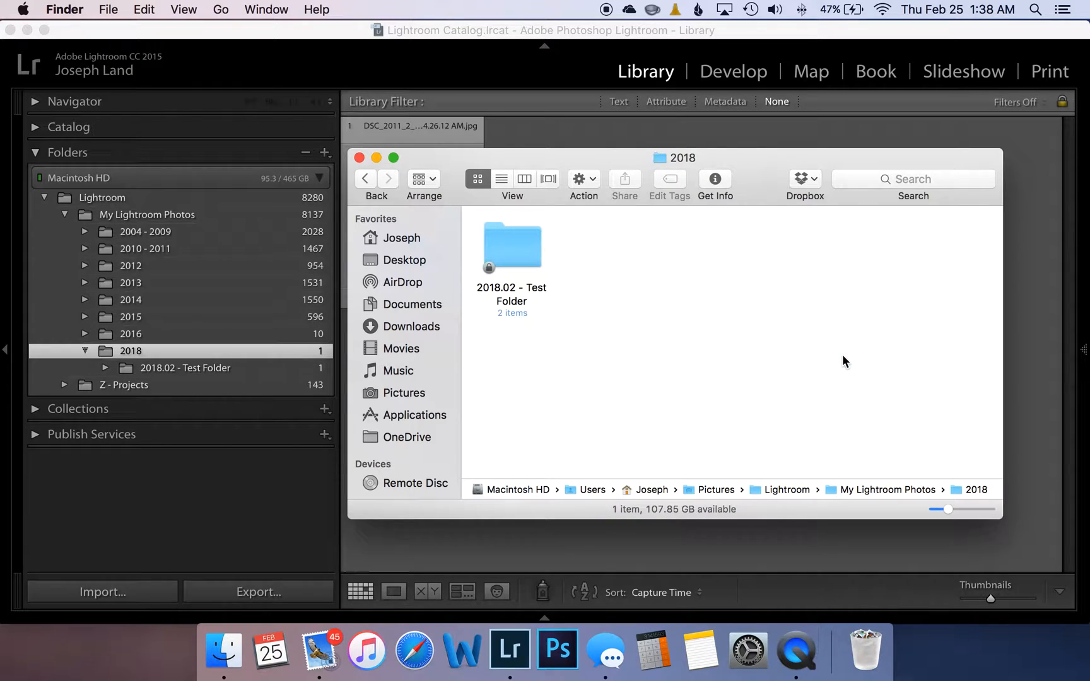
- Unlock the 2018.02 - Test Folder in its Finder info window and close that window
right_click(516, 255)
right_click(506, 251)
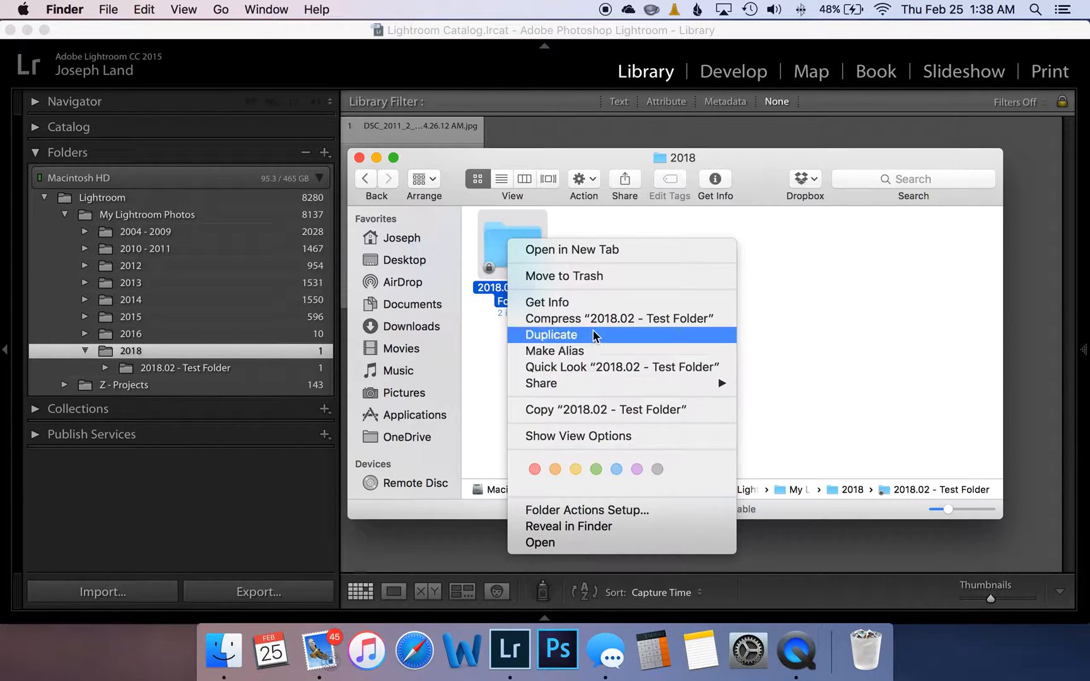
click(555, 303)
click(83, 242)
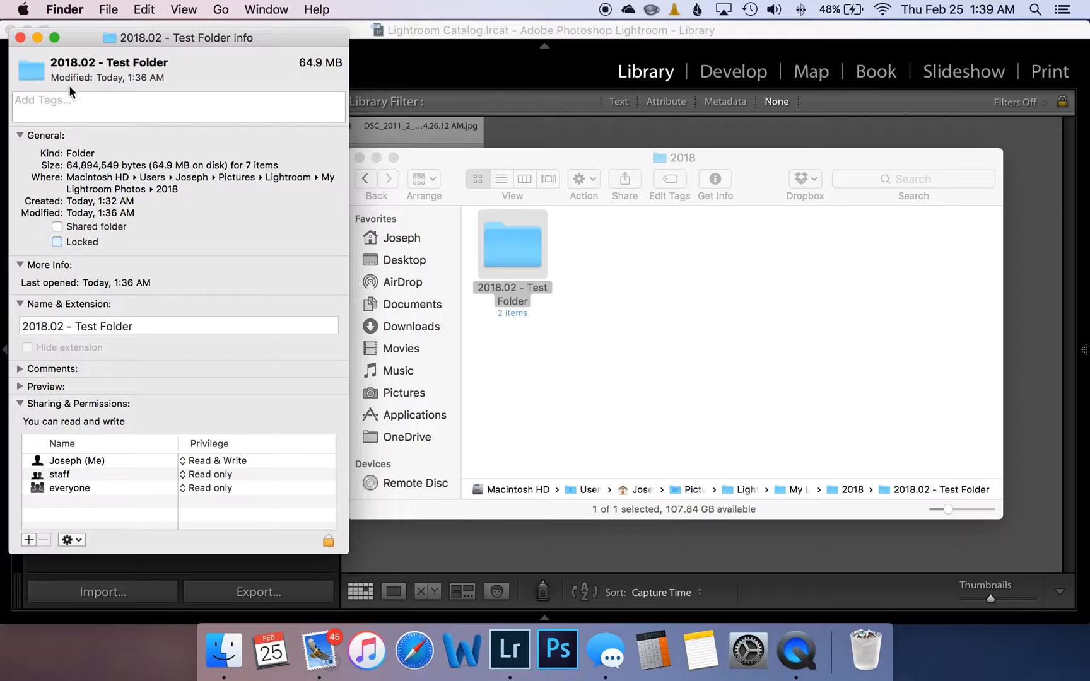
click(20, 37)
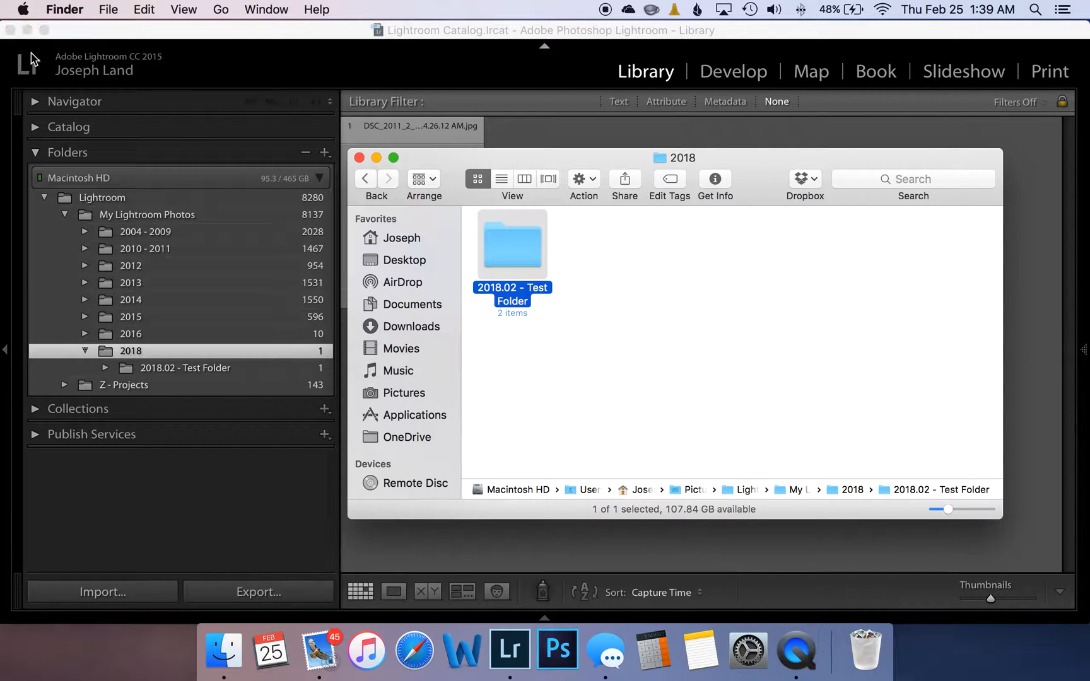
- Examine the files in the Images and Stacked subfolders of 2018.02 - Test Folder, and return to the parent folder
double_click(514, 264)
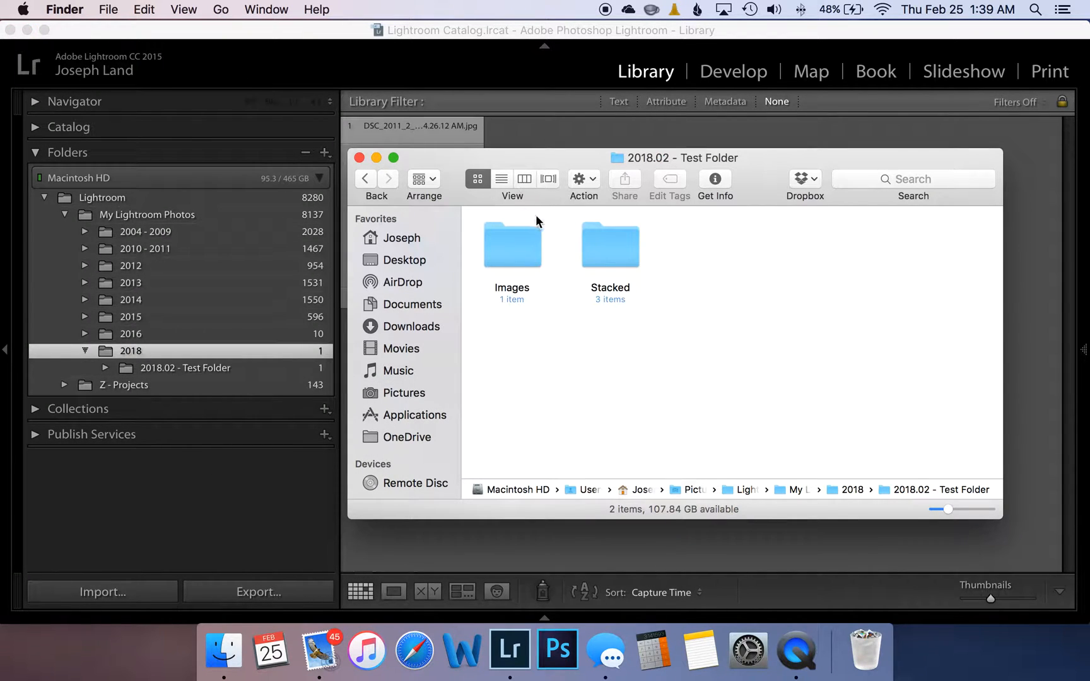
double_click(526, 252)
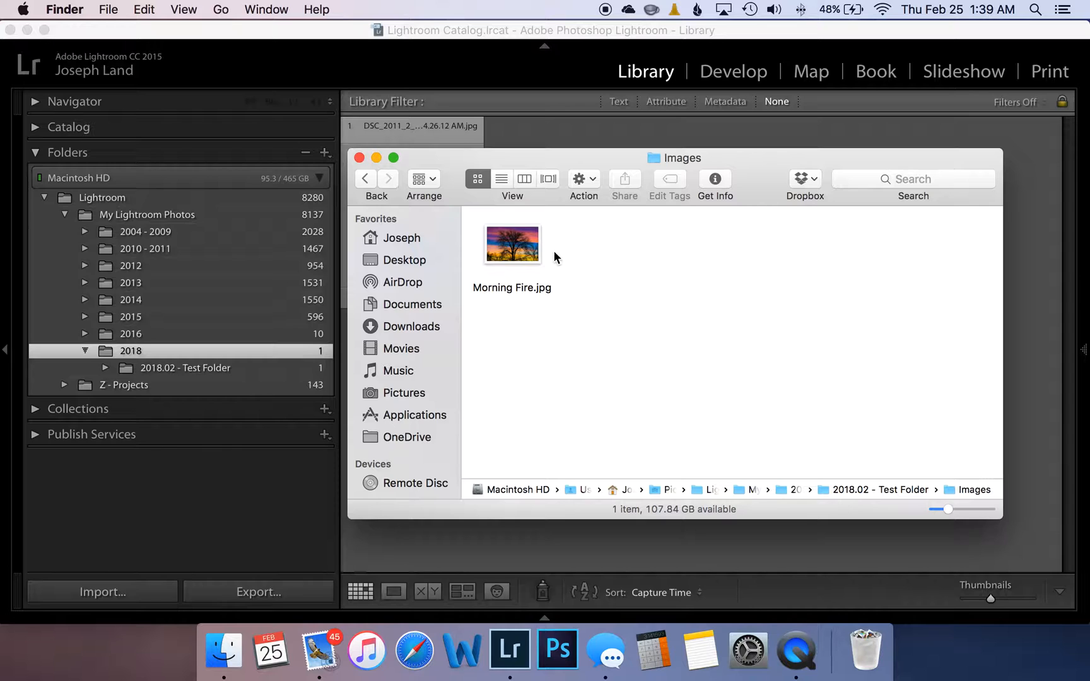
drag(502, 154, 624, 148)
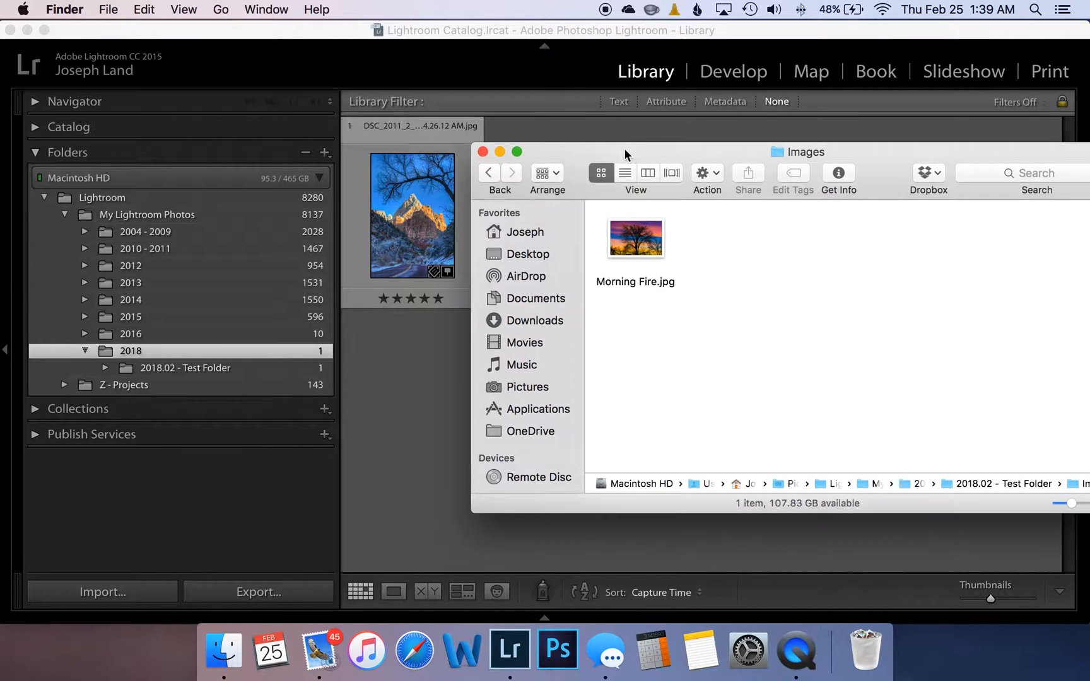
click(491, 172)
double_click(727, 239)
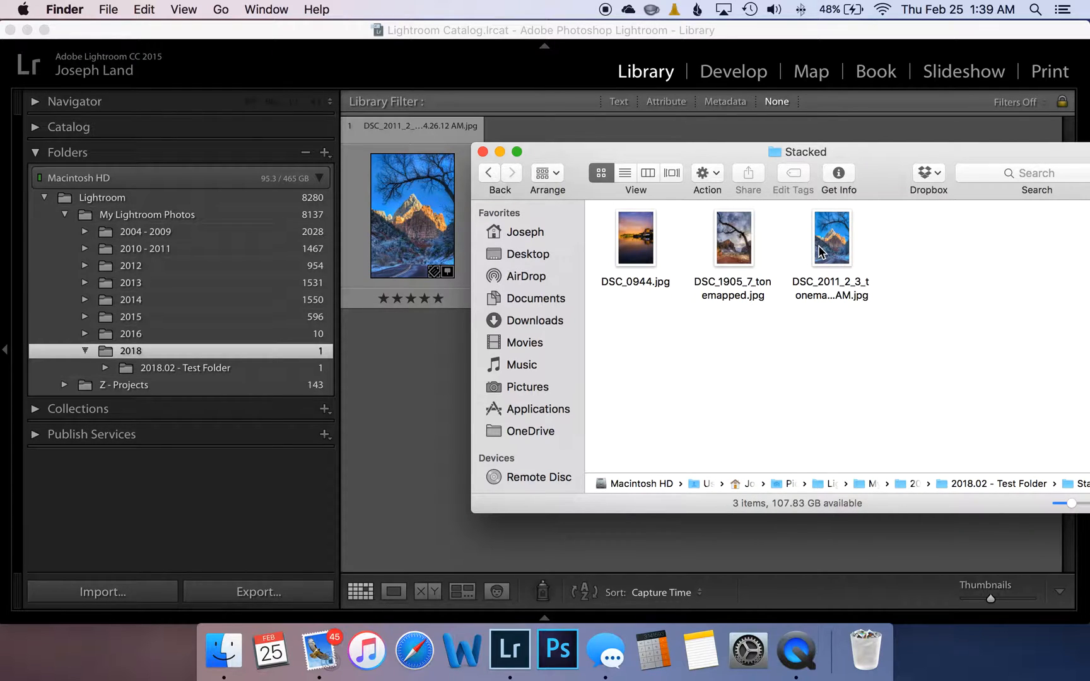
click(489, 173)
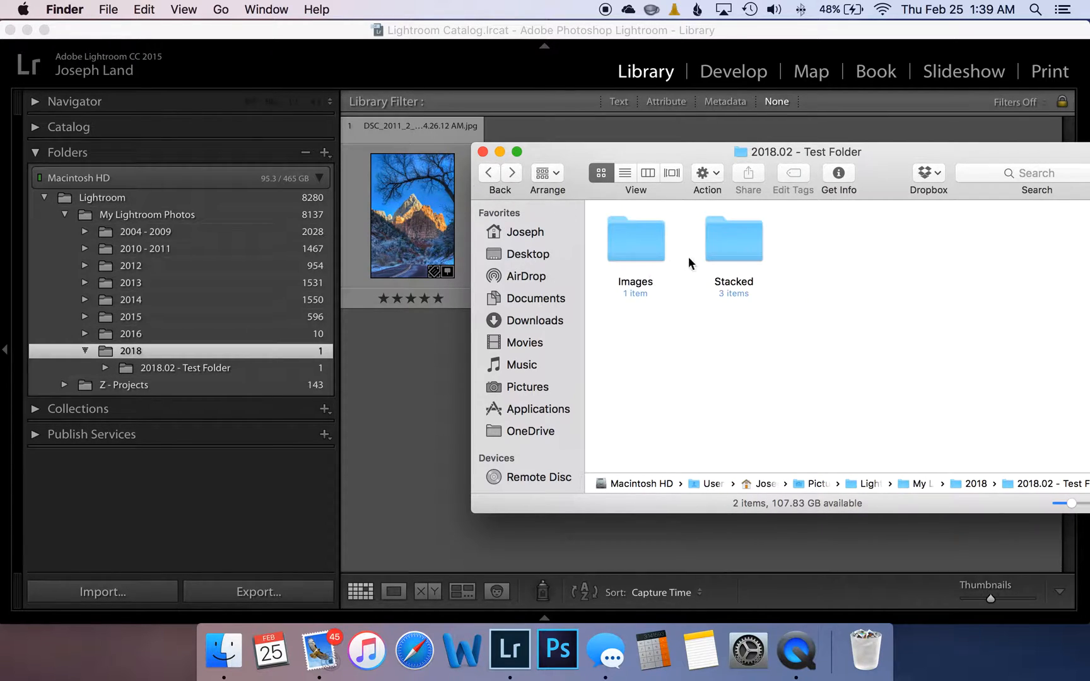
- Lock the Stacked subfolder in its Finder info window, and close the info and Finder windows
right_click(751, 231)
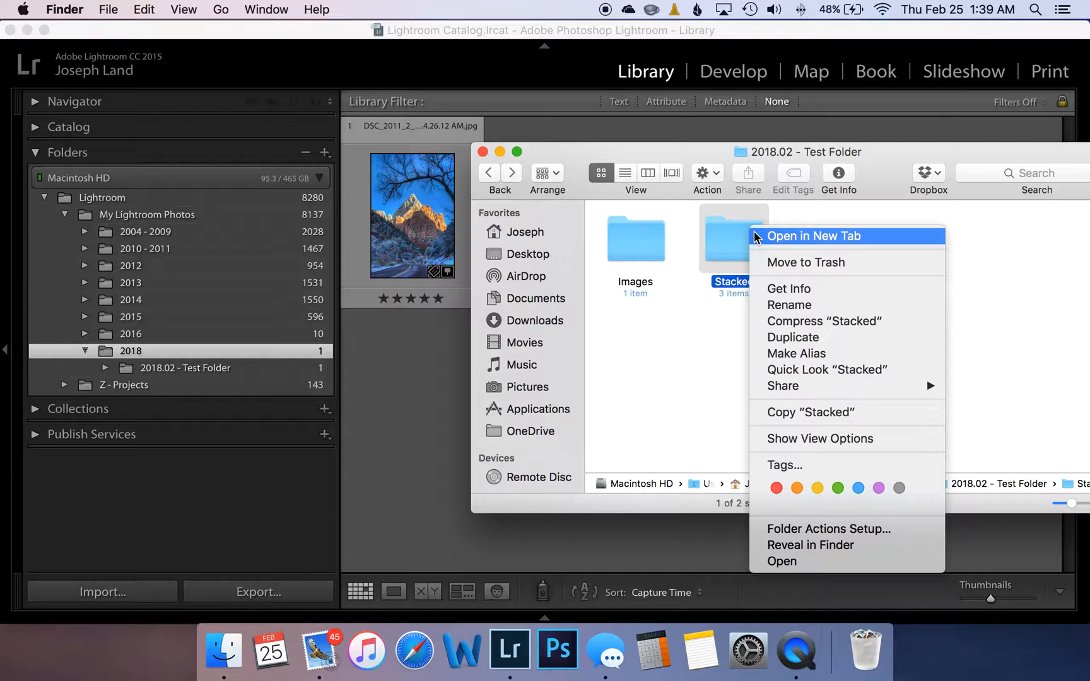
click(842, 289)
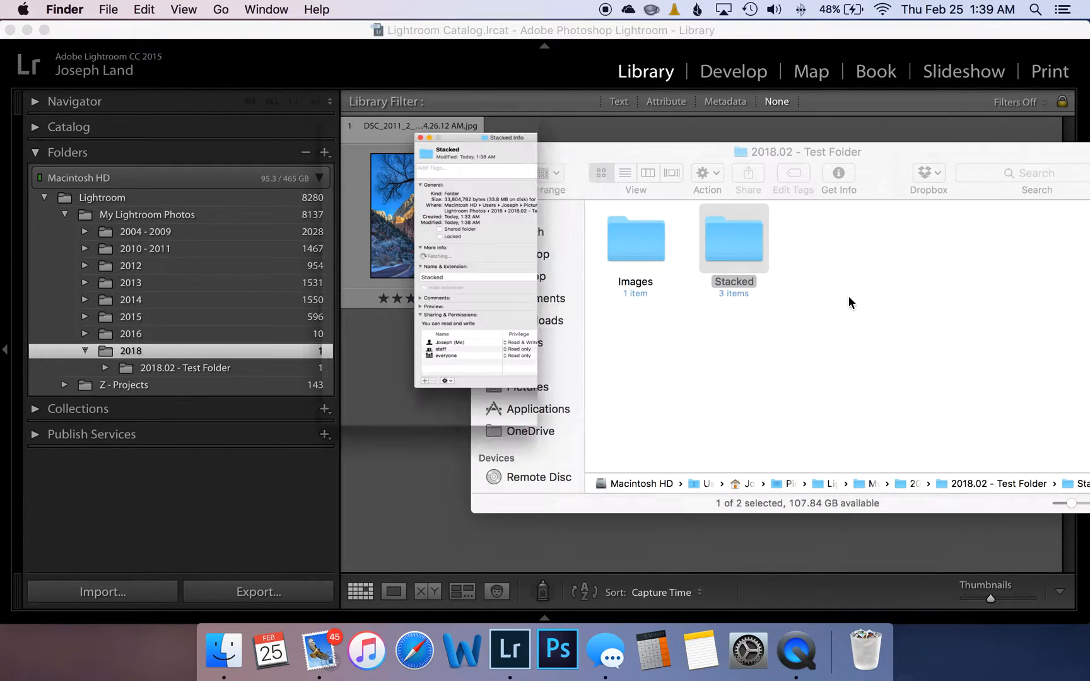
click(81, 242)
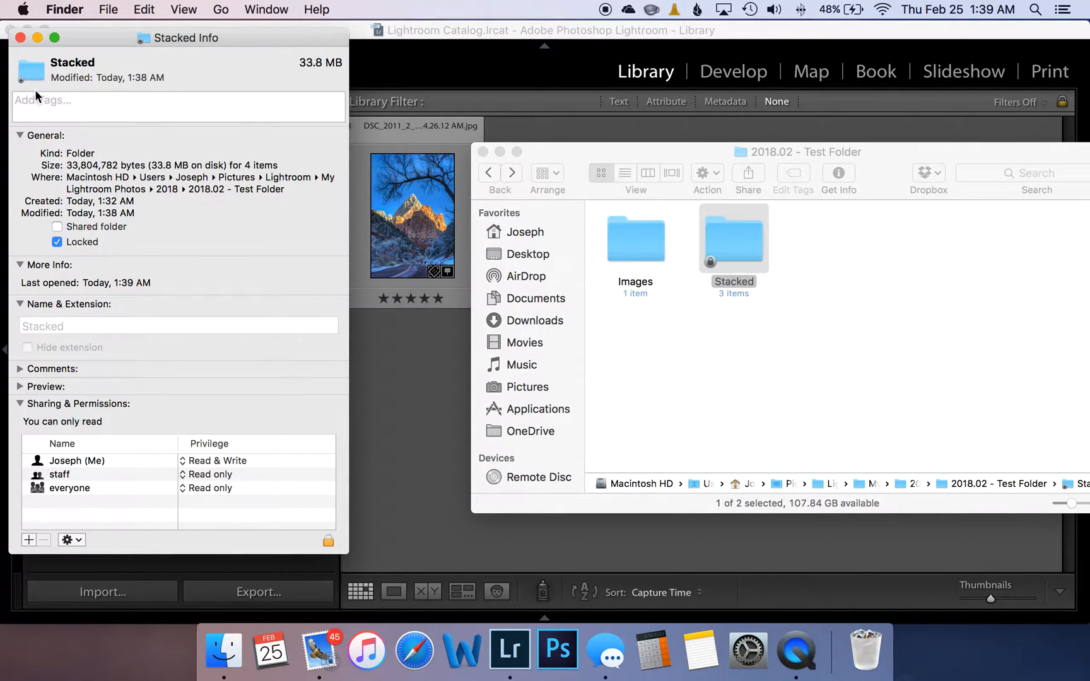
click(20, 38)
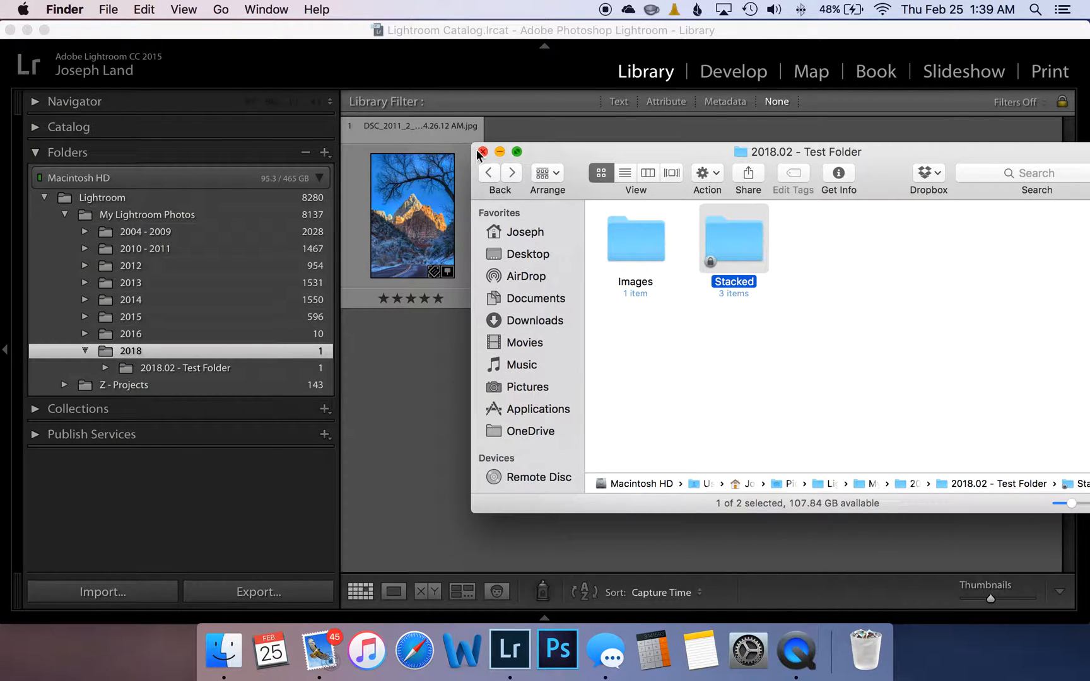
click(482, 152)
click(536, 346)
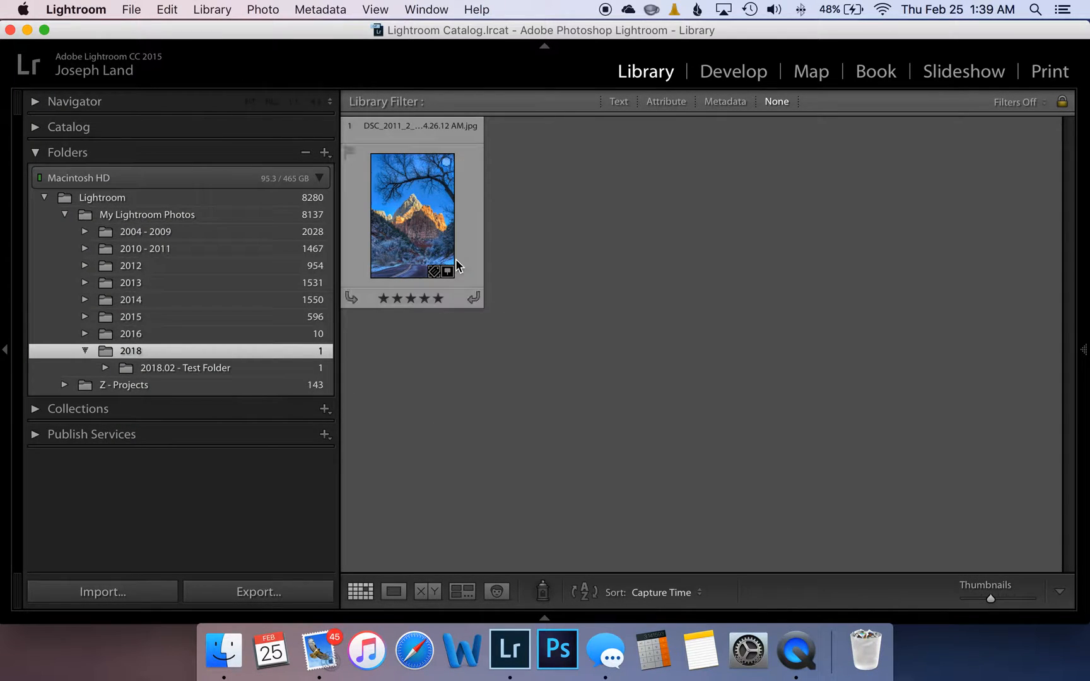
- Try to delete DSC_2011_2_3_tonemapped 4.26.12 AM.jpg from disk
click(420, 214)
key(Delete)
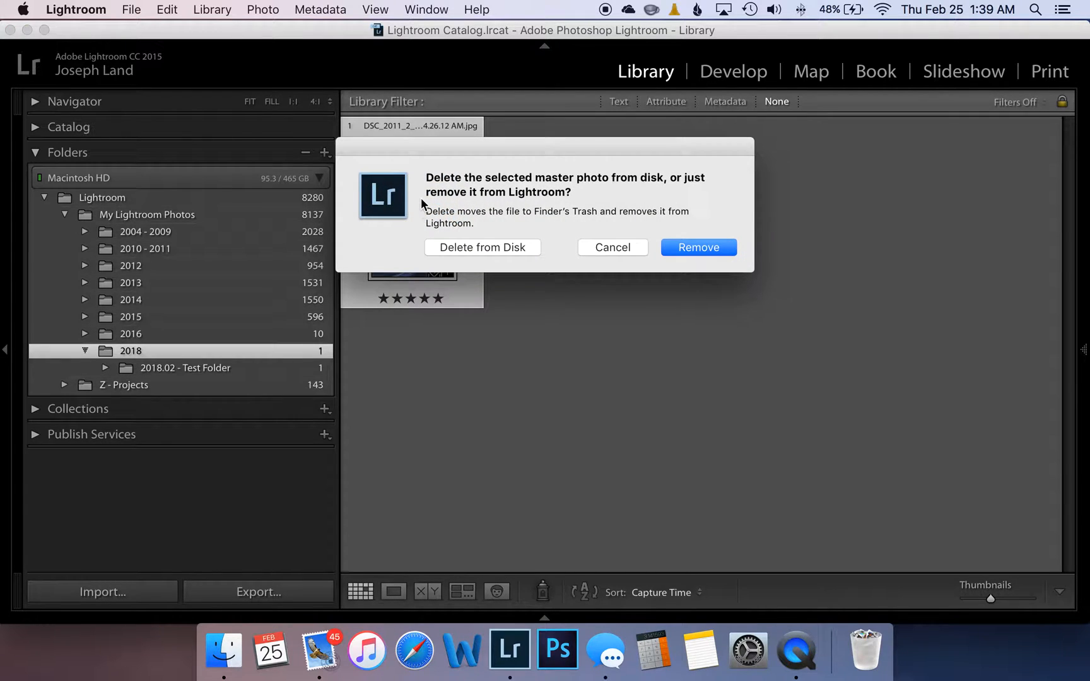
click(464, 250)
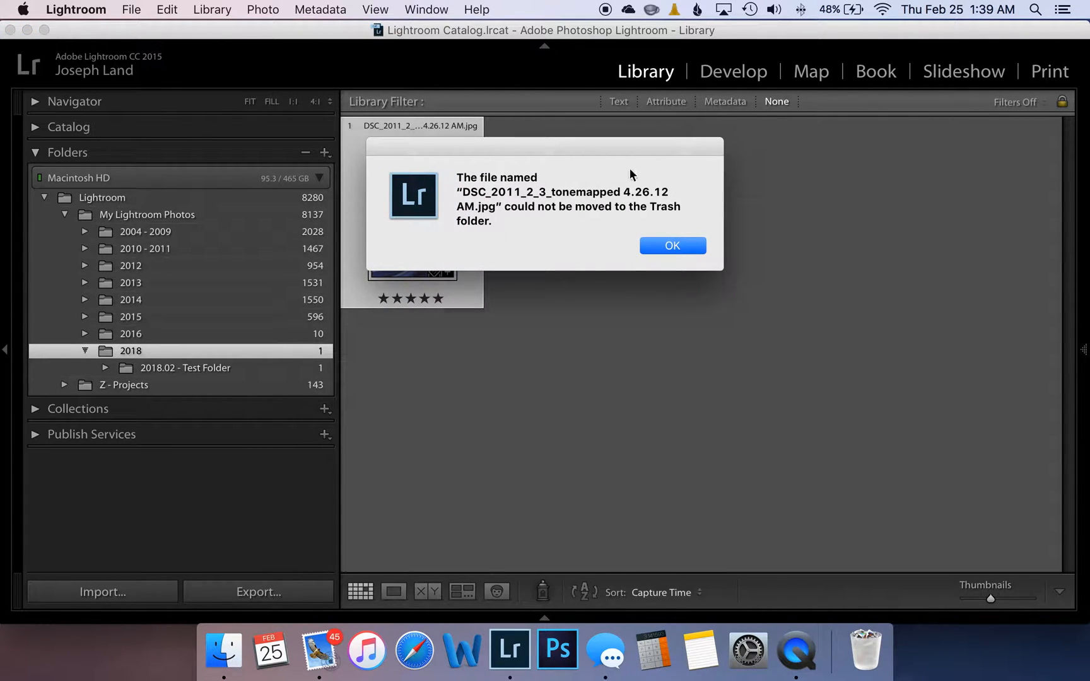
click(675, 246)
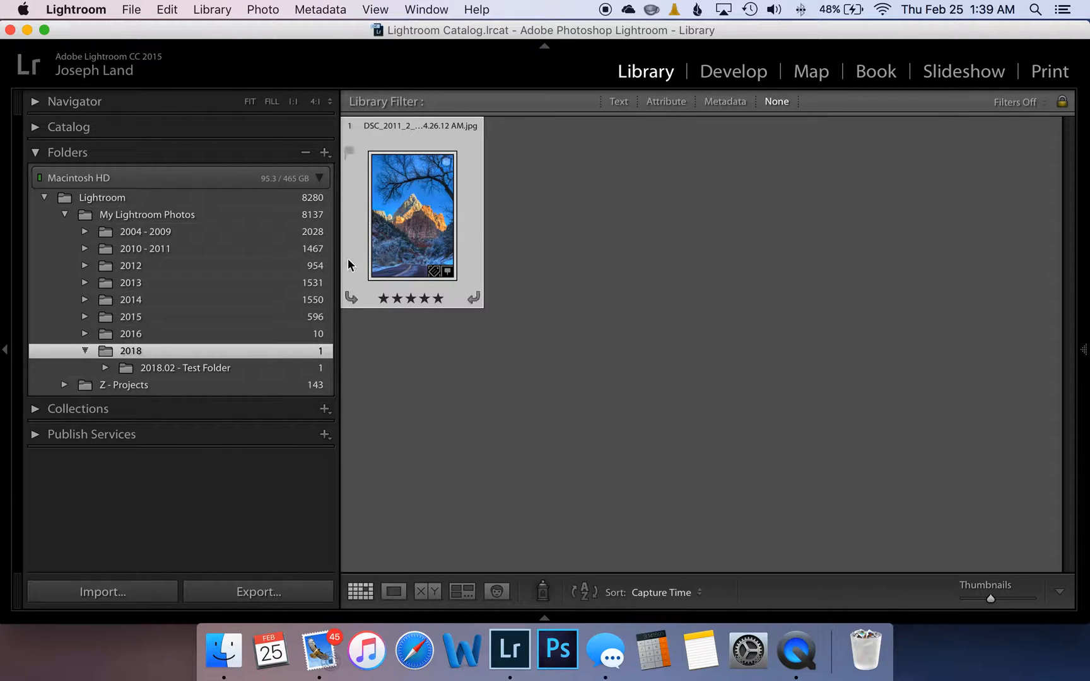
- Expand 2018.02 - Test Folder, unlock its Stacked subfolder in the info window, and close that window
click(105, 368)
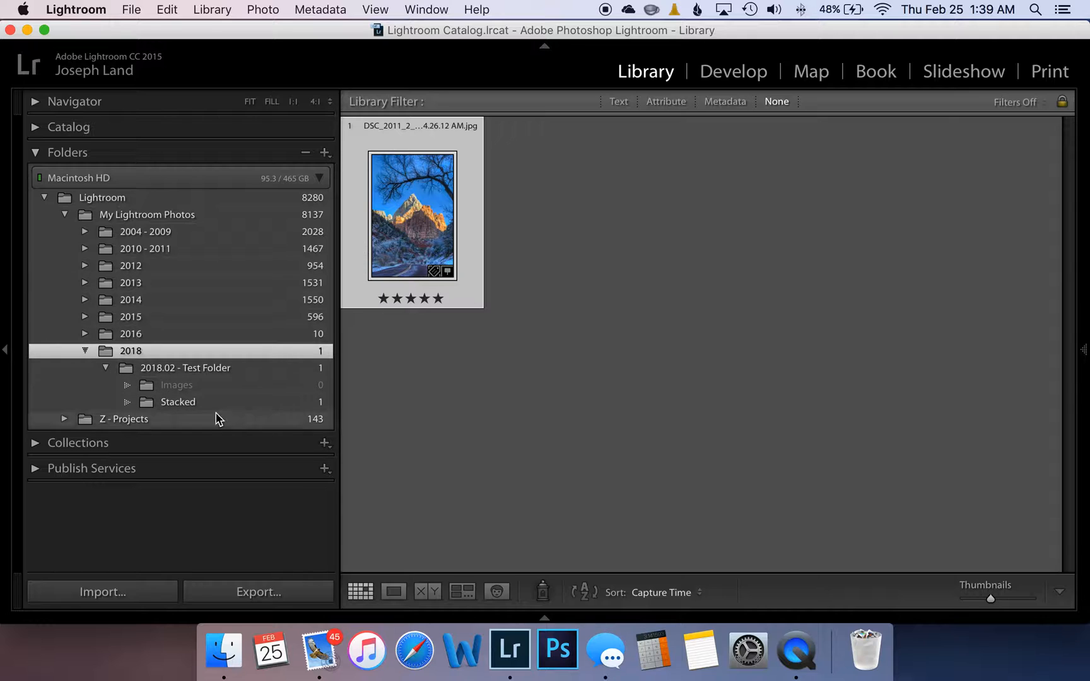
right_click(198, 404)
click(184, 404)
click(181, 401)
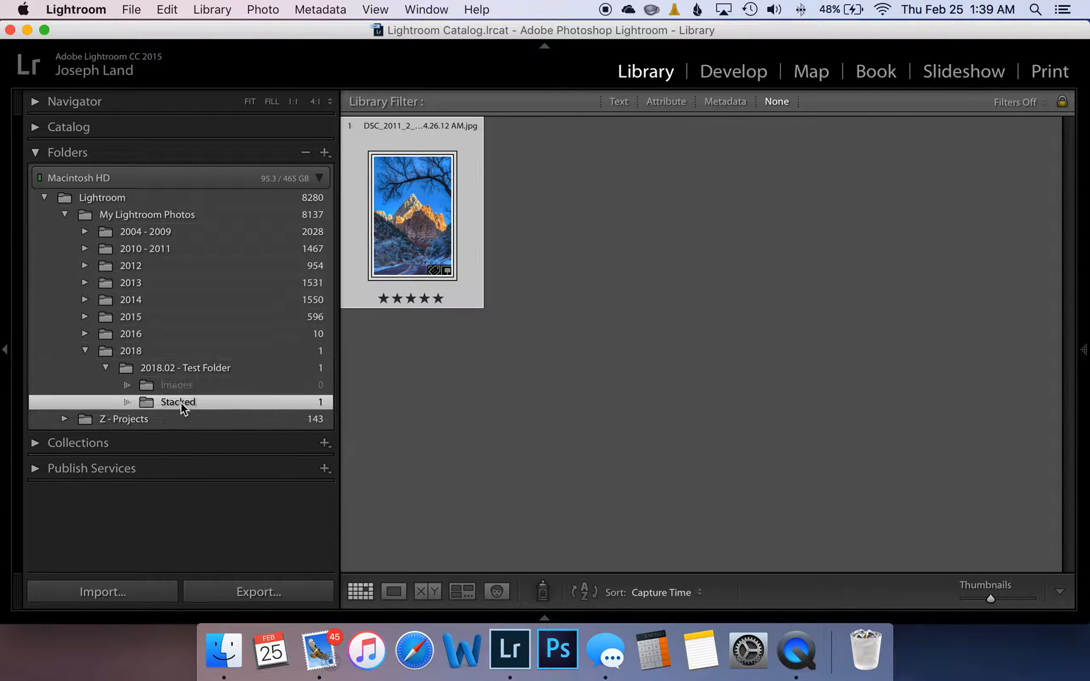
right_click(180, 402)
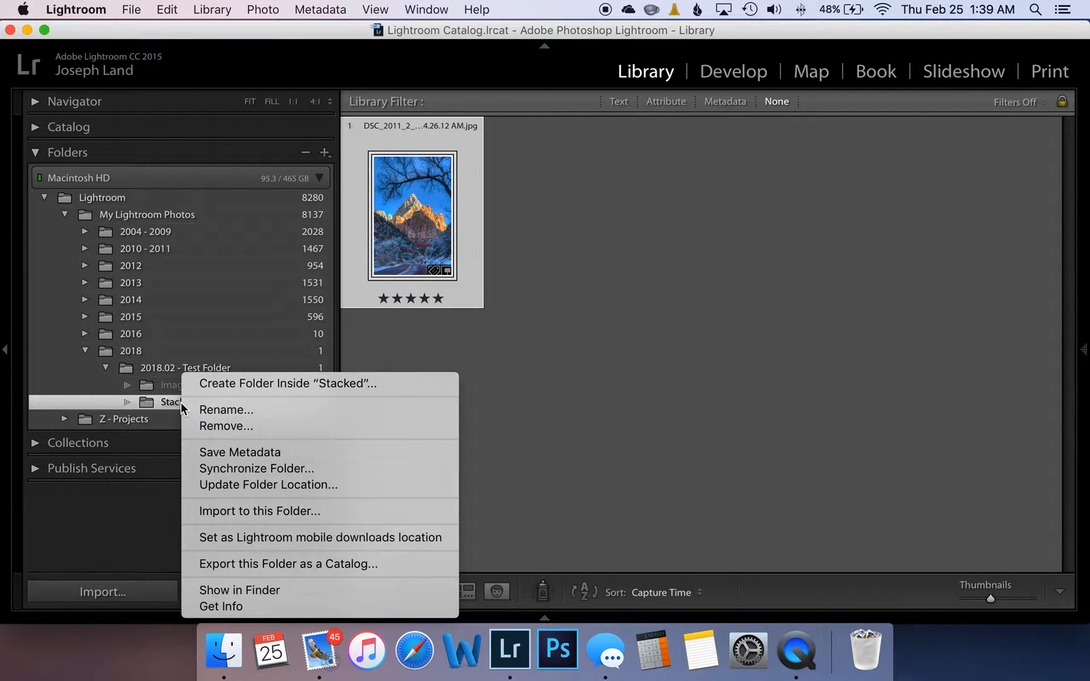
click(230, 607)
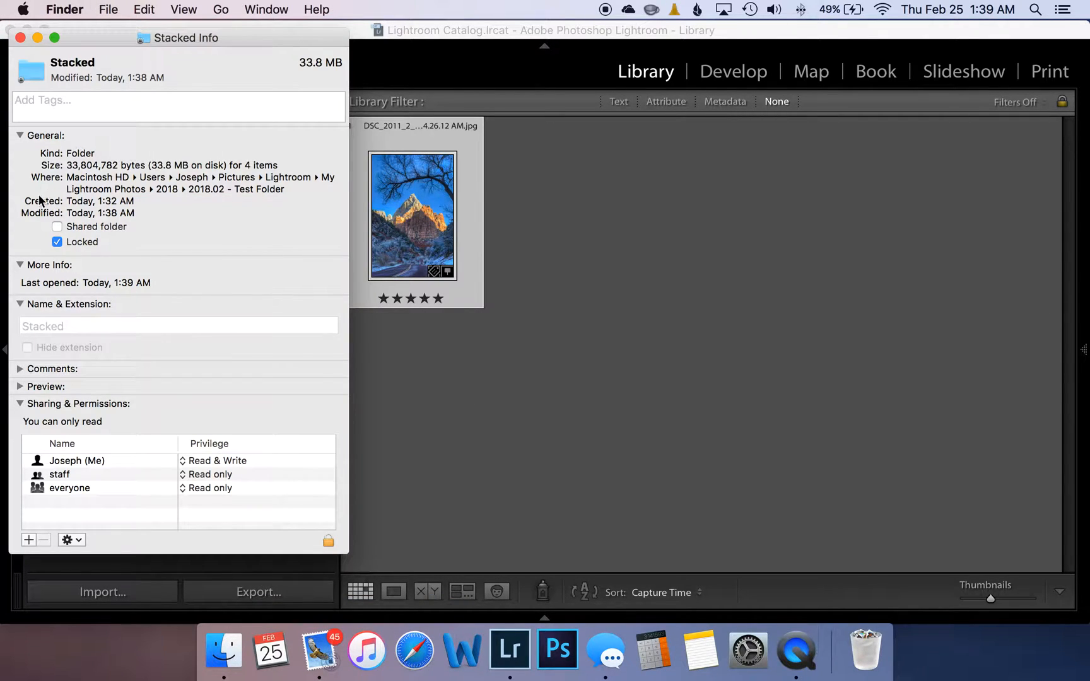
click(58, 241)
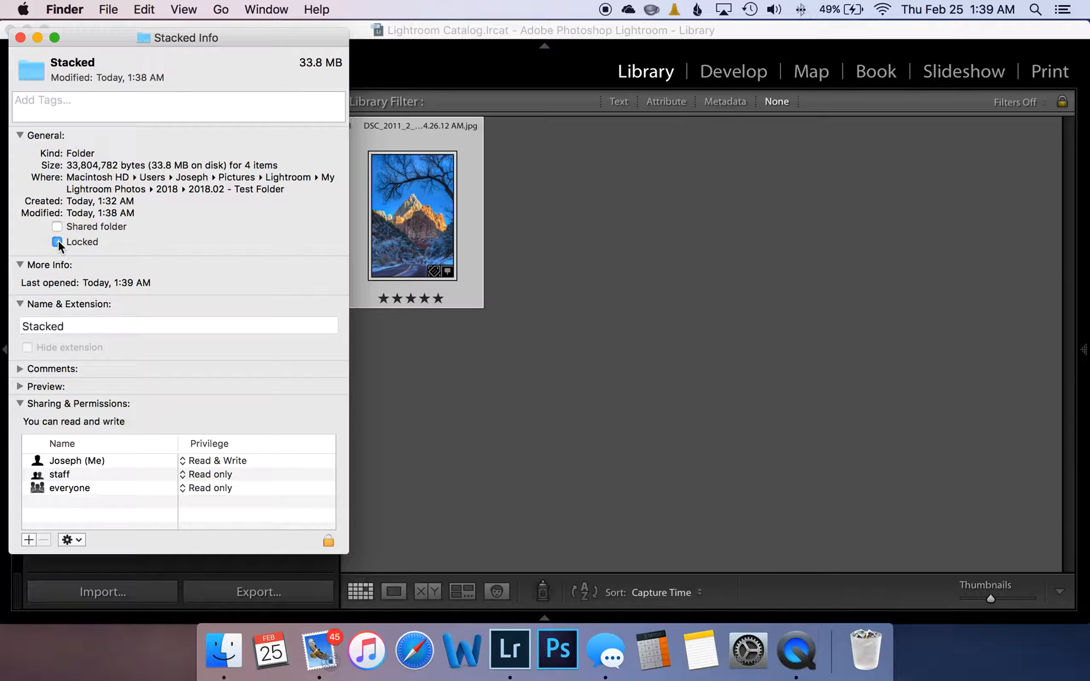
click(21, 38)
click(526, 247)
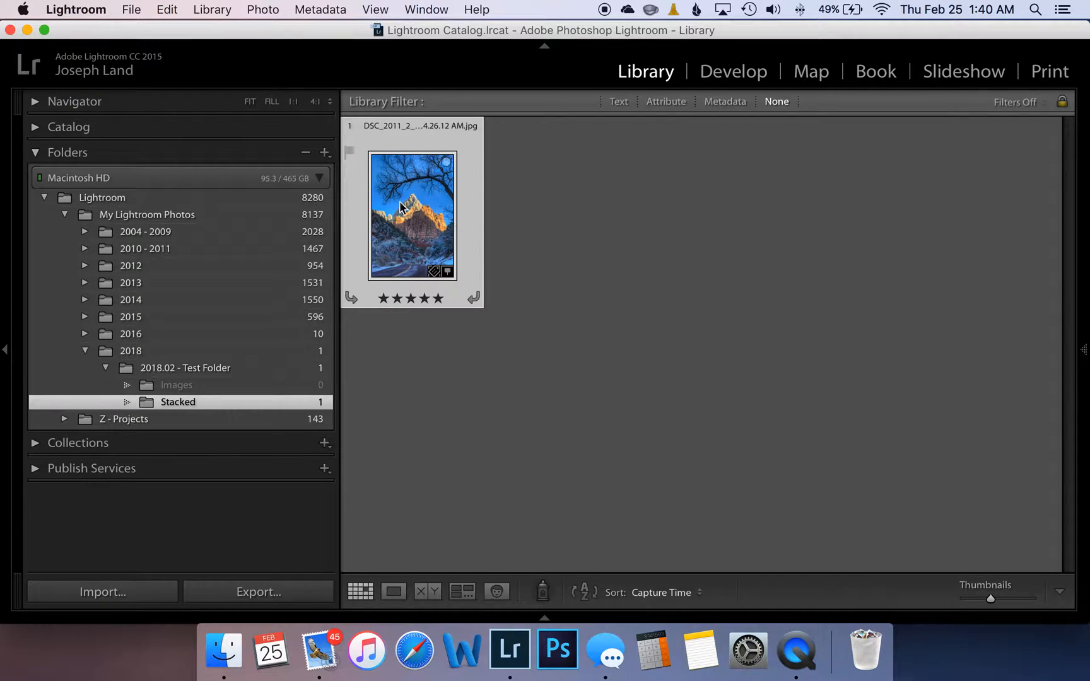
- Delete DSC_2011_2_3_tonemapped 4.26.12 AM.jpg in the Stacked folder from disk
right_click(417, 199)
click(523, 201)
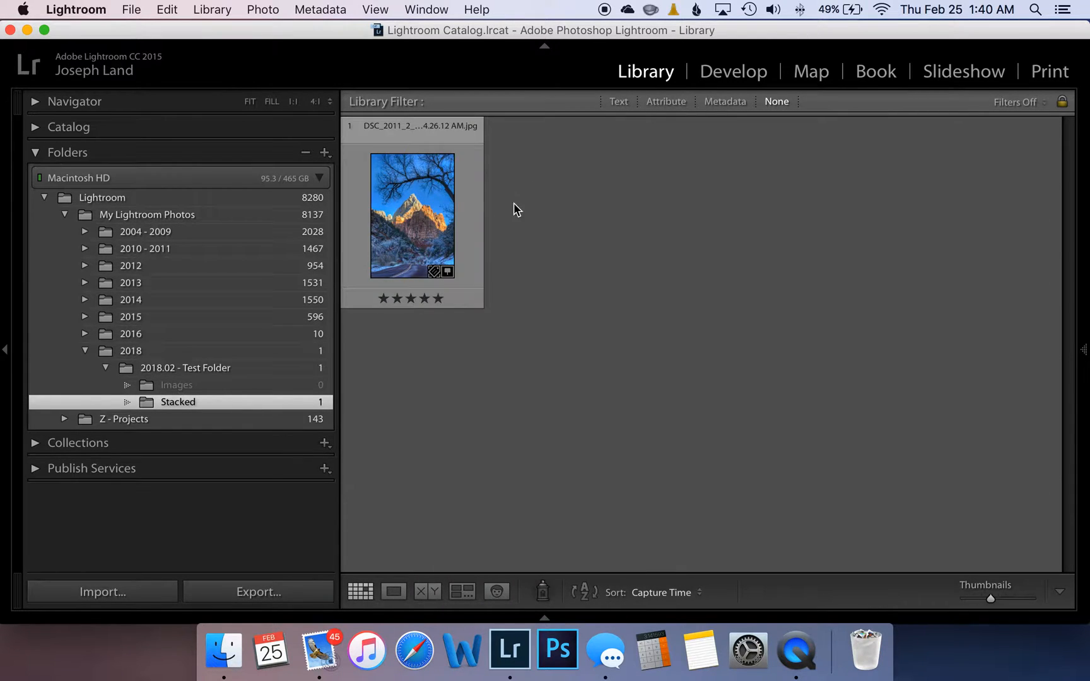
right_click(406, 208)
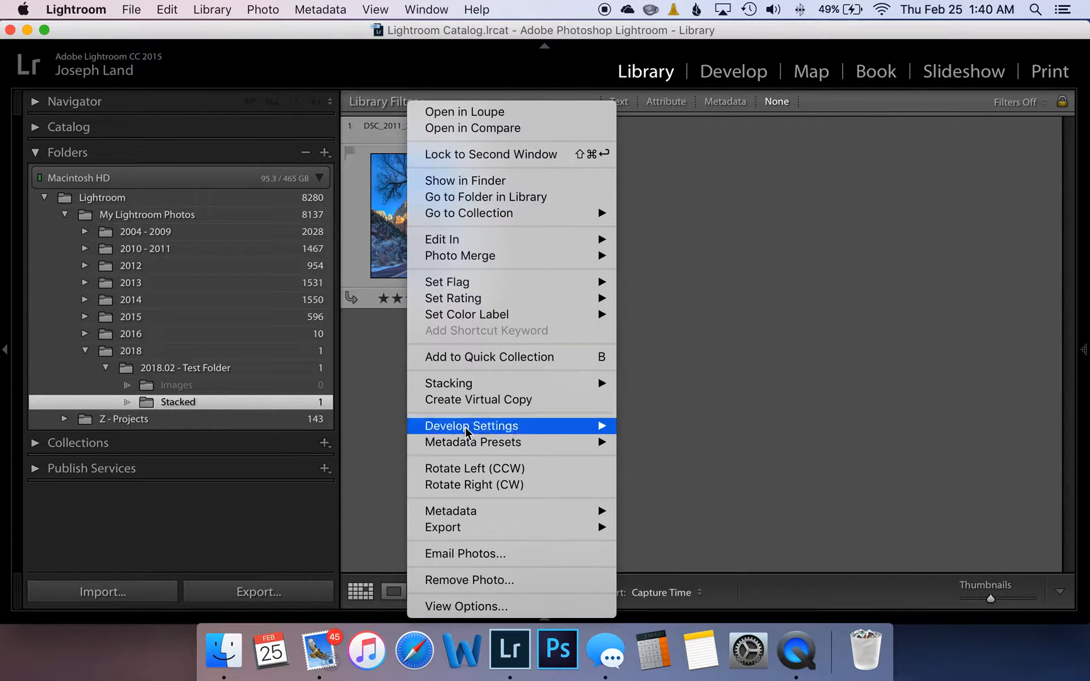
click(693, 365)
click(402, 212)
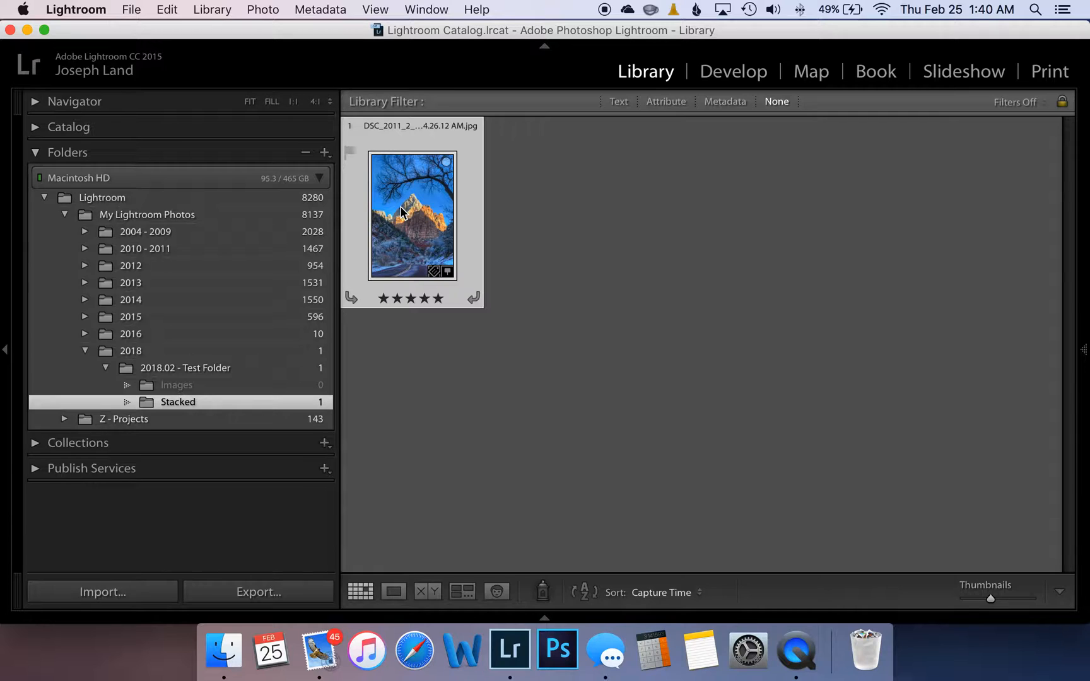
key(Delete)
click(456, 249)
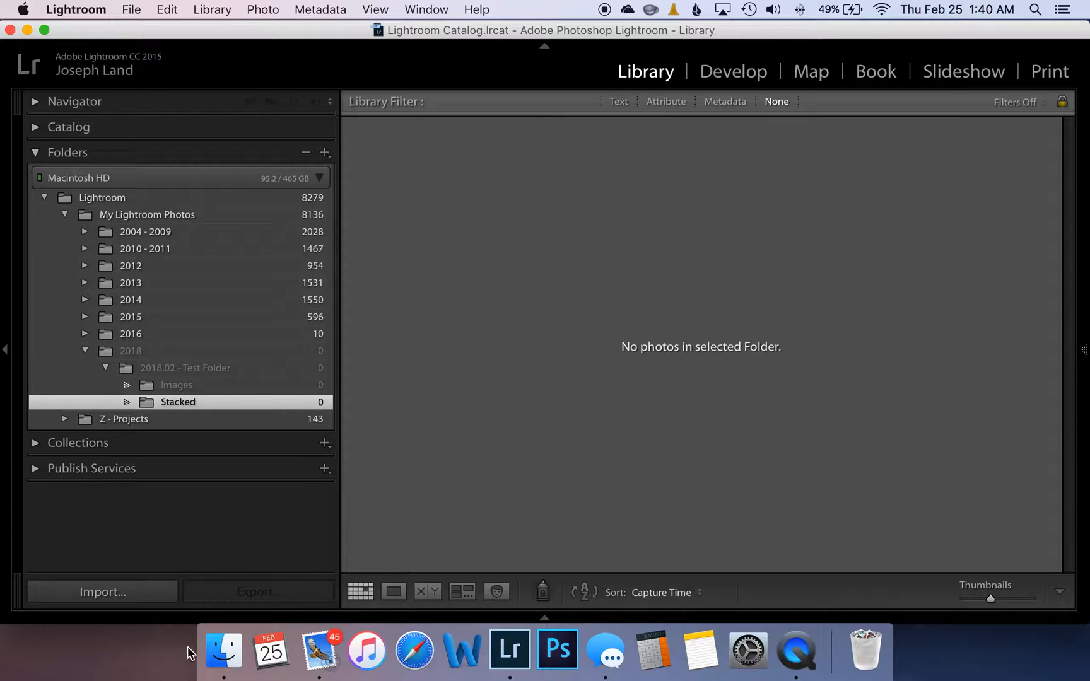
- Open the Trash and show the Pictures folder in a separate Finder window beside it
click(875, 655)
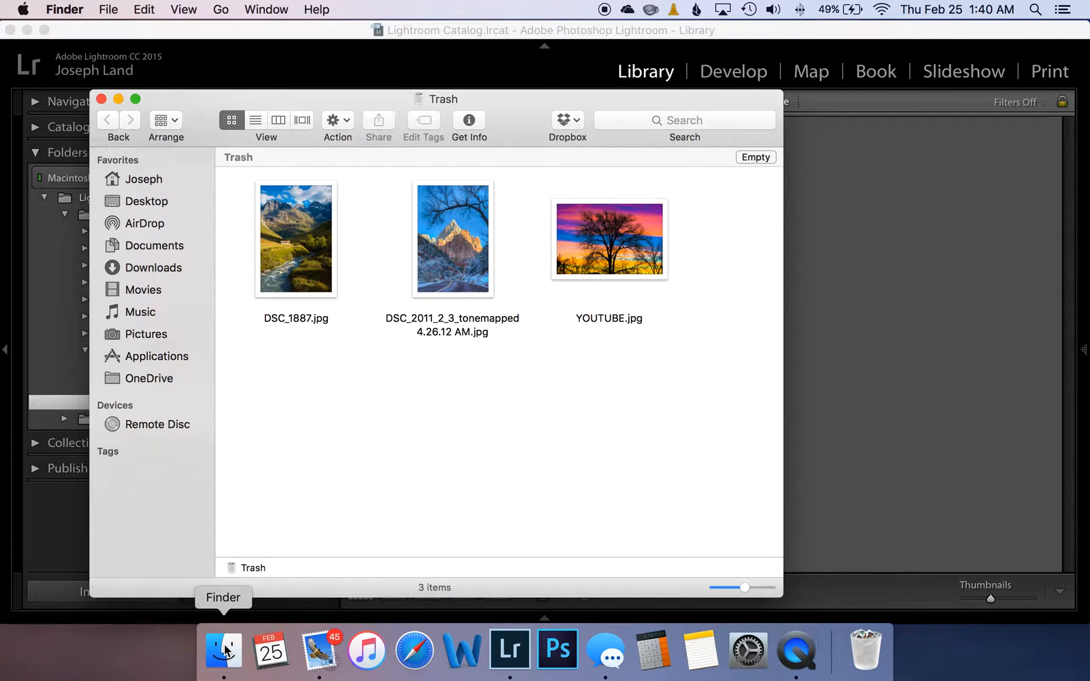
right_click(149, 341)
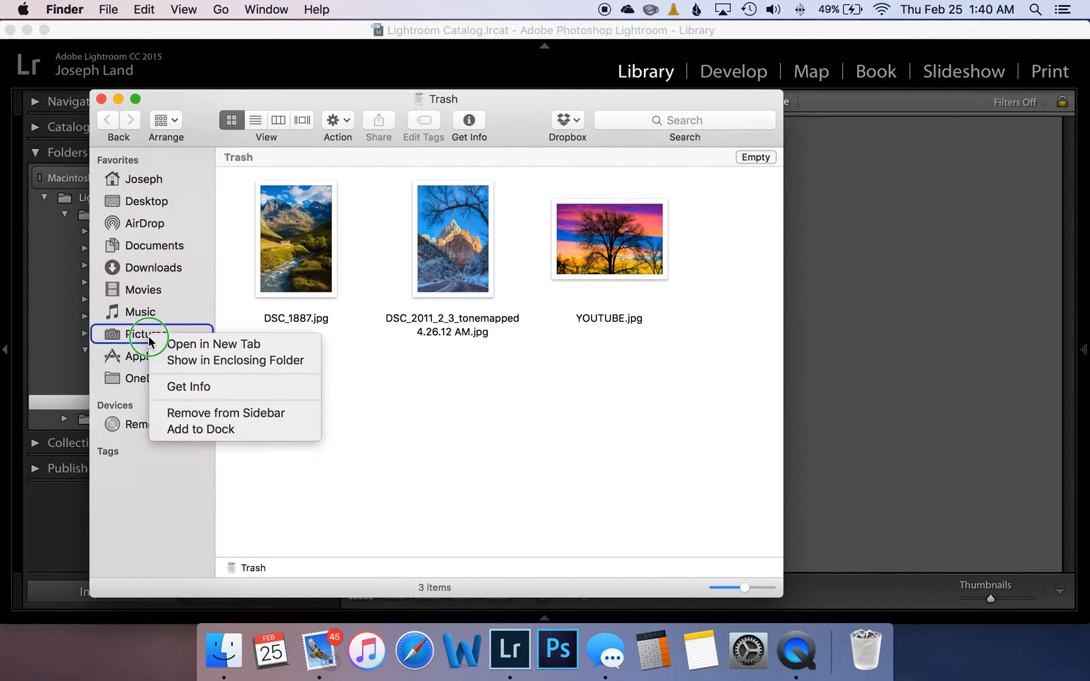
click(183, 344)
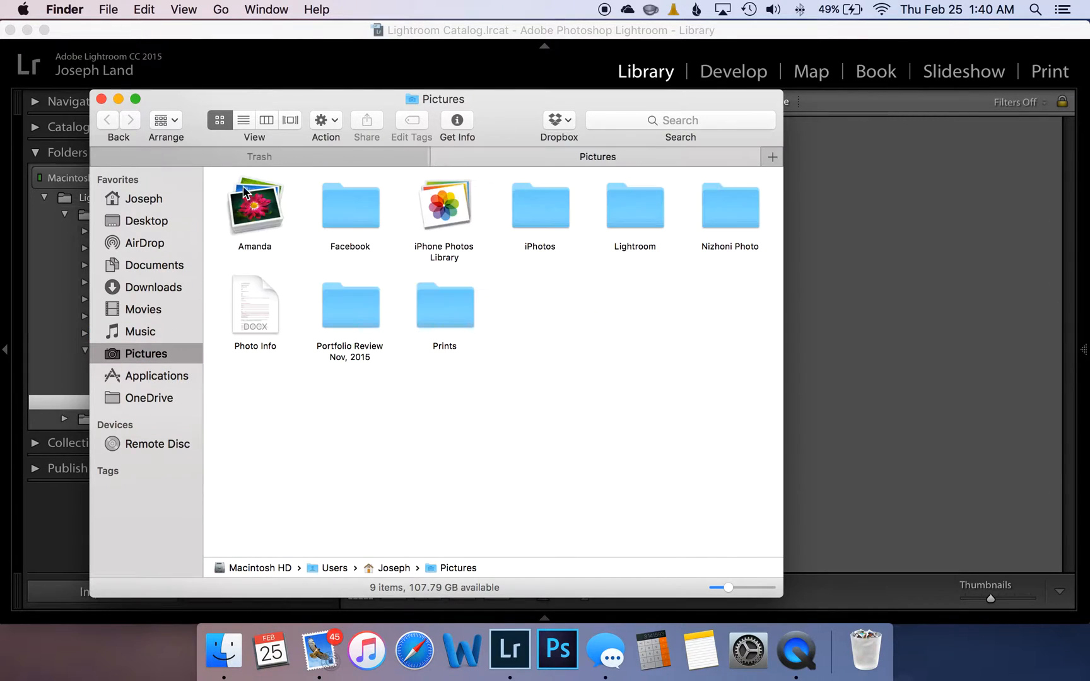
drag(301, 96, 97, 94)
drag(291, 153, 696, 124)
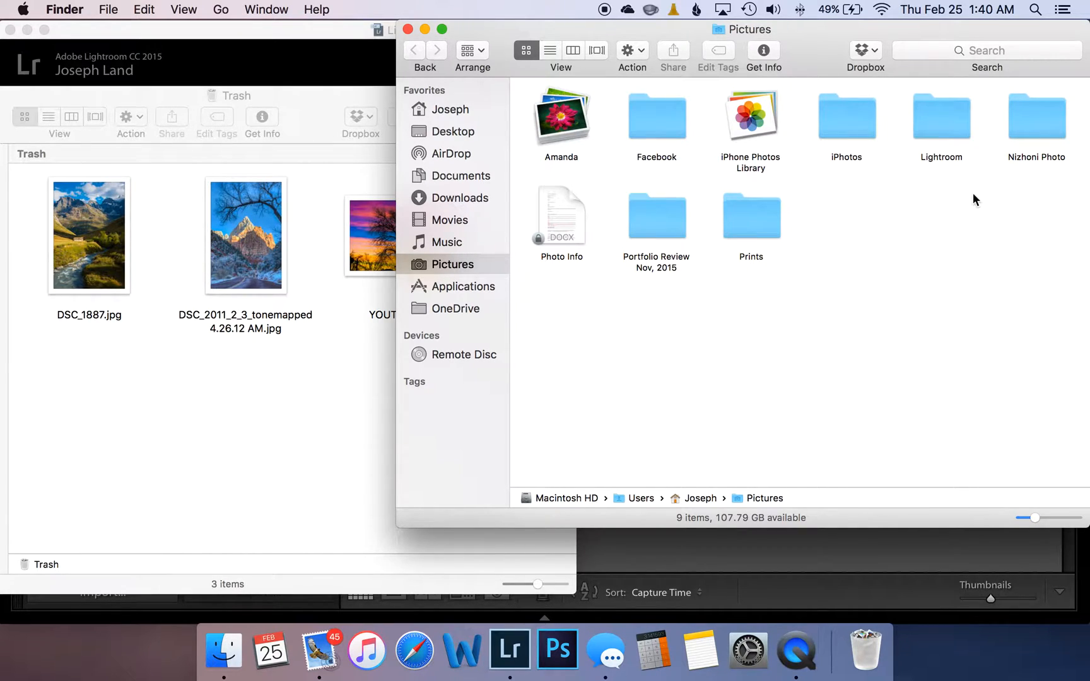
- In the Pictures window, go to Lightroom > My Lightroom Photos > 2018 > 2018.02 - Test Folder
double_click(944, 107)
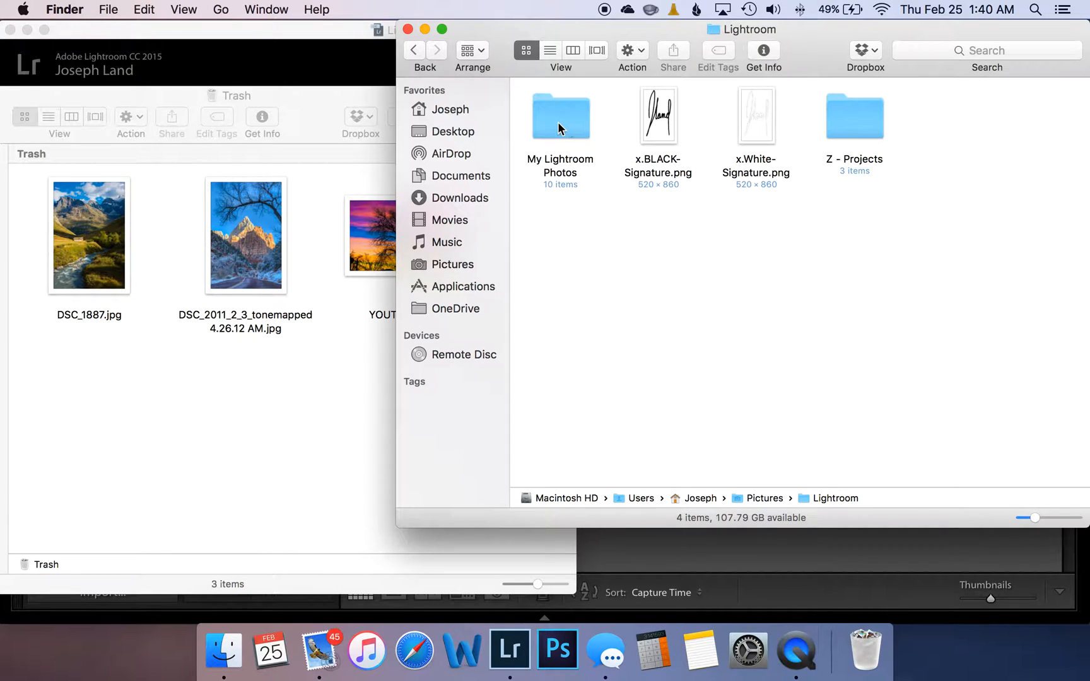
click(558, 125)
double_click(558, 124)
double_click(899, 208)
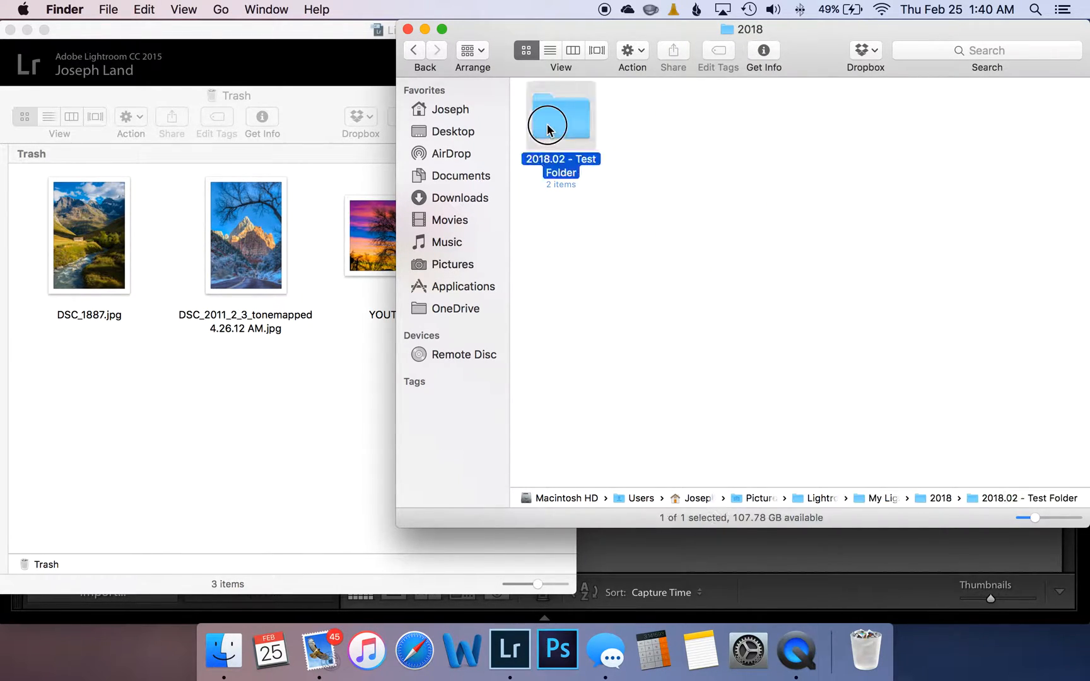
double_click(547, 124)
- Move all three photos from the Trash into the Images subfolder, and close both Finder windows
click(311, 397)
drag(499, 252, 104, 226)
drag(448, 224, 586, 131)
drag(611, 39, 707, 63)
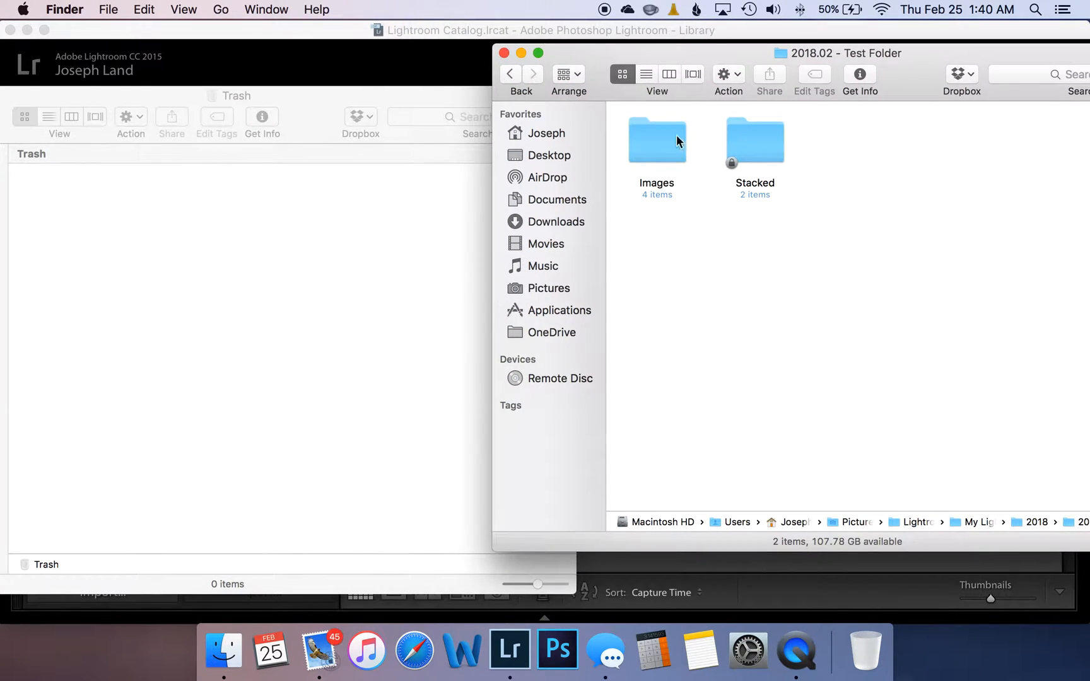
click(504, 54)
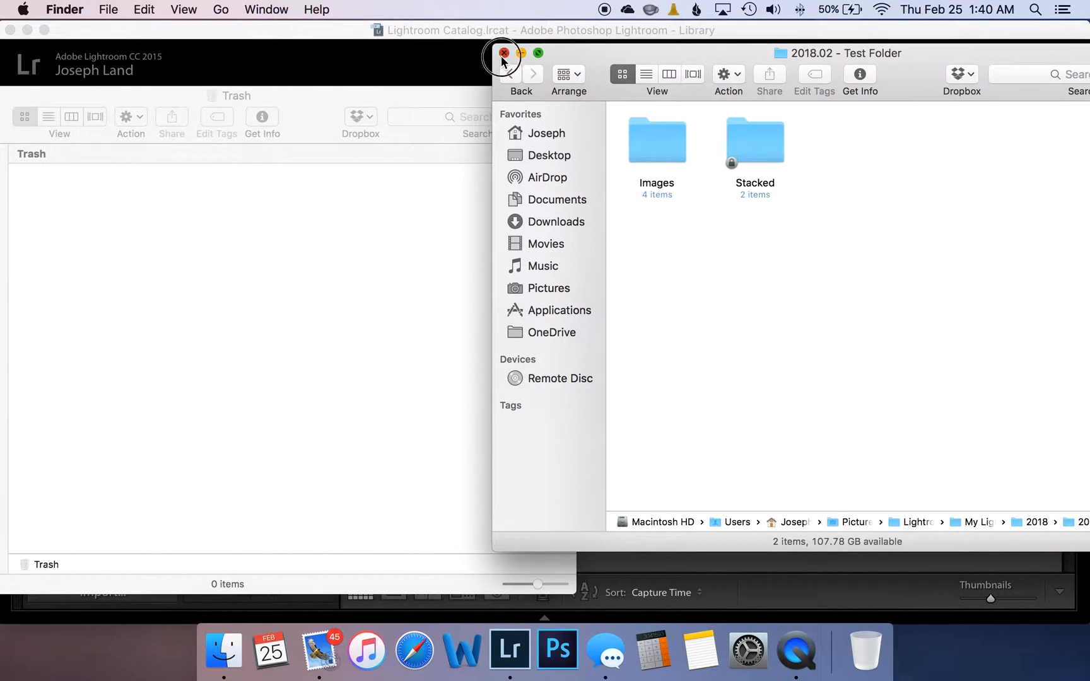
drag(216, 97, 403, 88)
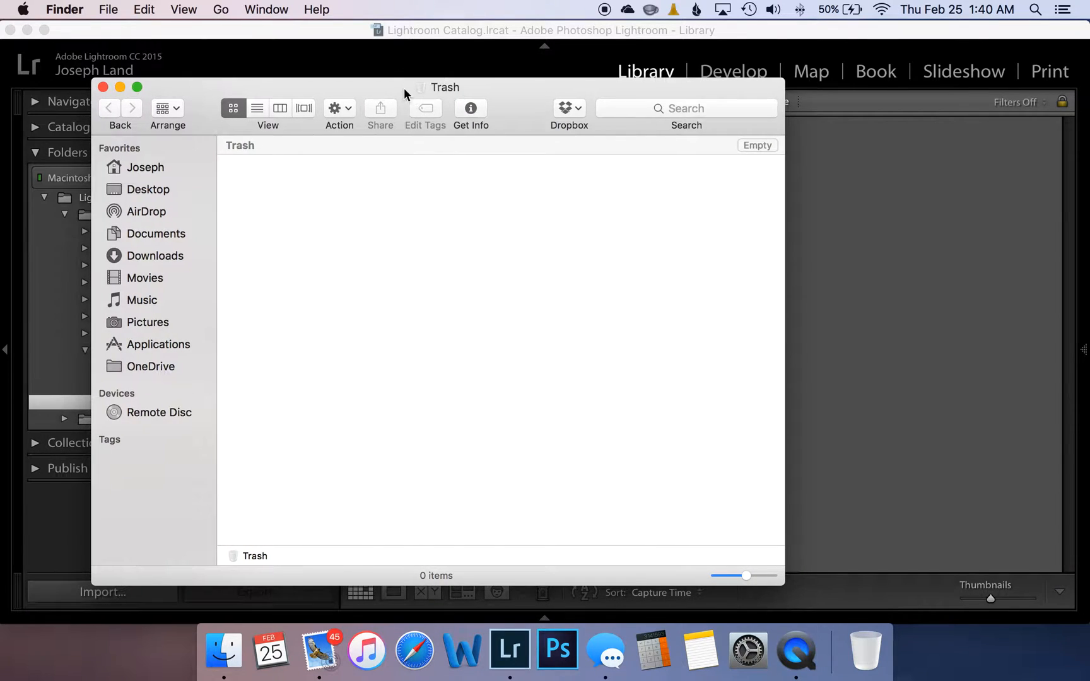
click(102, 87)
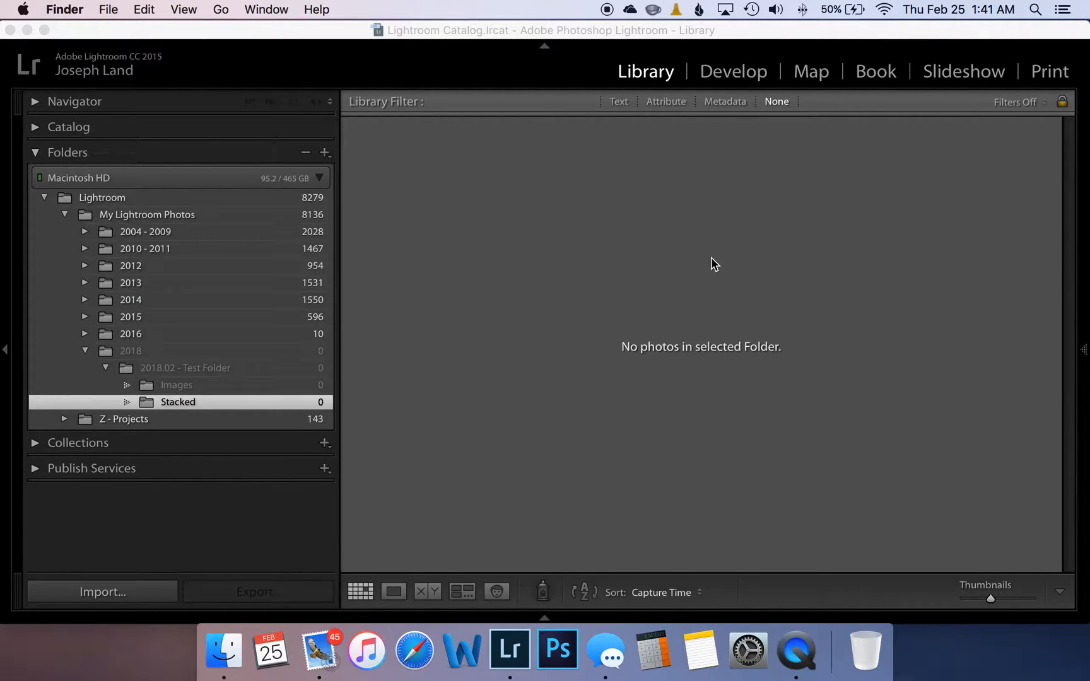
- Synchronize 2018.02 - Test Folder with new-photo import and metadata scanning enabled, and import all the new photos
click(108, 367)
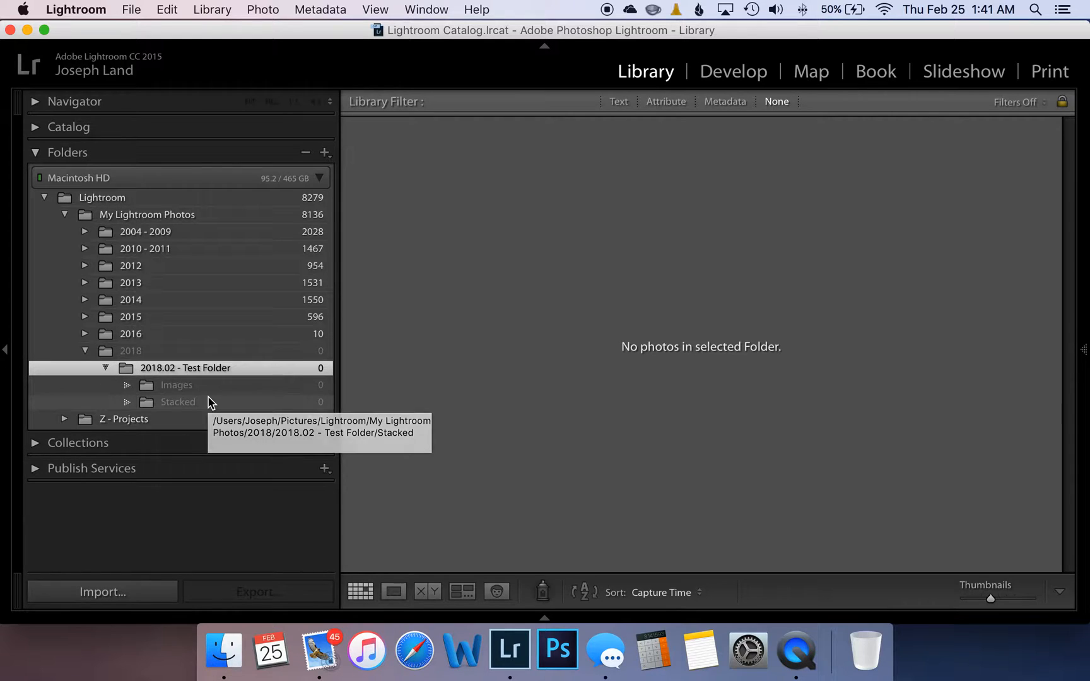
click(105, 368)
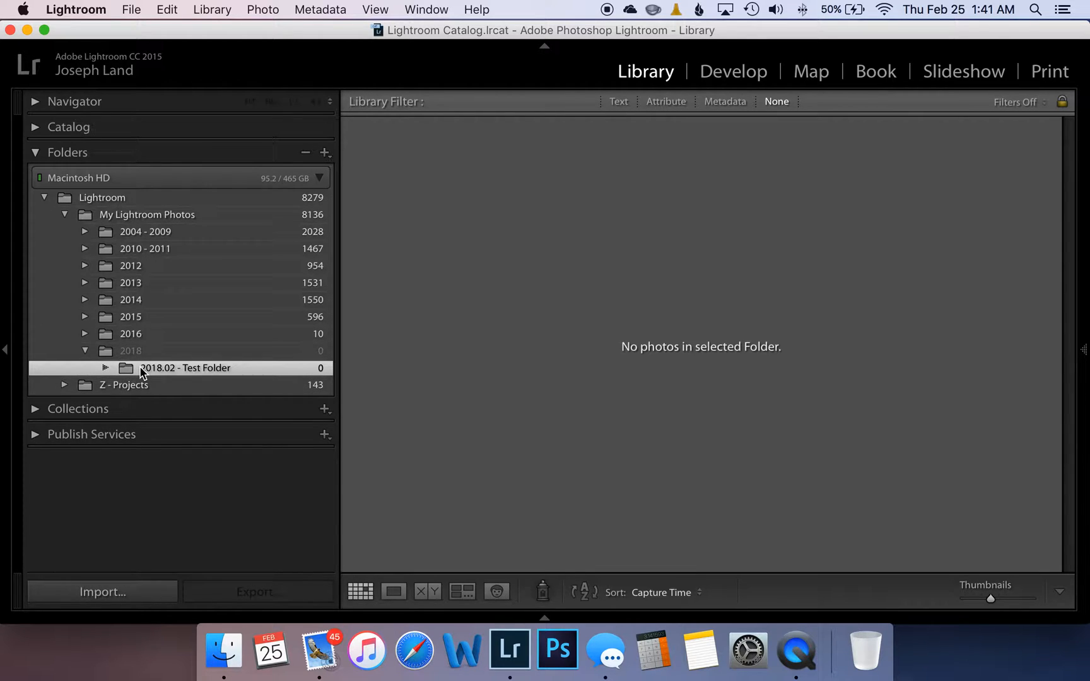
right_click(172, 367)
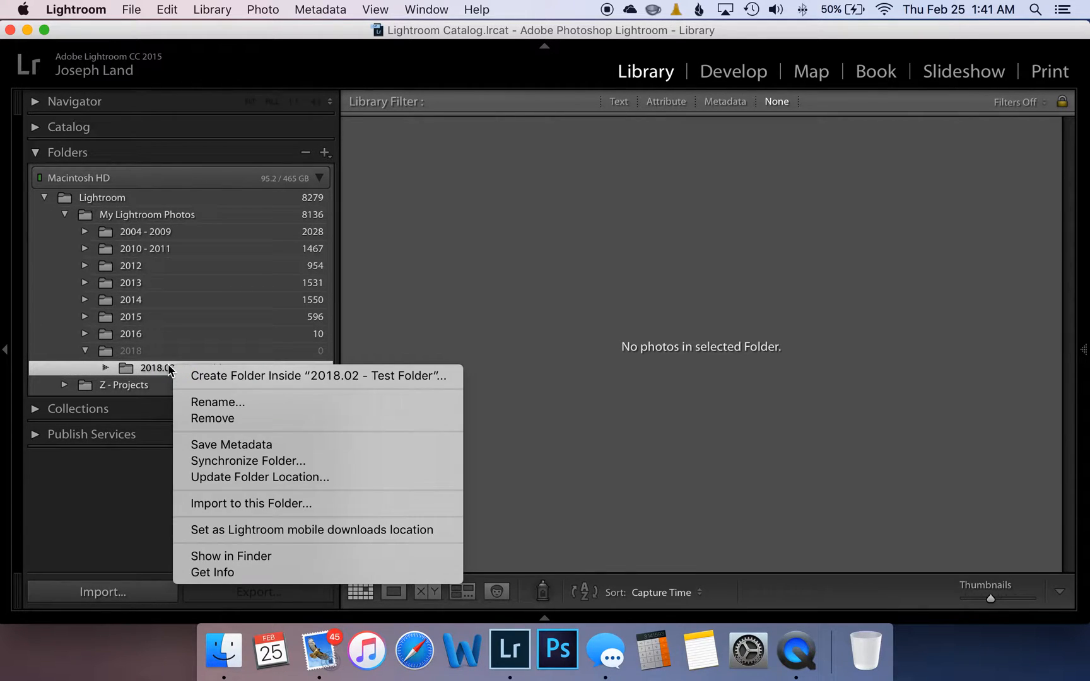
click(190, 461)
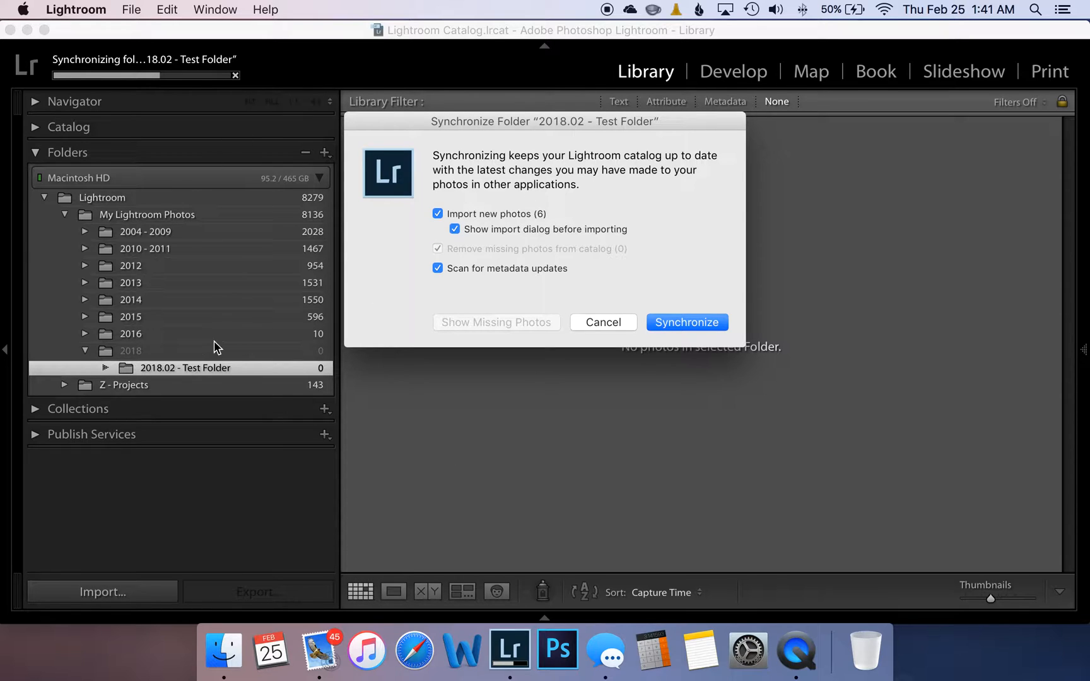
click(693, 323)
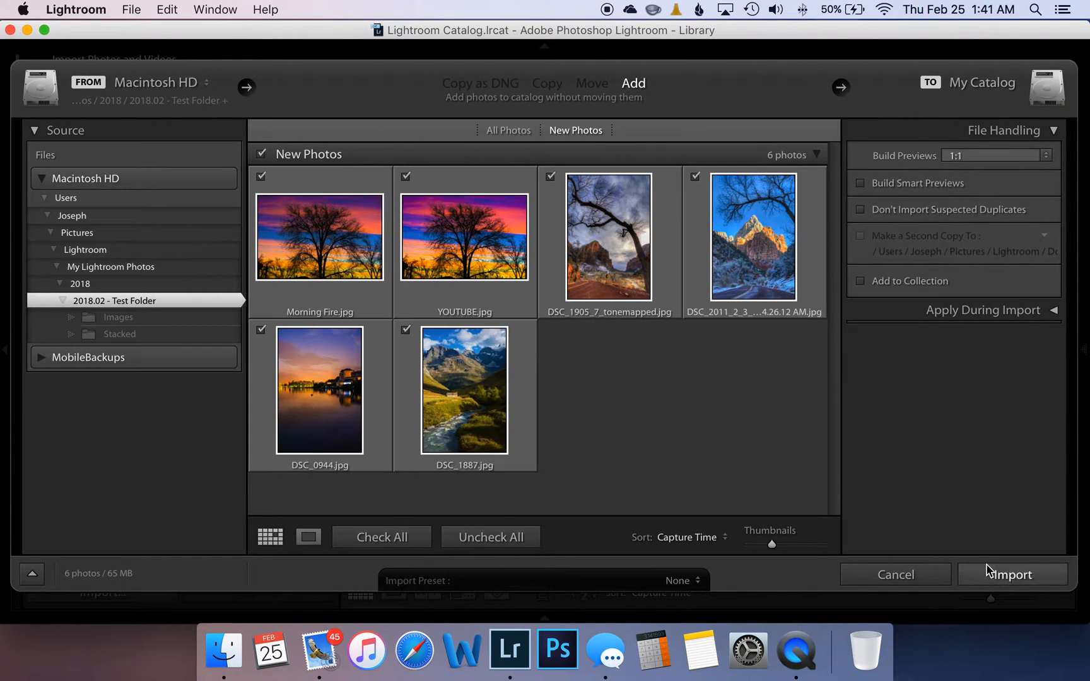
click(998, 576)
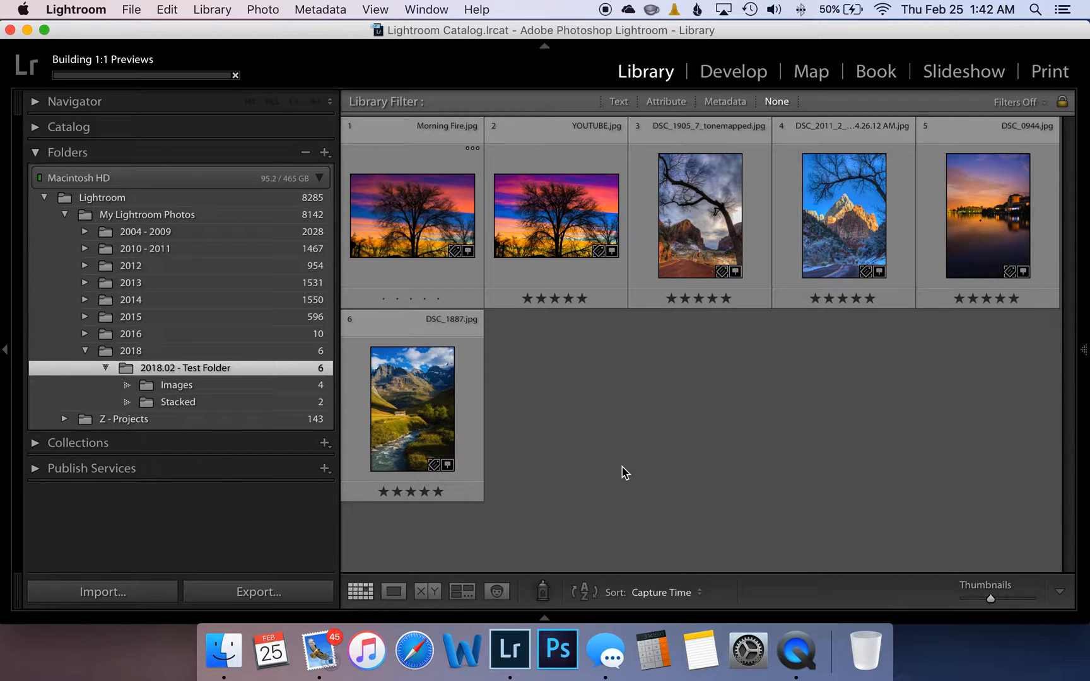
- Lock the Images subfolder of 2018.02 - Test Folder in its Finder info window, and close that window
click(105, 368)
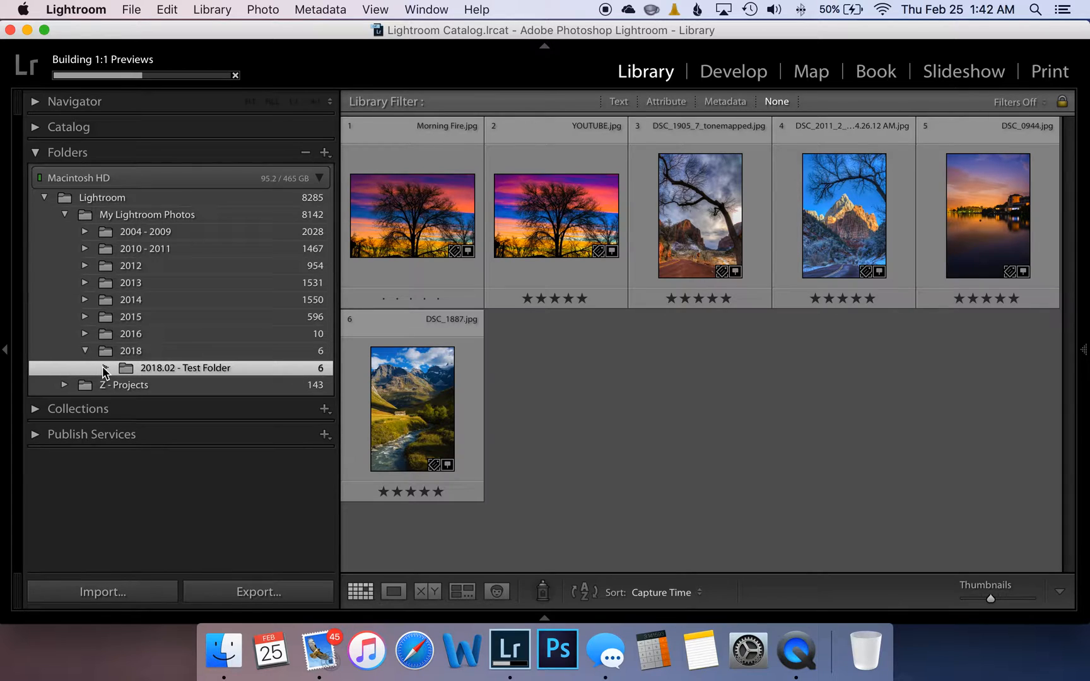
click(104, 368)
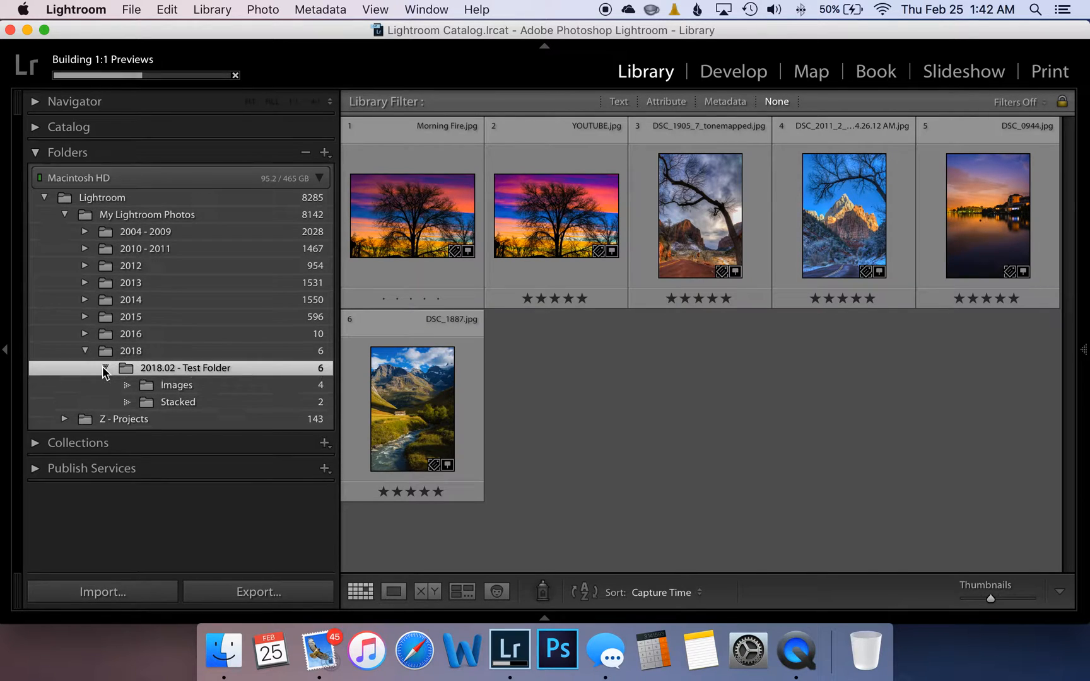
click(162, 385)
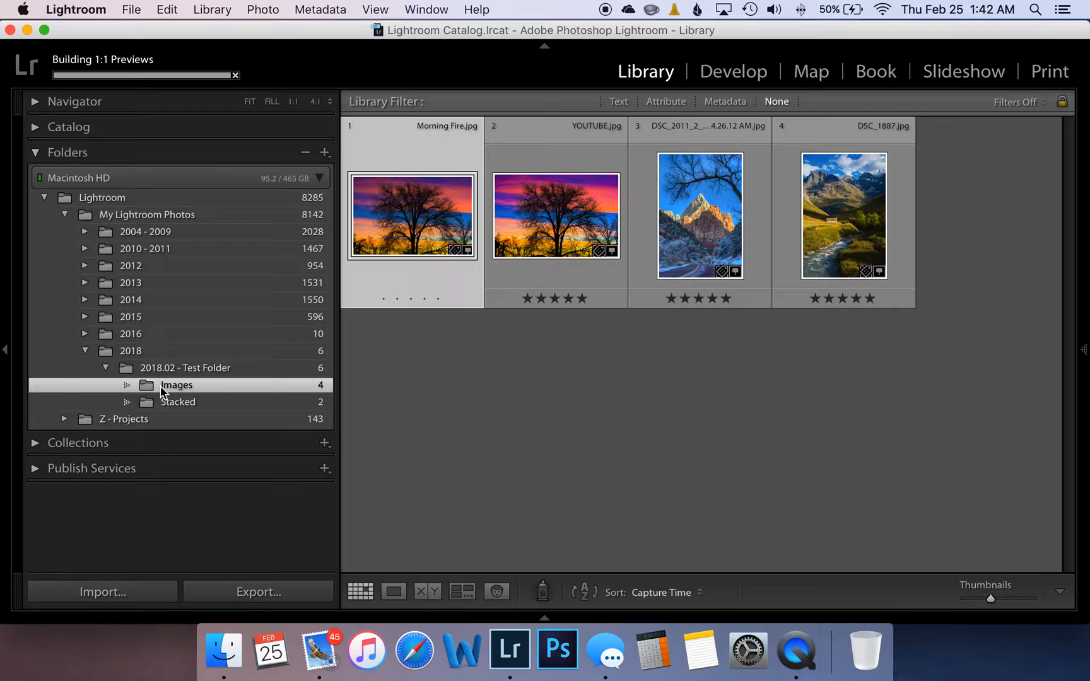
right_click(163, 391)
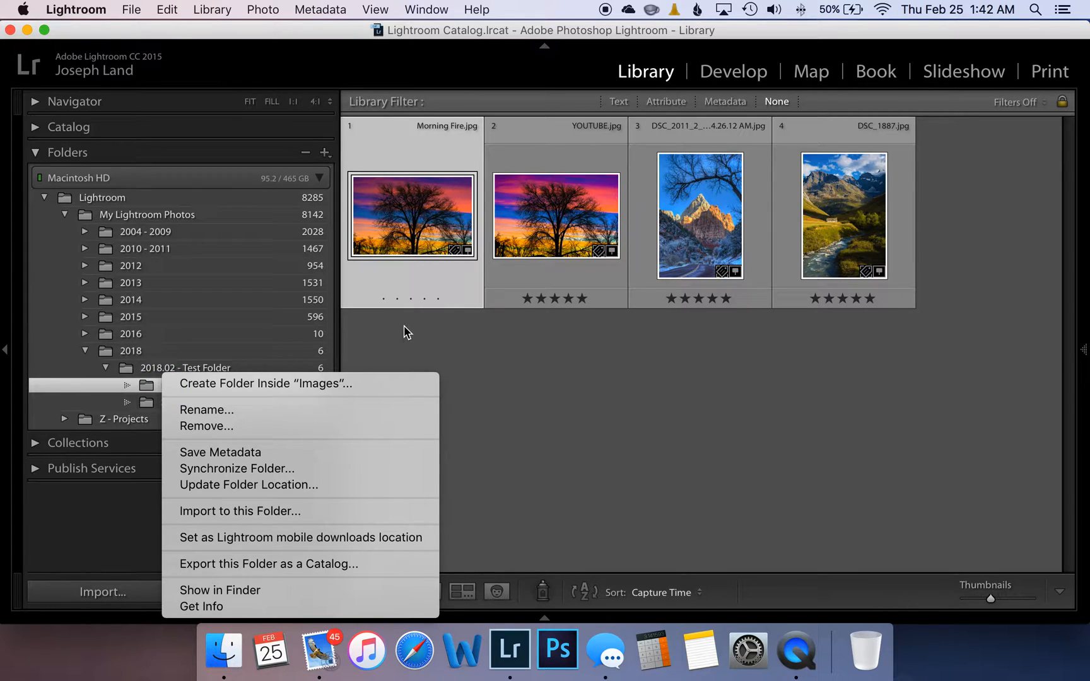
click(389, 344)
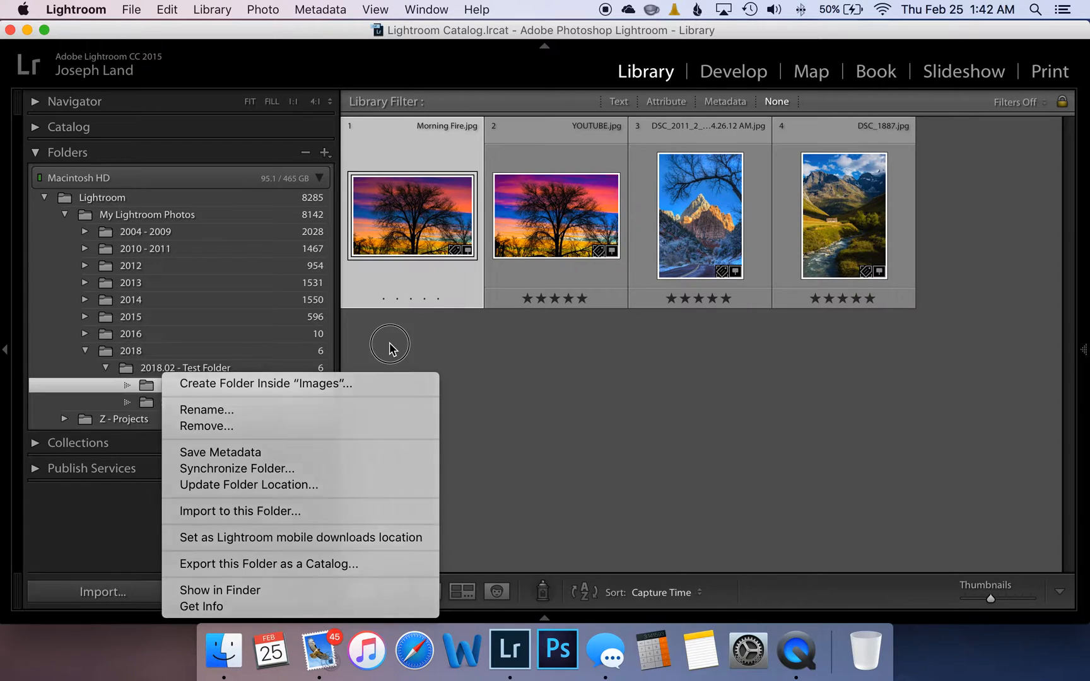
right_click(189, 388)
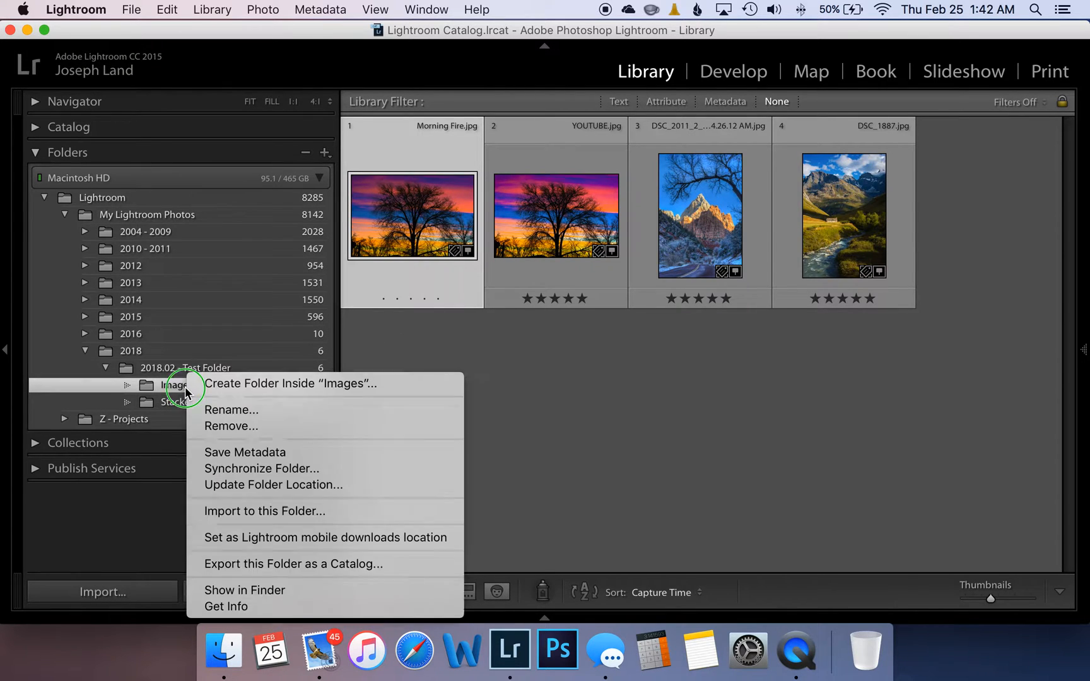
click(238, 607)
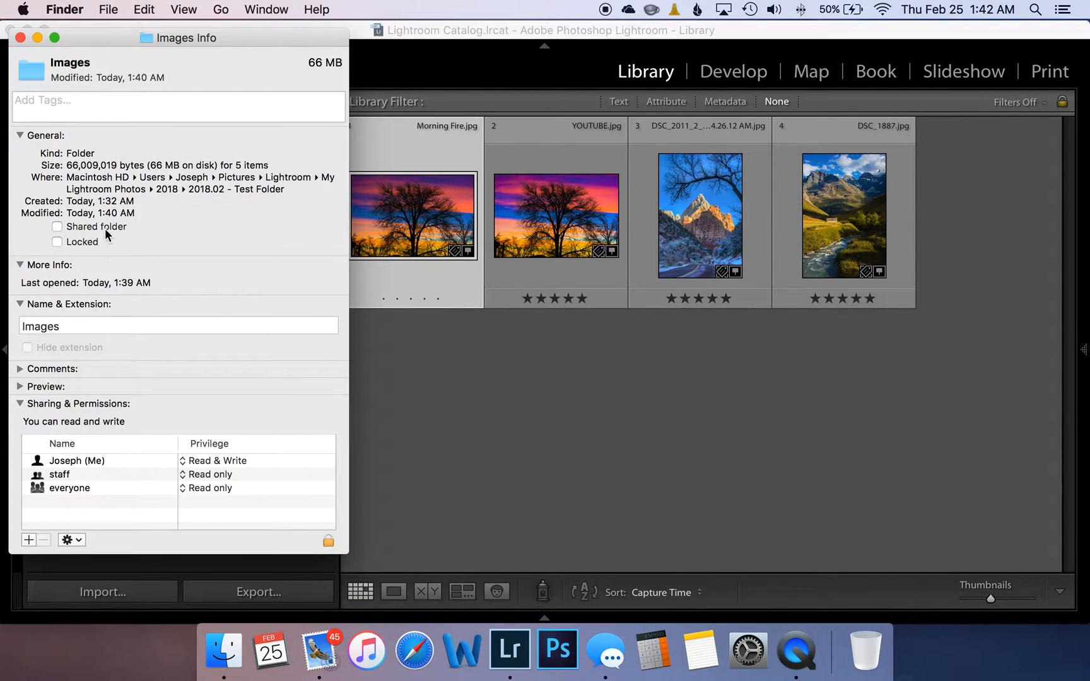
click(80, 243)
click(20, 38)
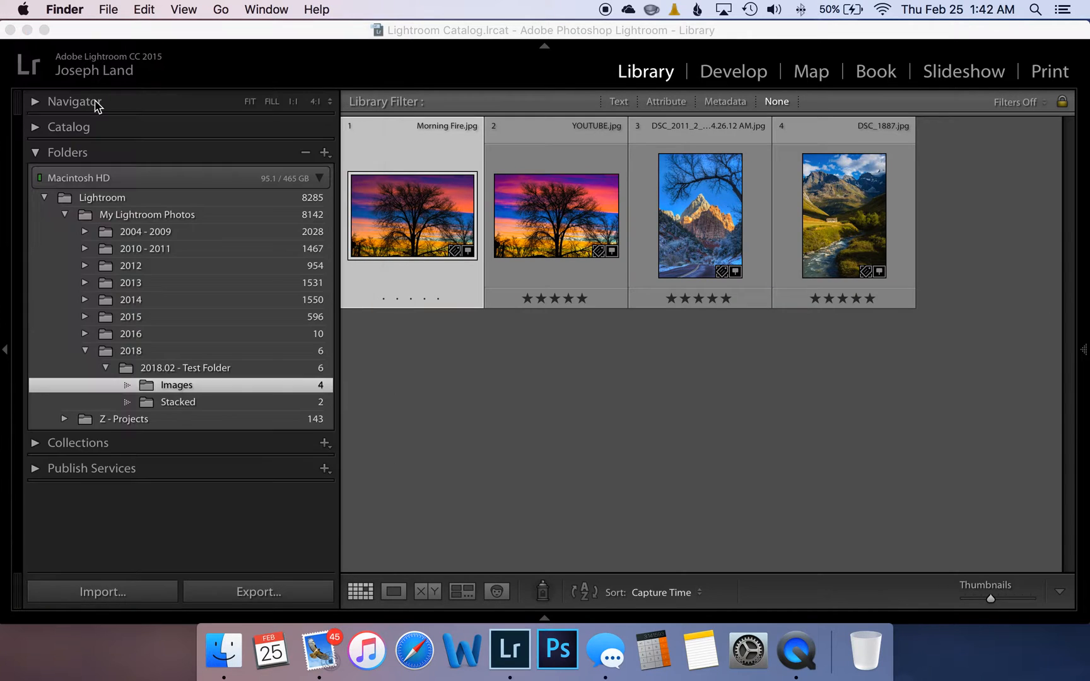
- Try to delete Morning Fire.jpg in the Images subfolder from disk
click(440, 354)
key(Delete)
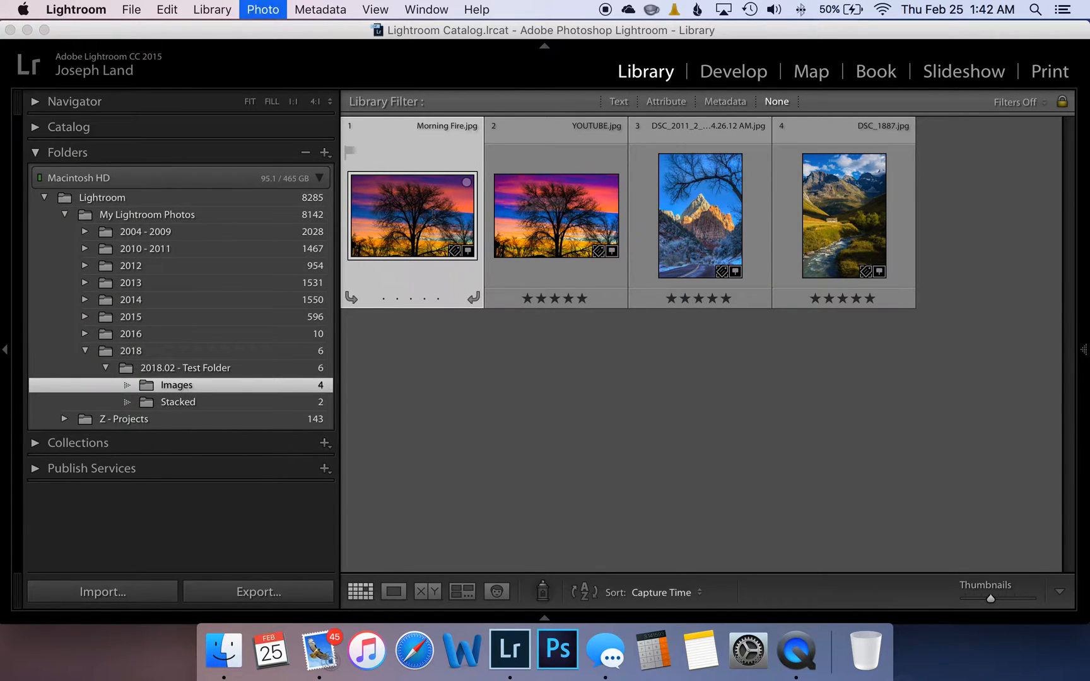
click(467, 246)
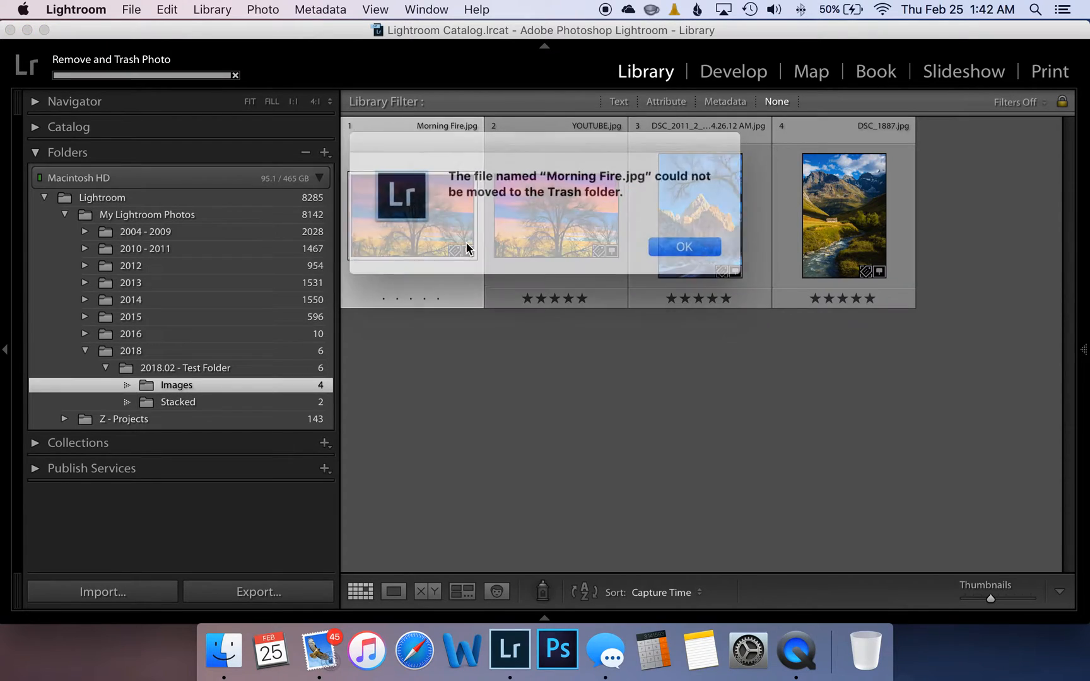
click(662, 249)
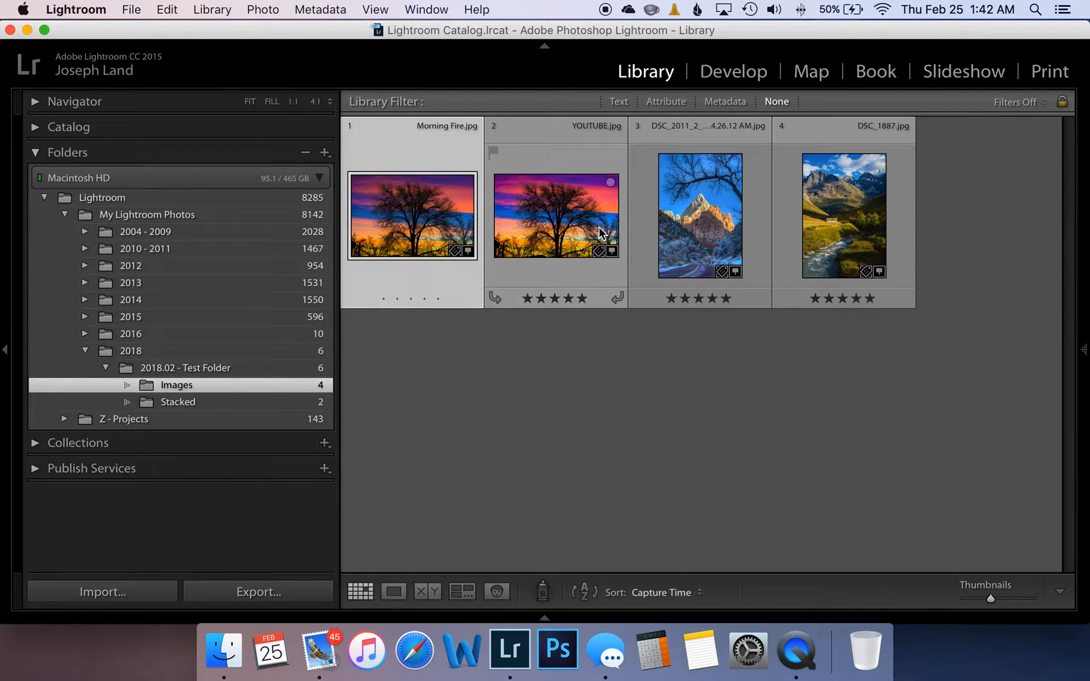
- Unlock the Images subfolder in its Finder info window, and close that window
right_click(197, 387)
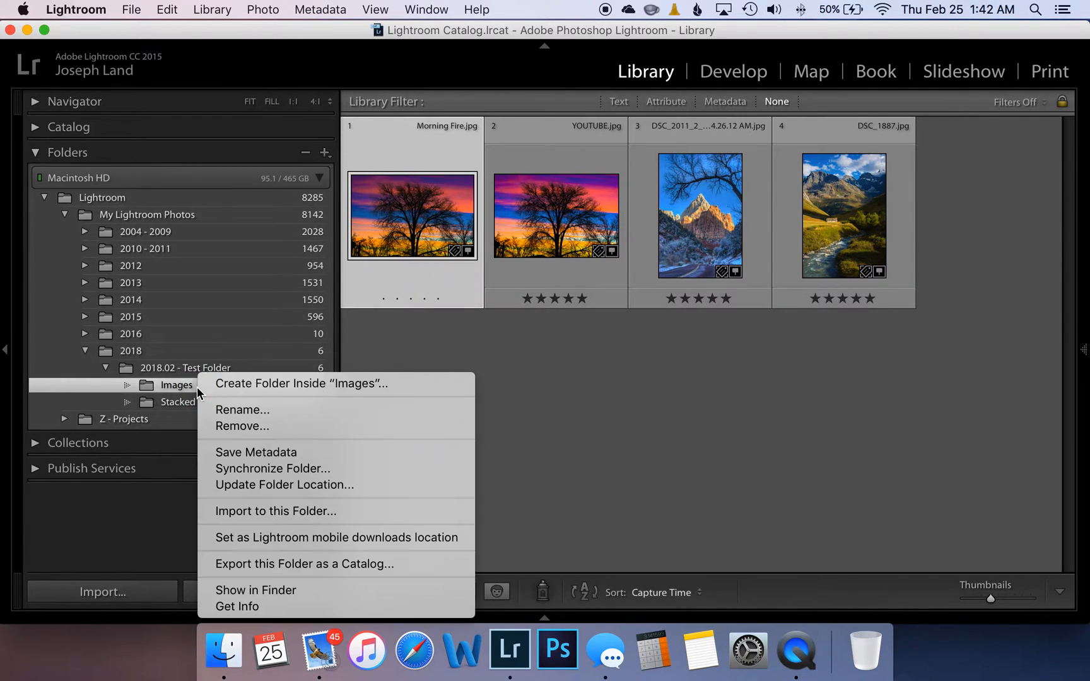
click(438, 318)
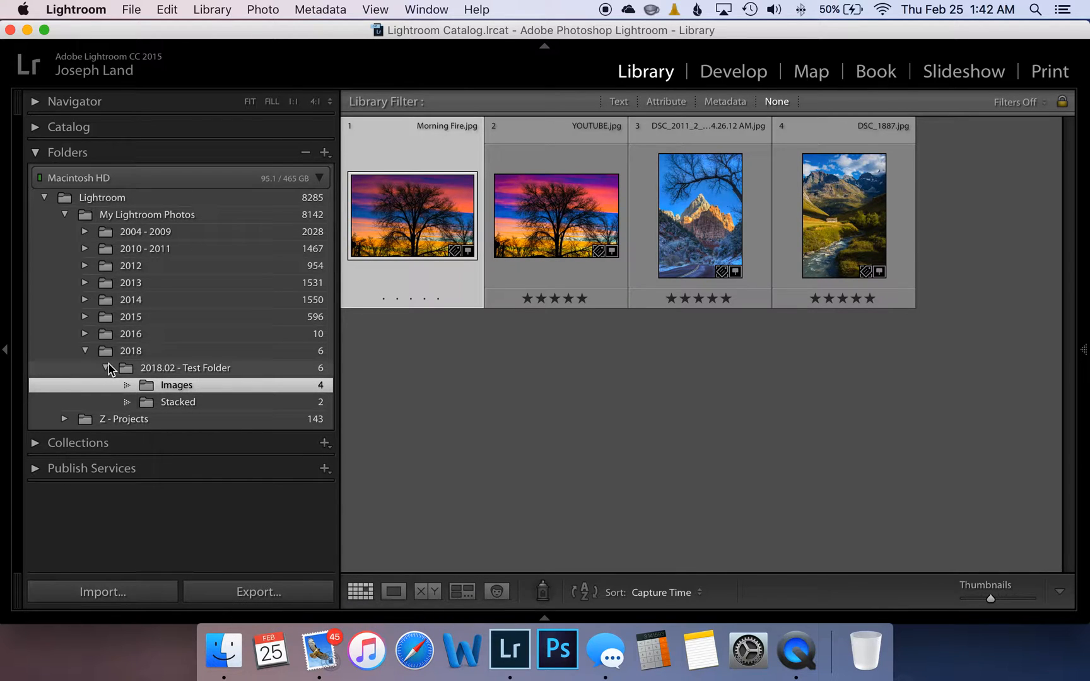
right_click(172, 385)
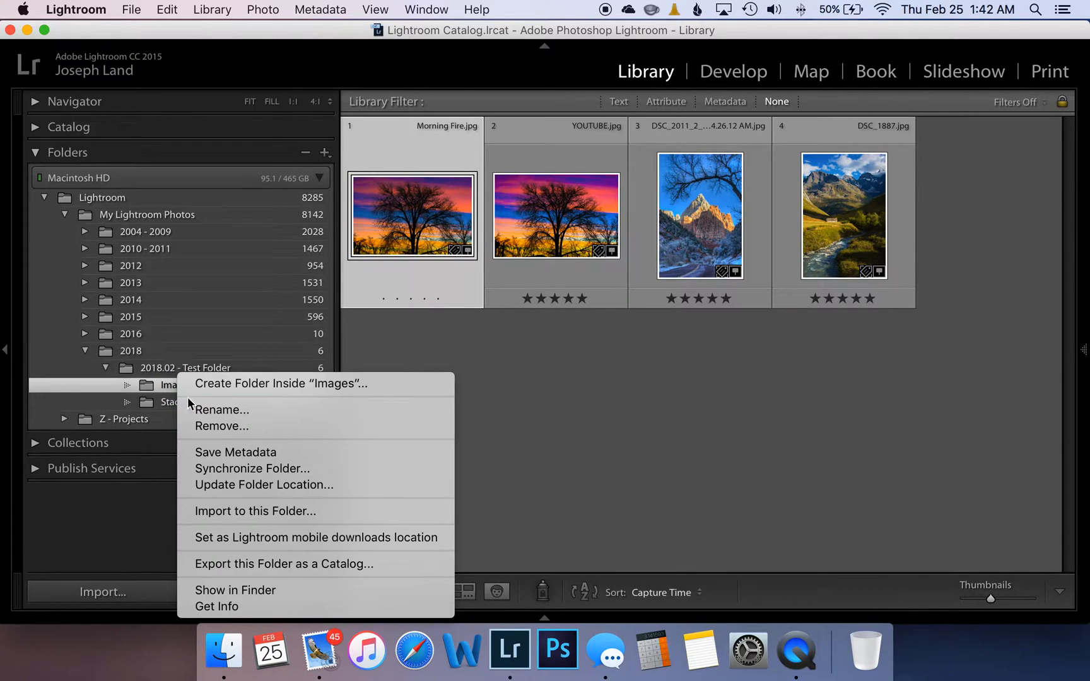
click(217, 606)
click(57, 241)
click(20, 38)
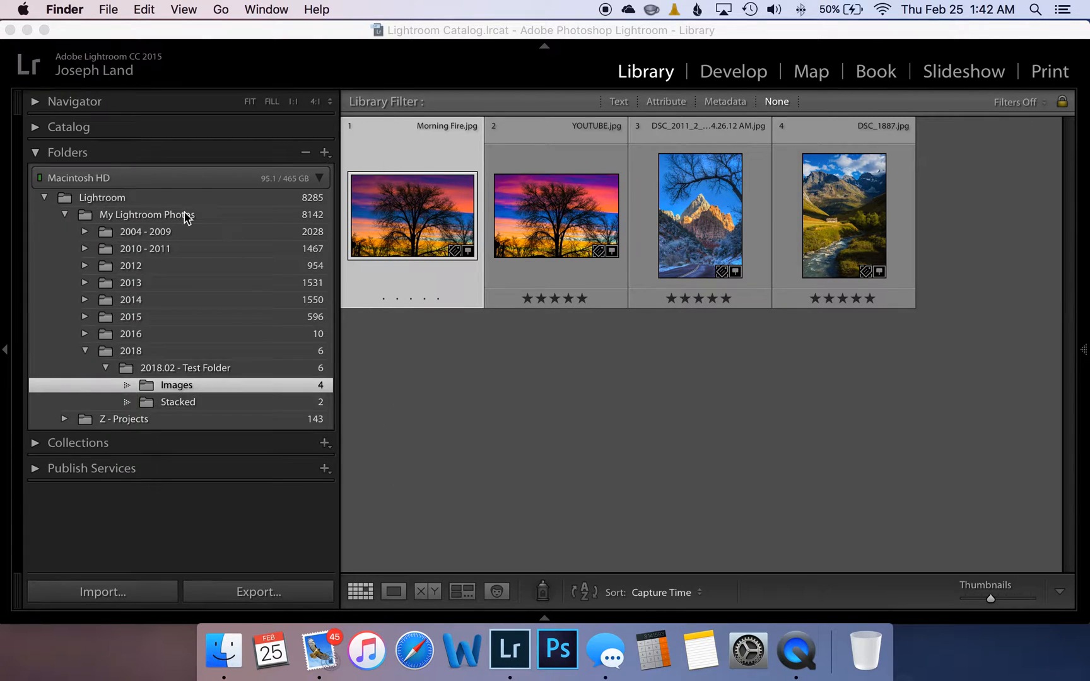
- Collapse the 2018 folder and deselect its photos
click(86, 352)
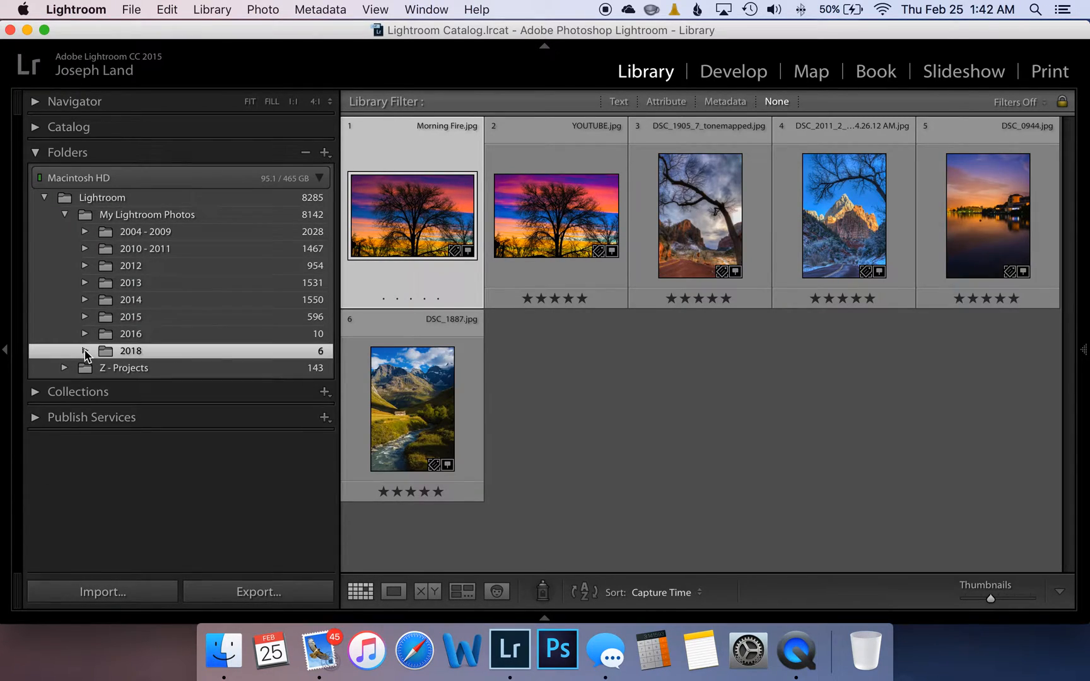
click(690, 419)
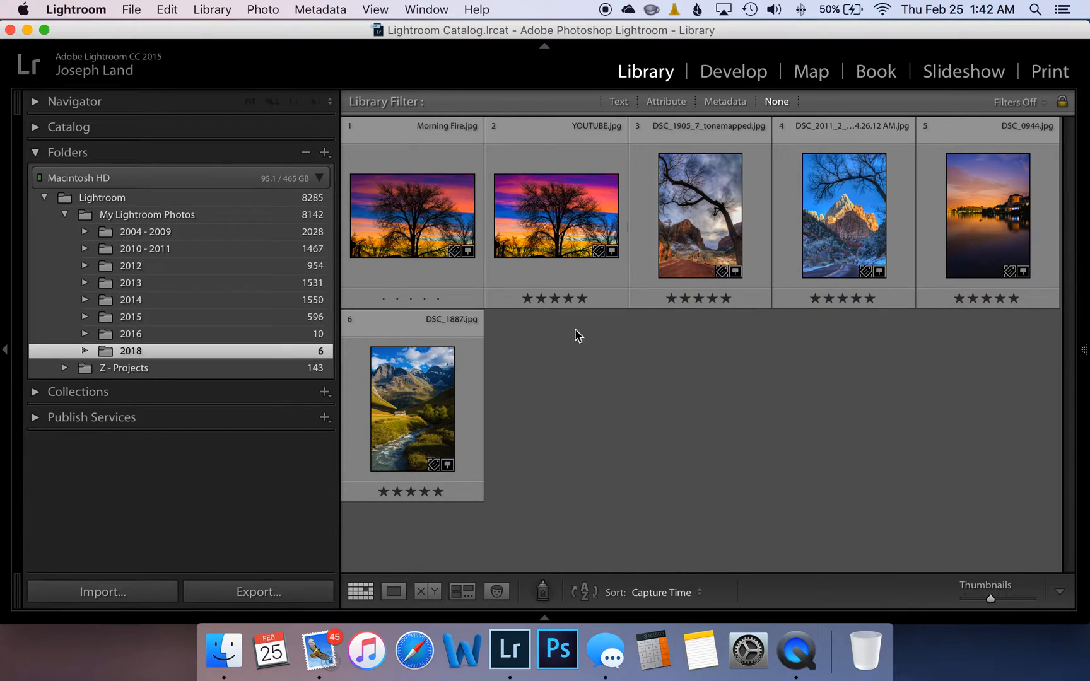
right_click(131, 352)
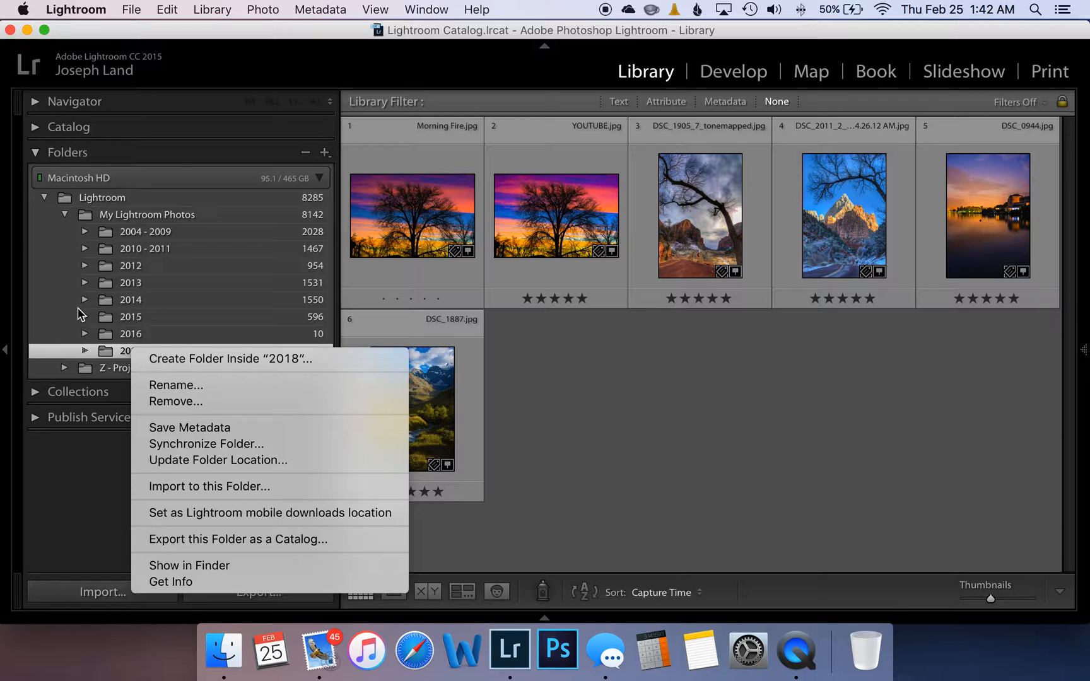
key(Escape)
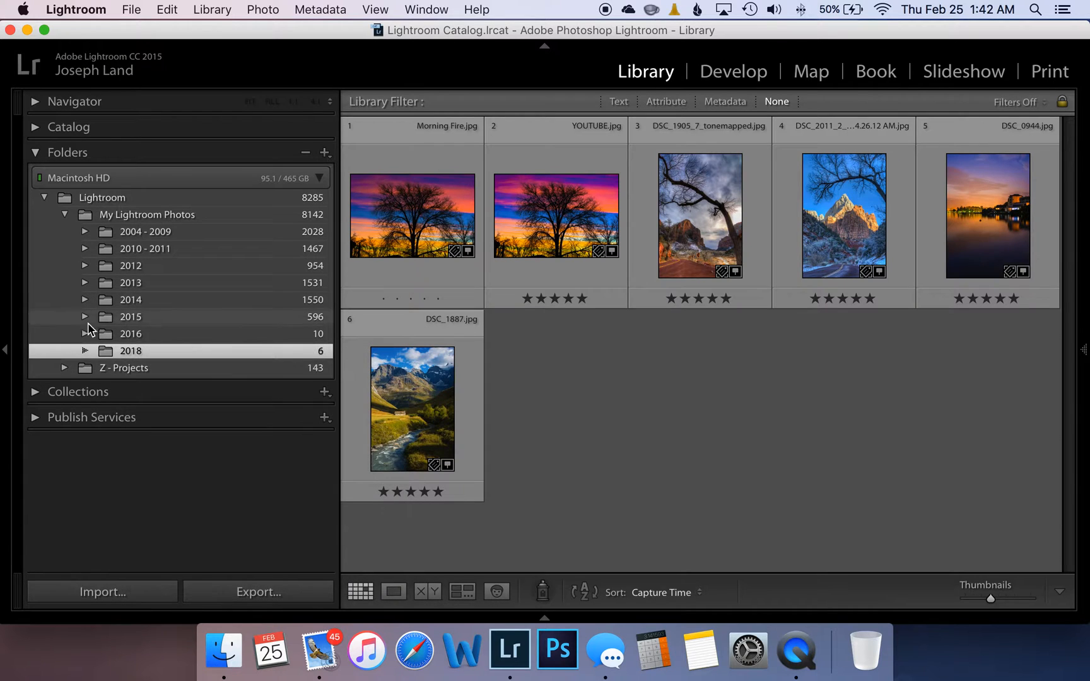
- Remove the 2018 folder and its photos from the catalog while keeping the files on disk
right_click(118, 352)
click(150, 401)
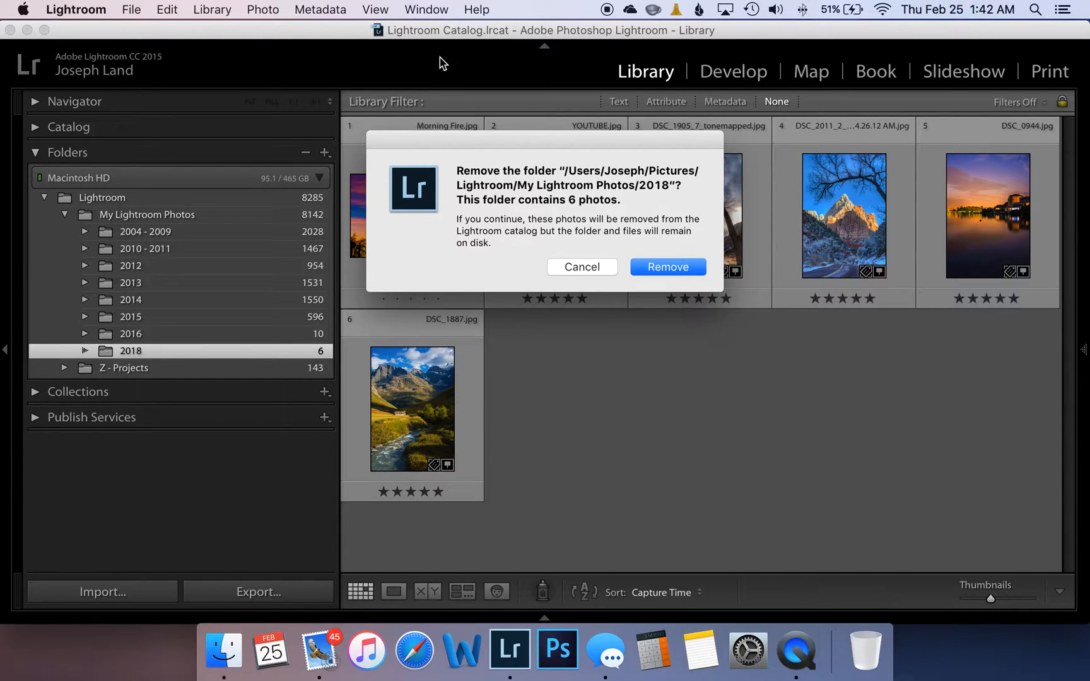
click(646, 264)
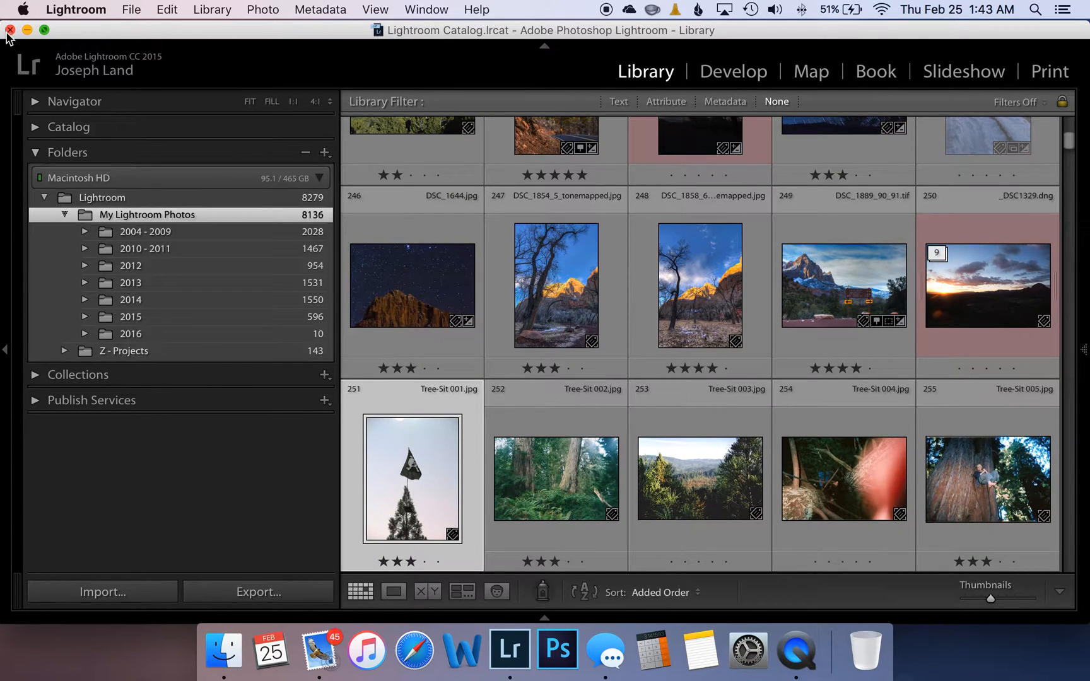
- Switch to Finder and move the 2018 and 2017 folders from Pictures > Lightroom > My Lightroom Photos to the Trash
click(10, 30)
click(224, 653)
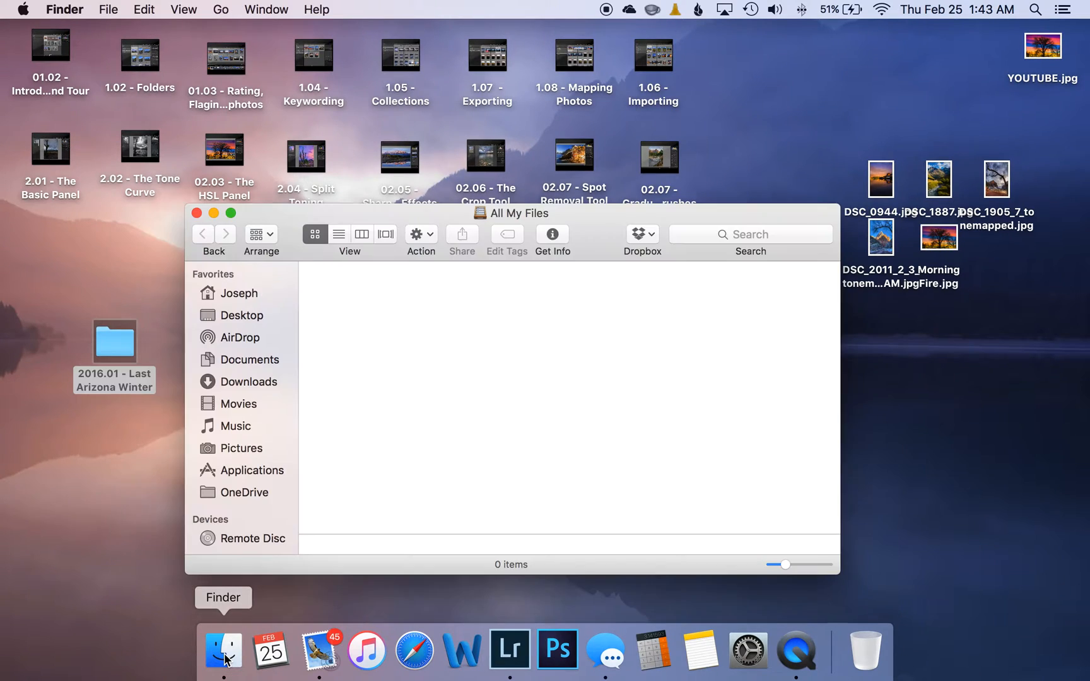
click(247, 448)
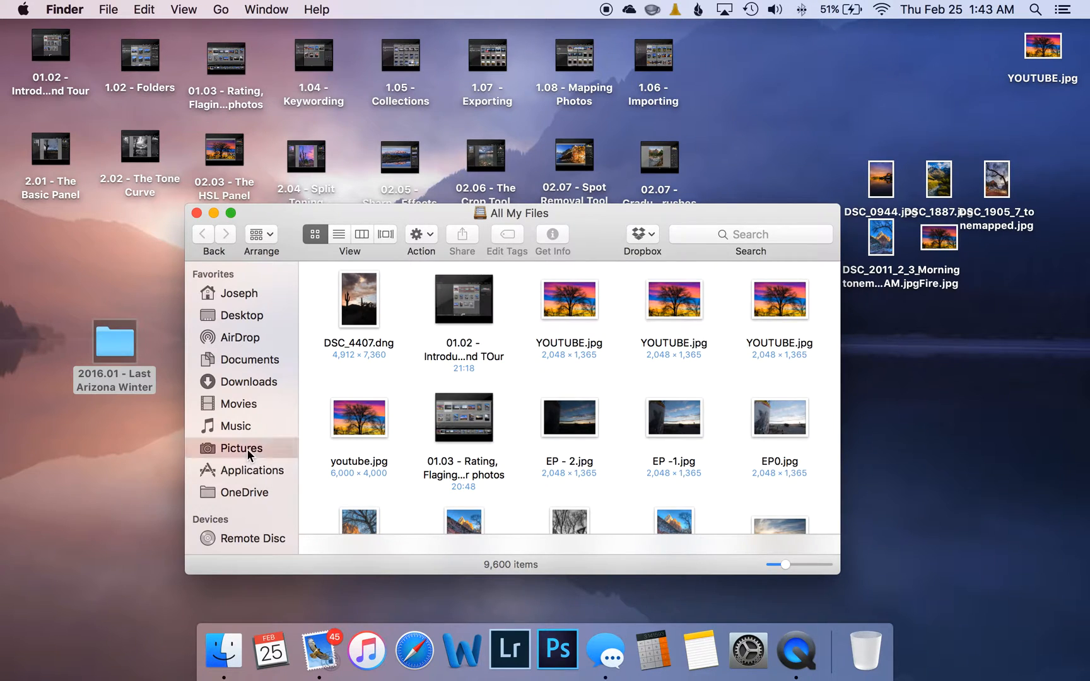
click(780, 315)
double_click(779, 315)
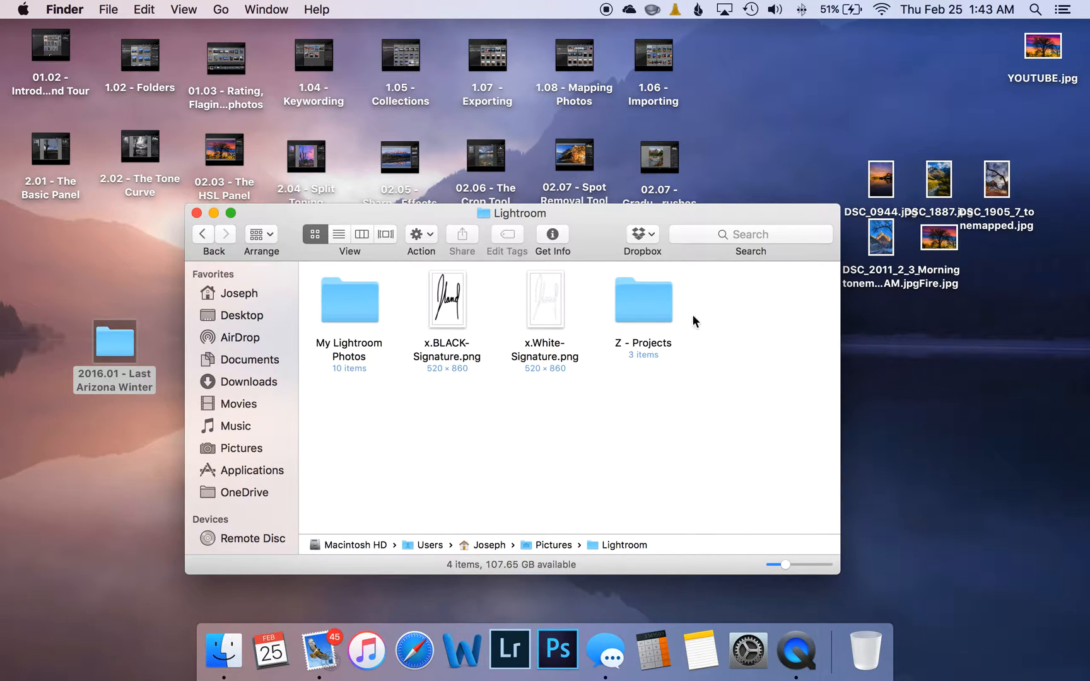
double_click(367, 301)
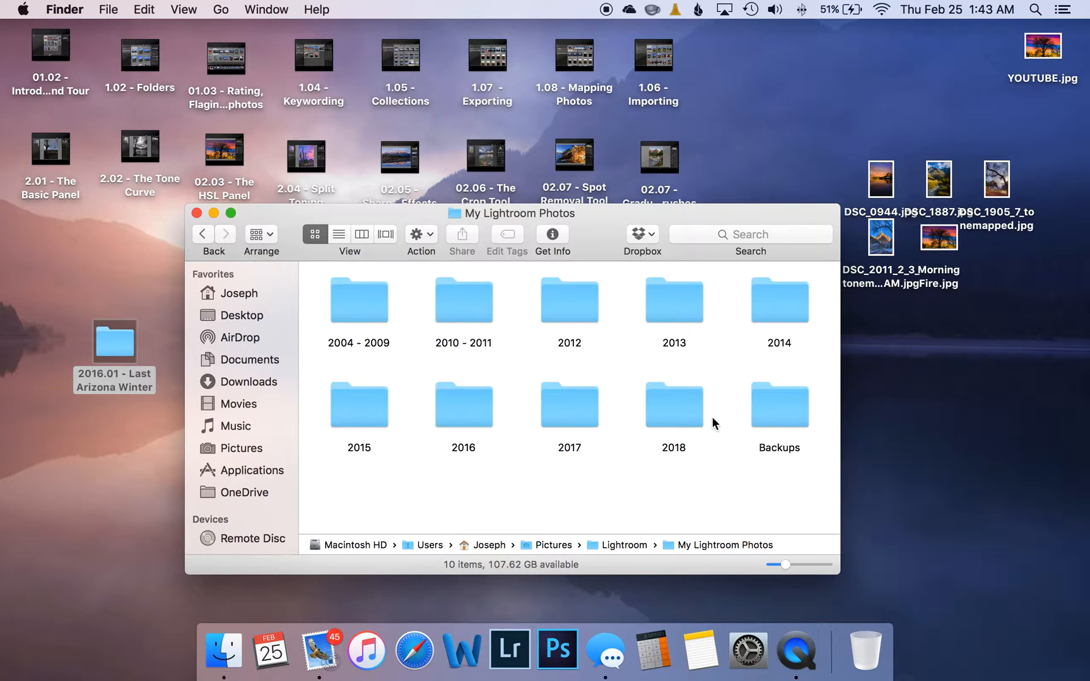
click(679, 404)
drag(679, 403, 868, 653)
drag(568, 406, 865, 652)
- Switch back to Lightroom, collapse My Lightroom Photos, and show the missing 2016.01 - Last Arizona Winter folder under Z - Projects
click(503, 647)
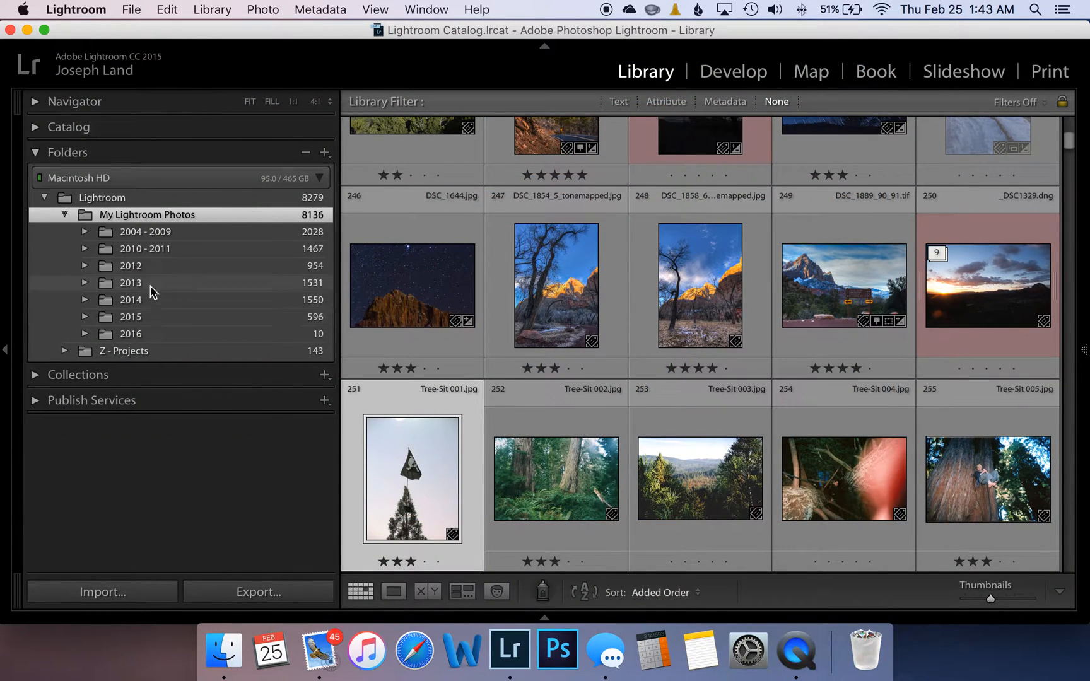
click(65, 215)
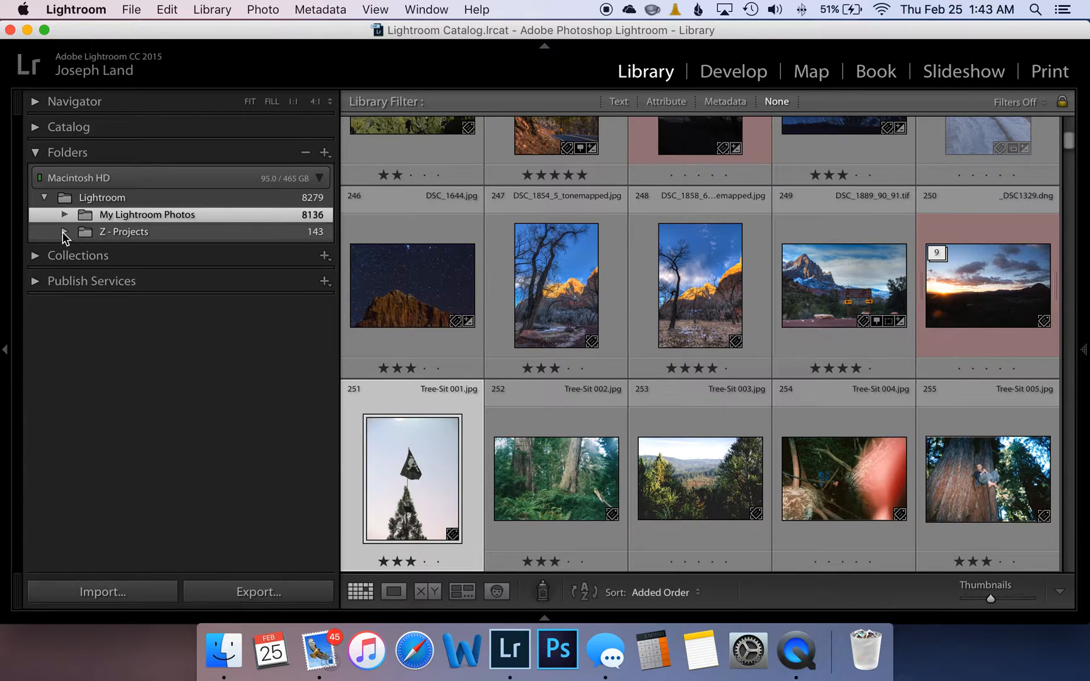
click(64, 232)
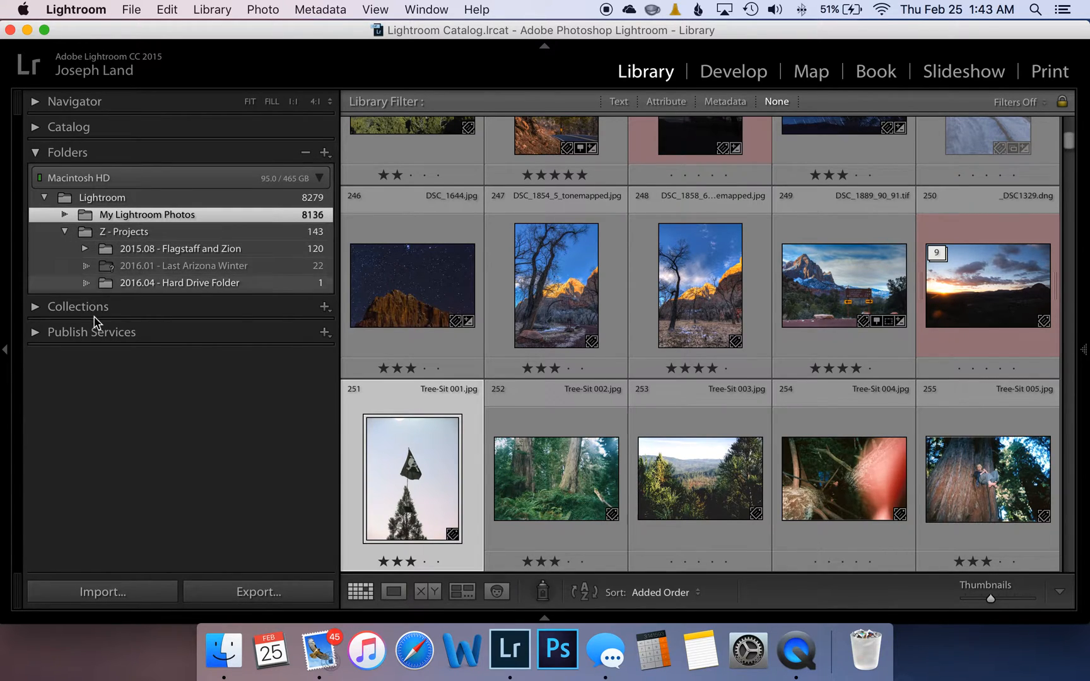
click(113, 271)
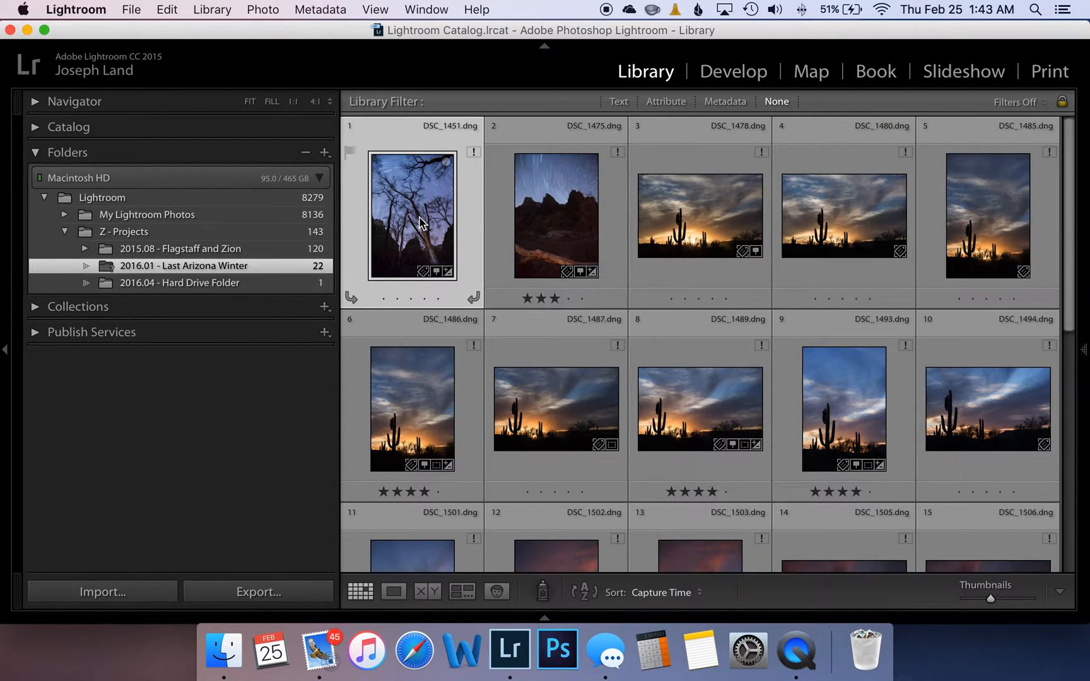
- View the missing photo DSC_1451.dng enlarged and in the Develop module, and return to the Library grid
double_click(421, 222)
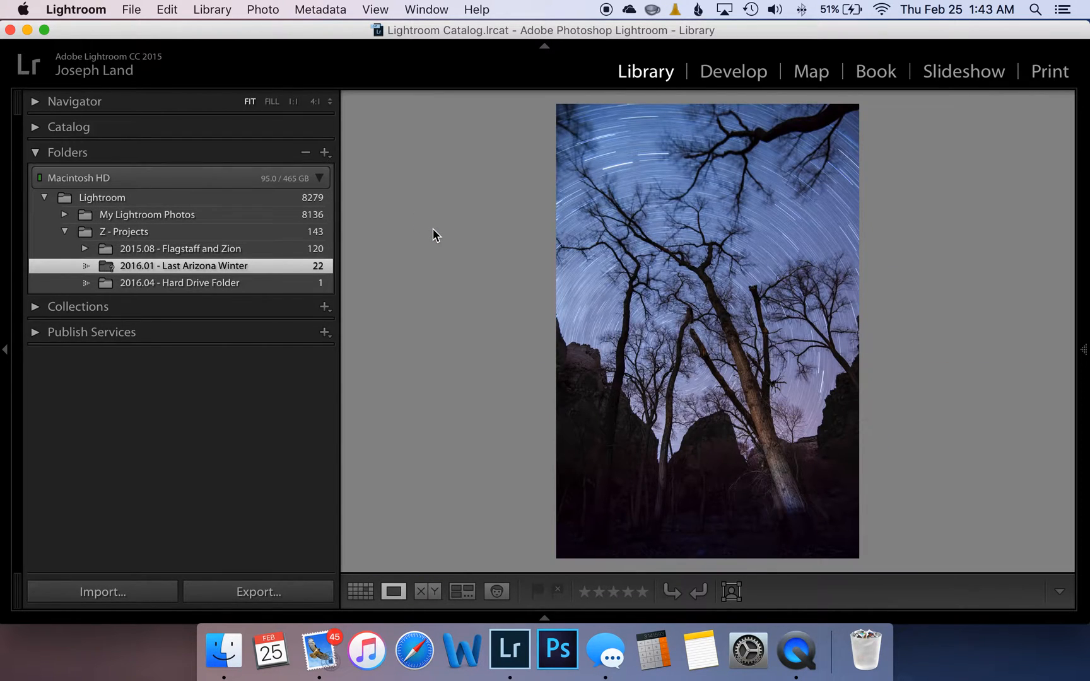
key(g)
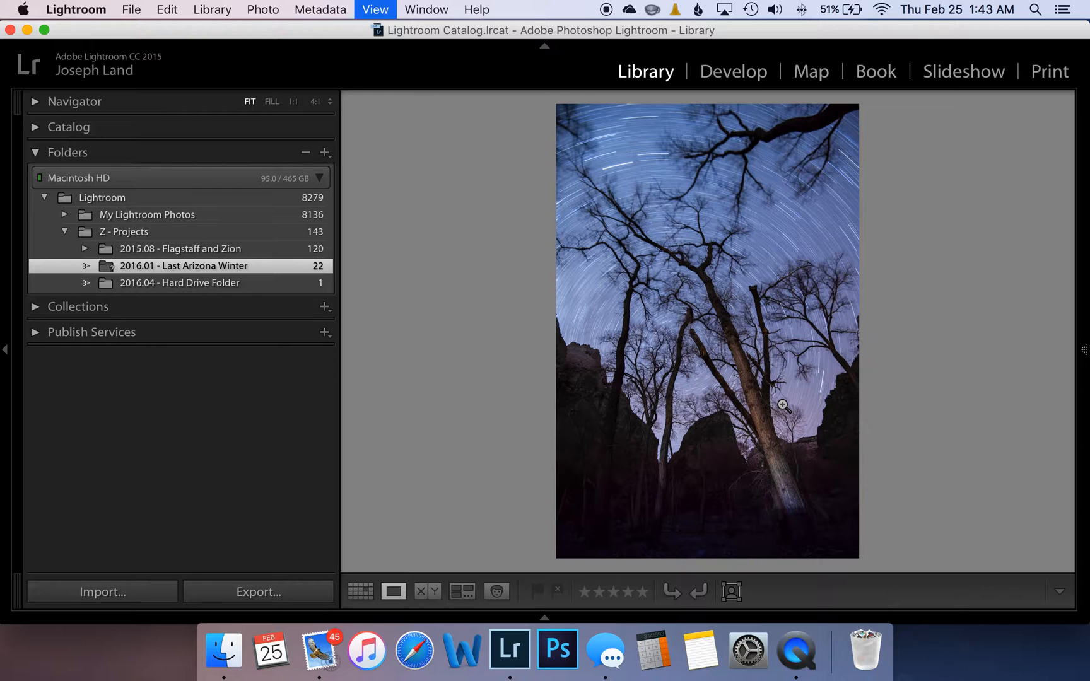
click(711, 78)
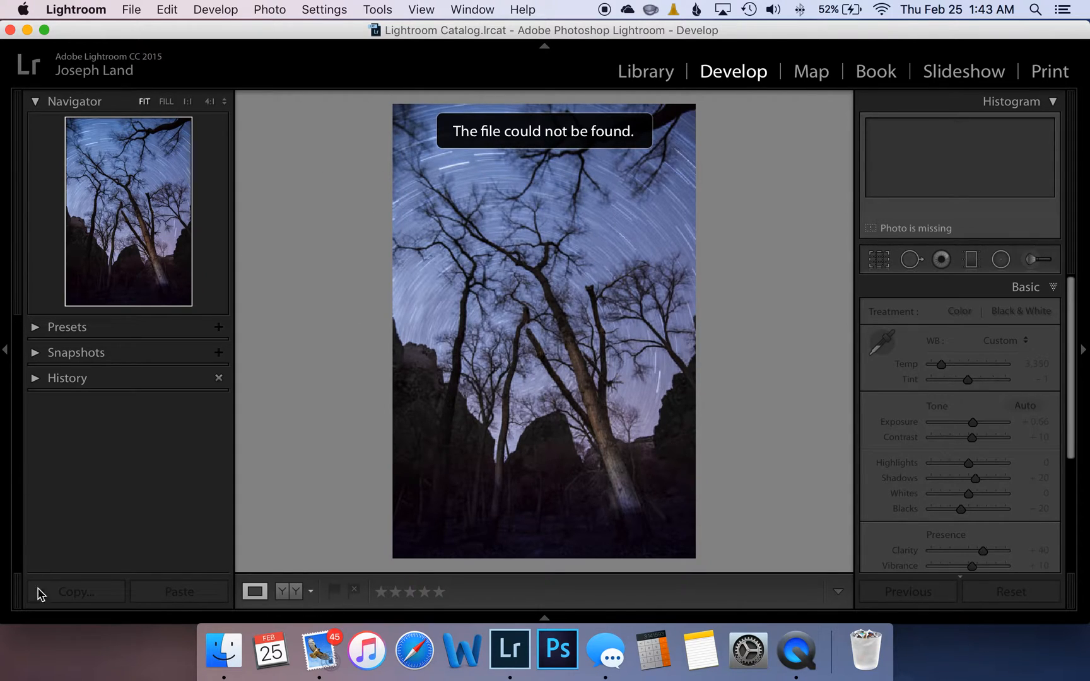
key(g)
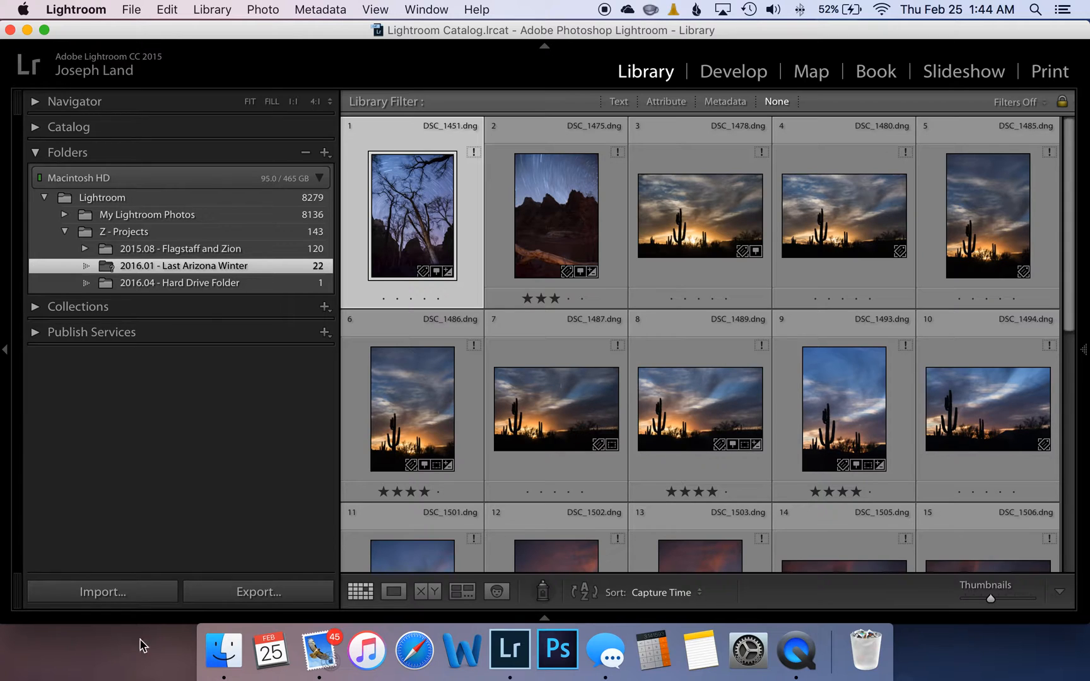
- Relink the missing 2016.01 - Last Arizona Winter folder to the folder of the same name on the Desktop
right_click(236, 270)
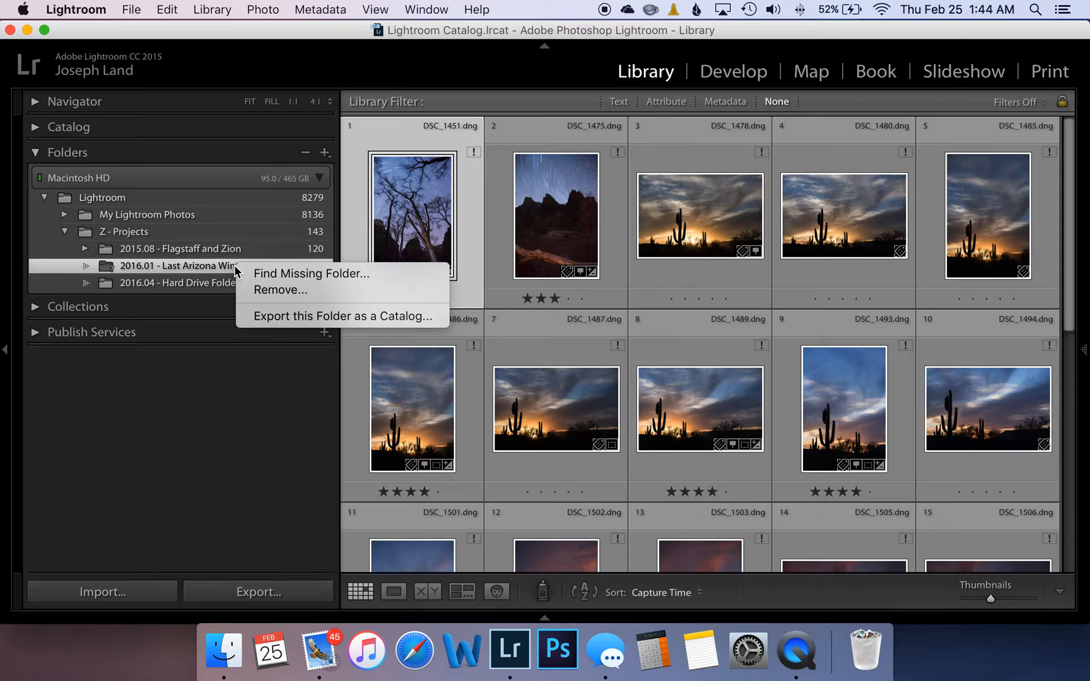
click(270, 273)
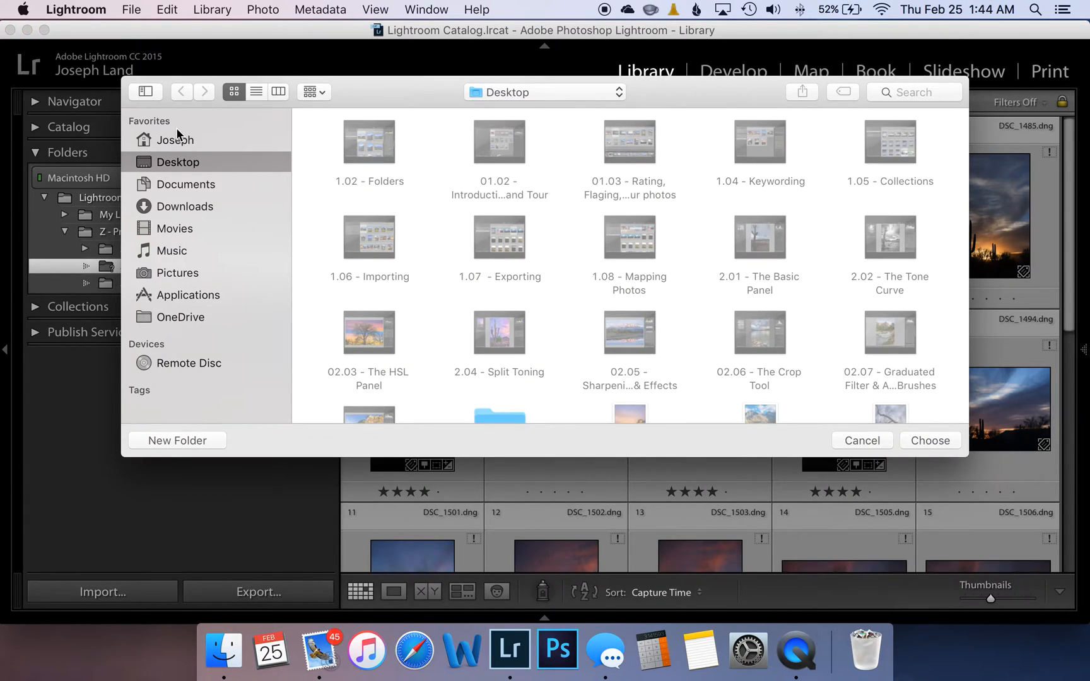
scroll(520, 215, down, 5)
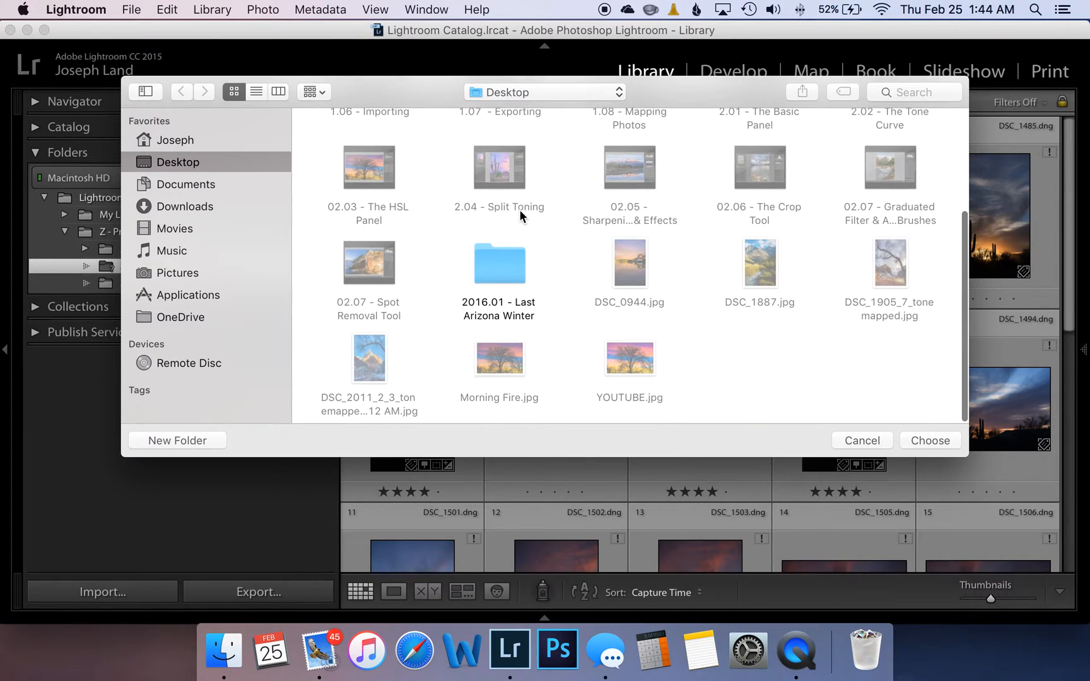
double_click(496, 258)
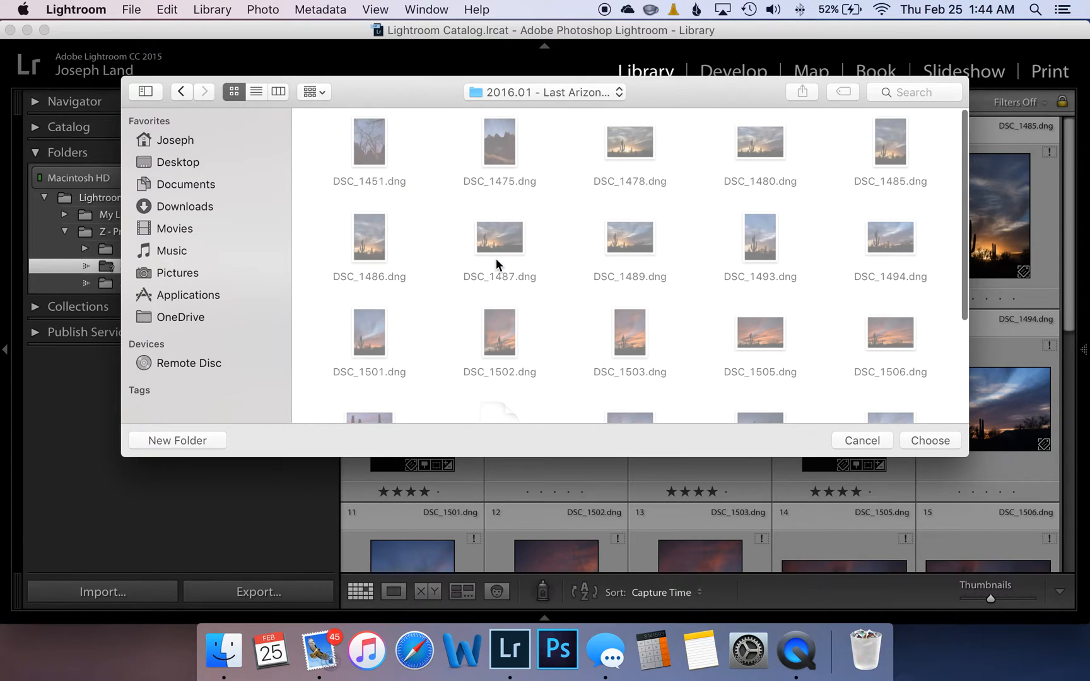
drag(434, 90, 506, 80)
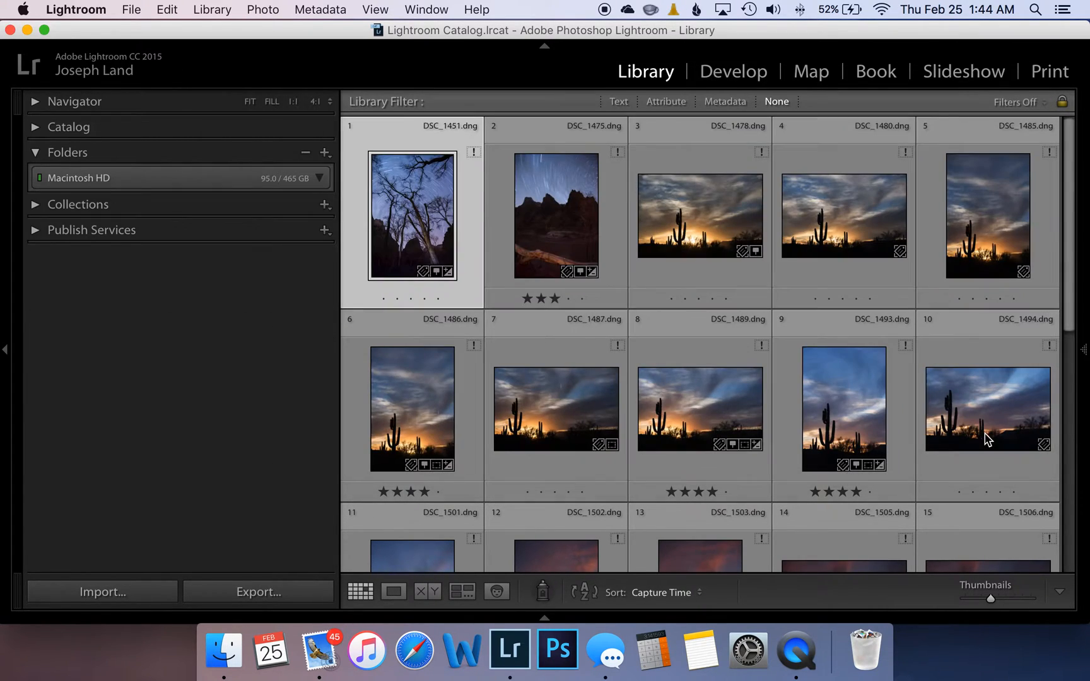
click(1002, 431)
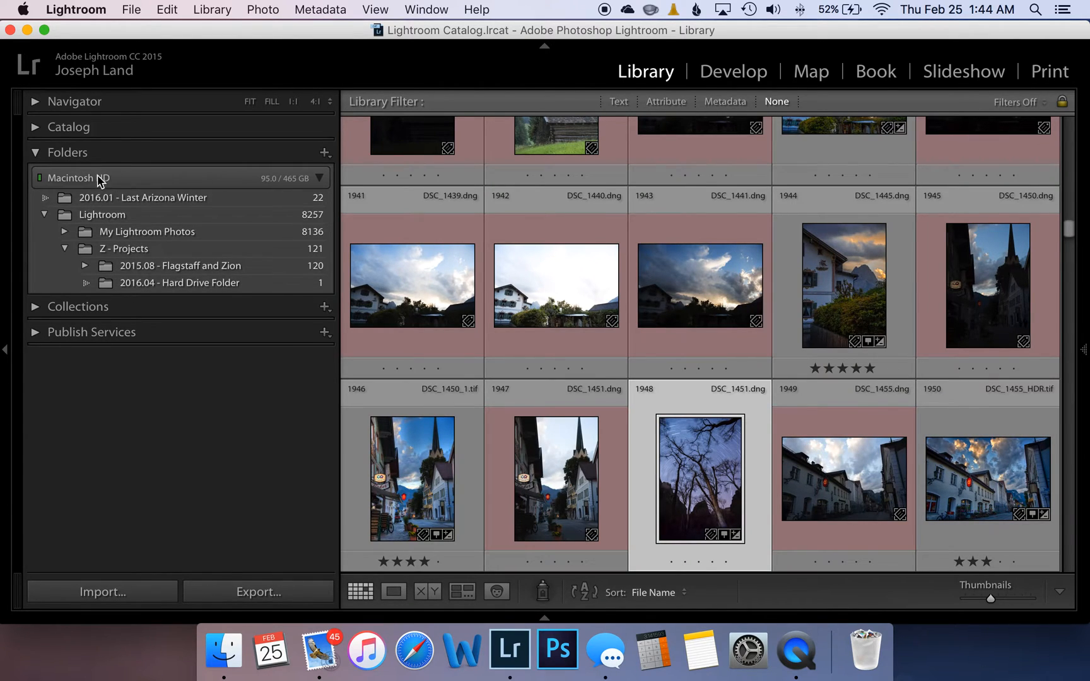
- Move the 2016.01 - Last Arizona Winter folder into Z - Projects, and collapse Z - Projects
click(65, 248)
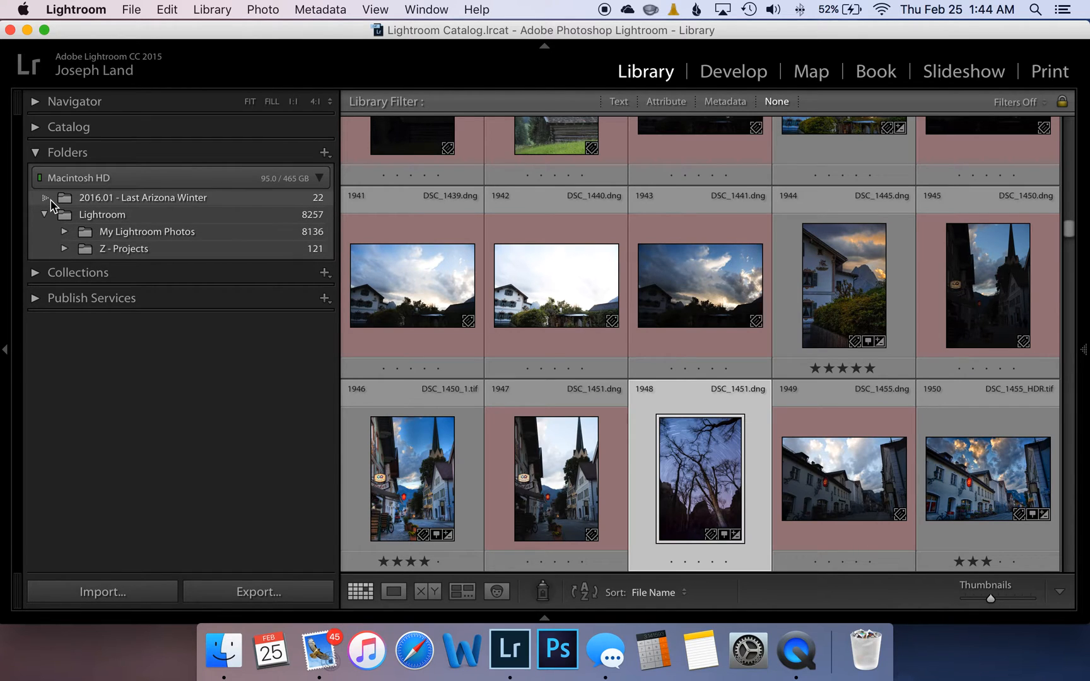
drag(63, 201, 117, 248)
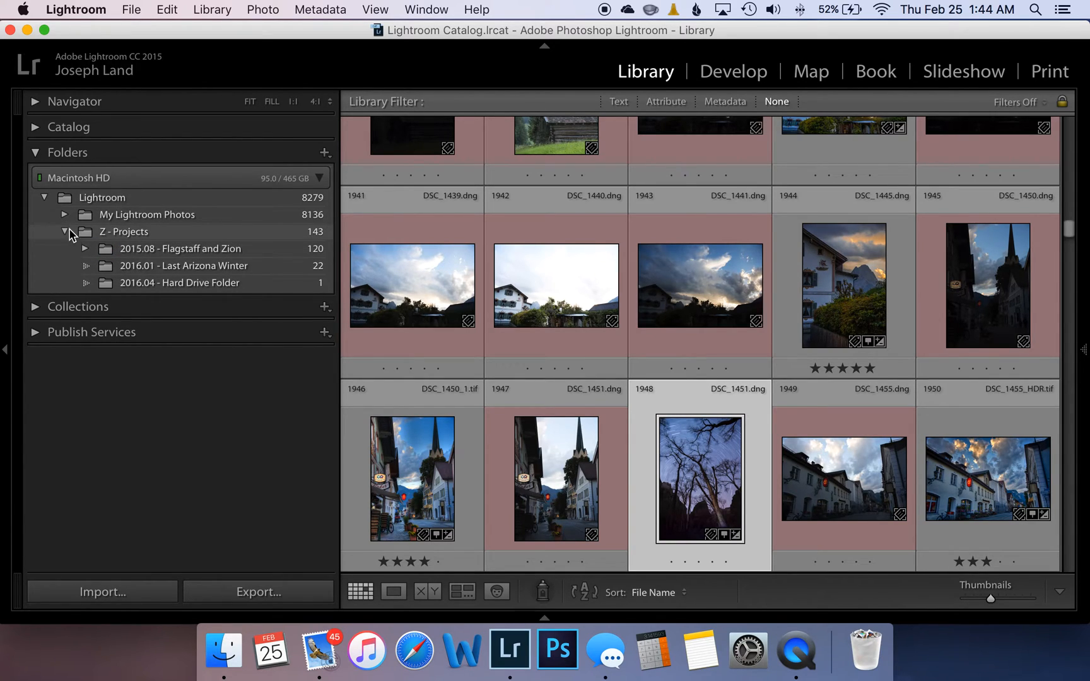
click(67, 232)
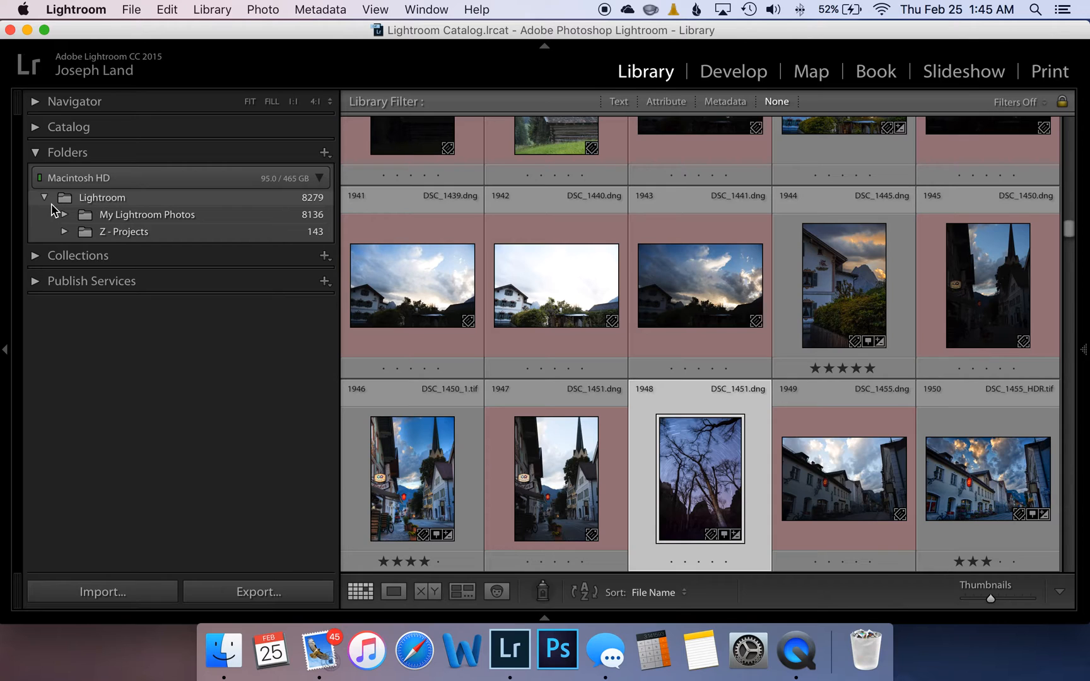
- Hide the Lightroom parent folder in the folder list, and show it again from My Lightroom Photos
right_click(88, 201)
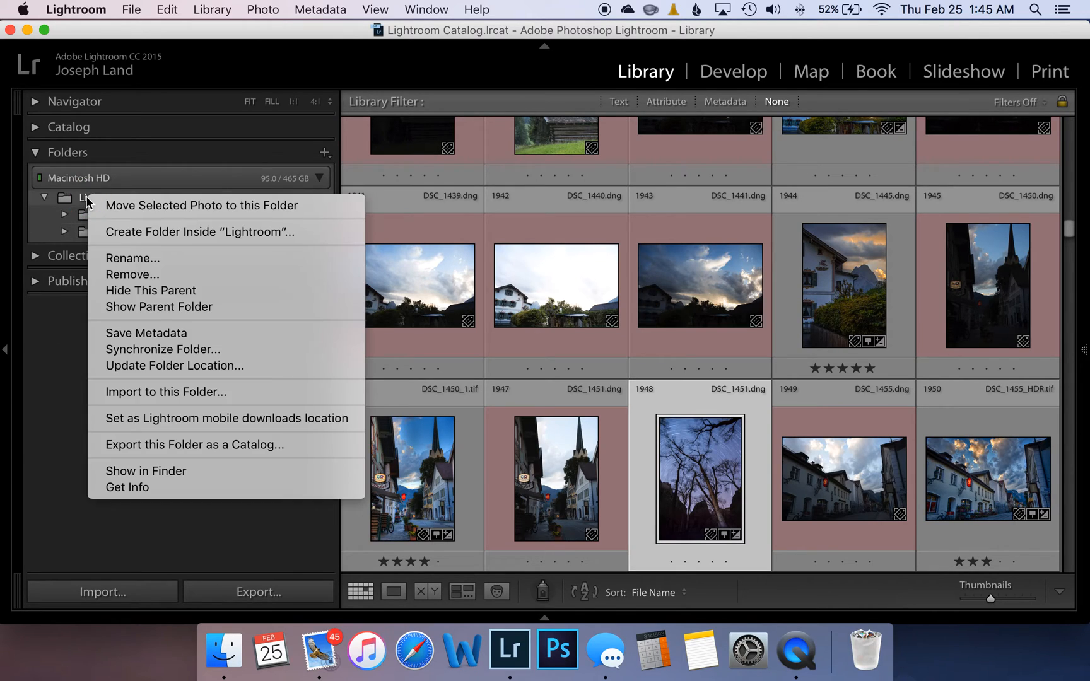
click(134, 291)
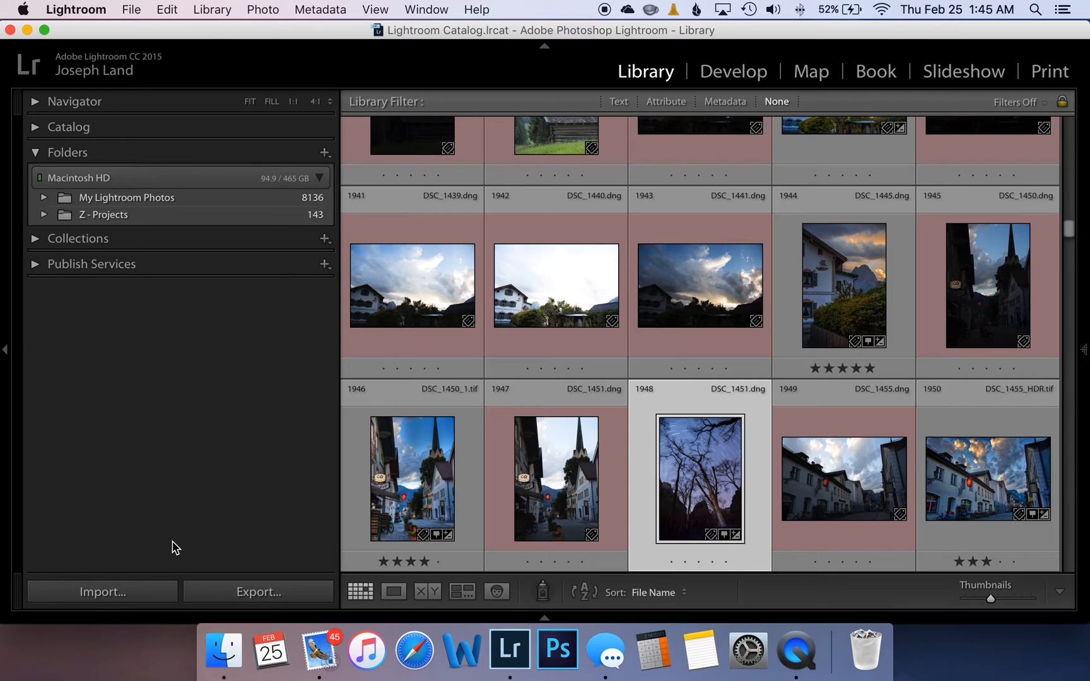
right_click(103, 205)
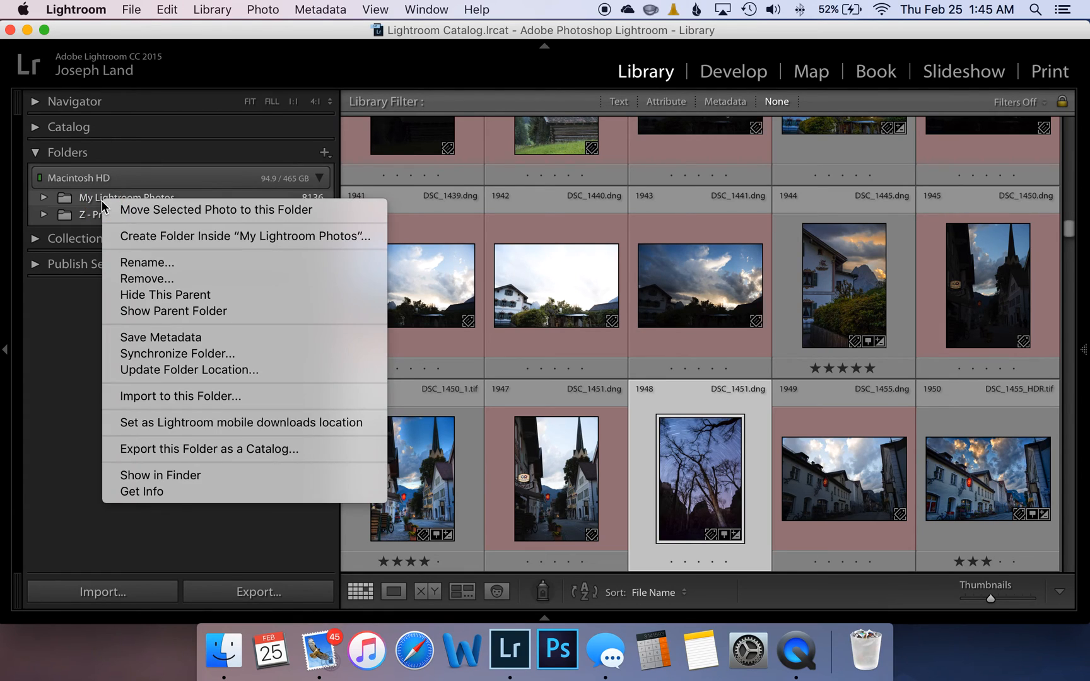
click(148, 312)
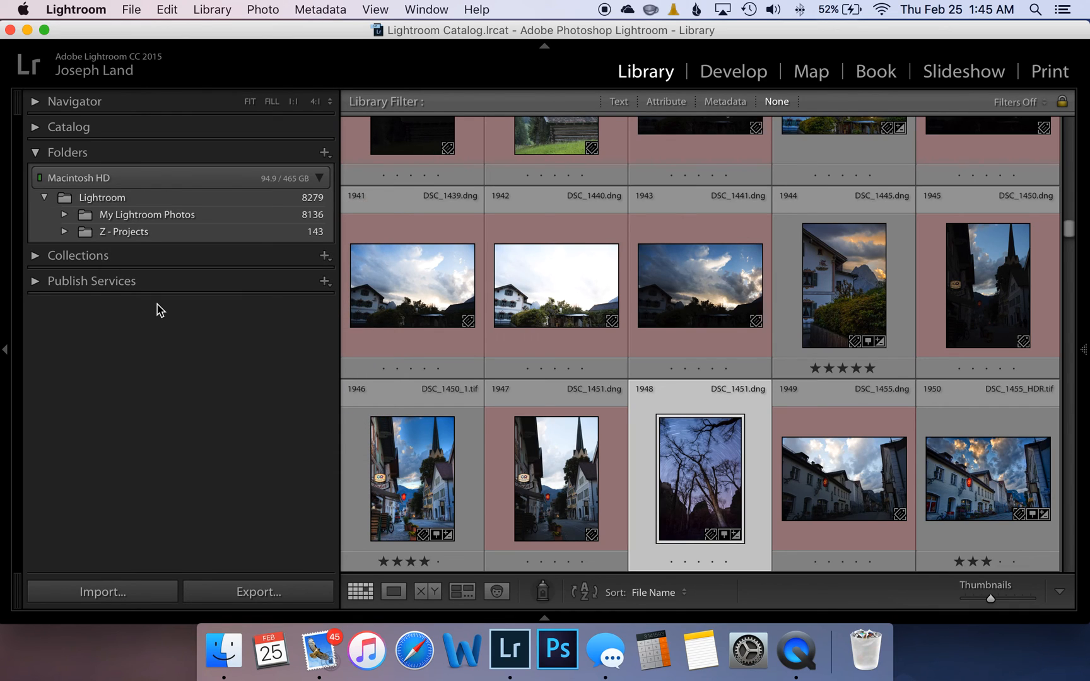